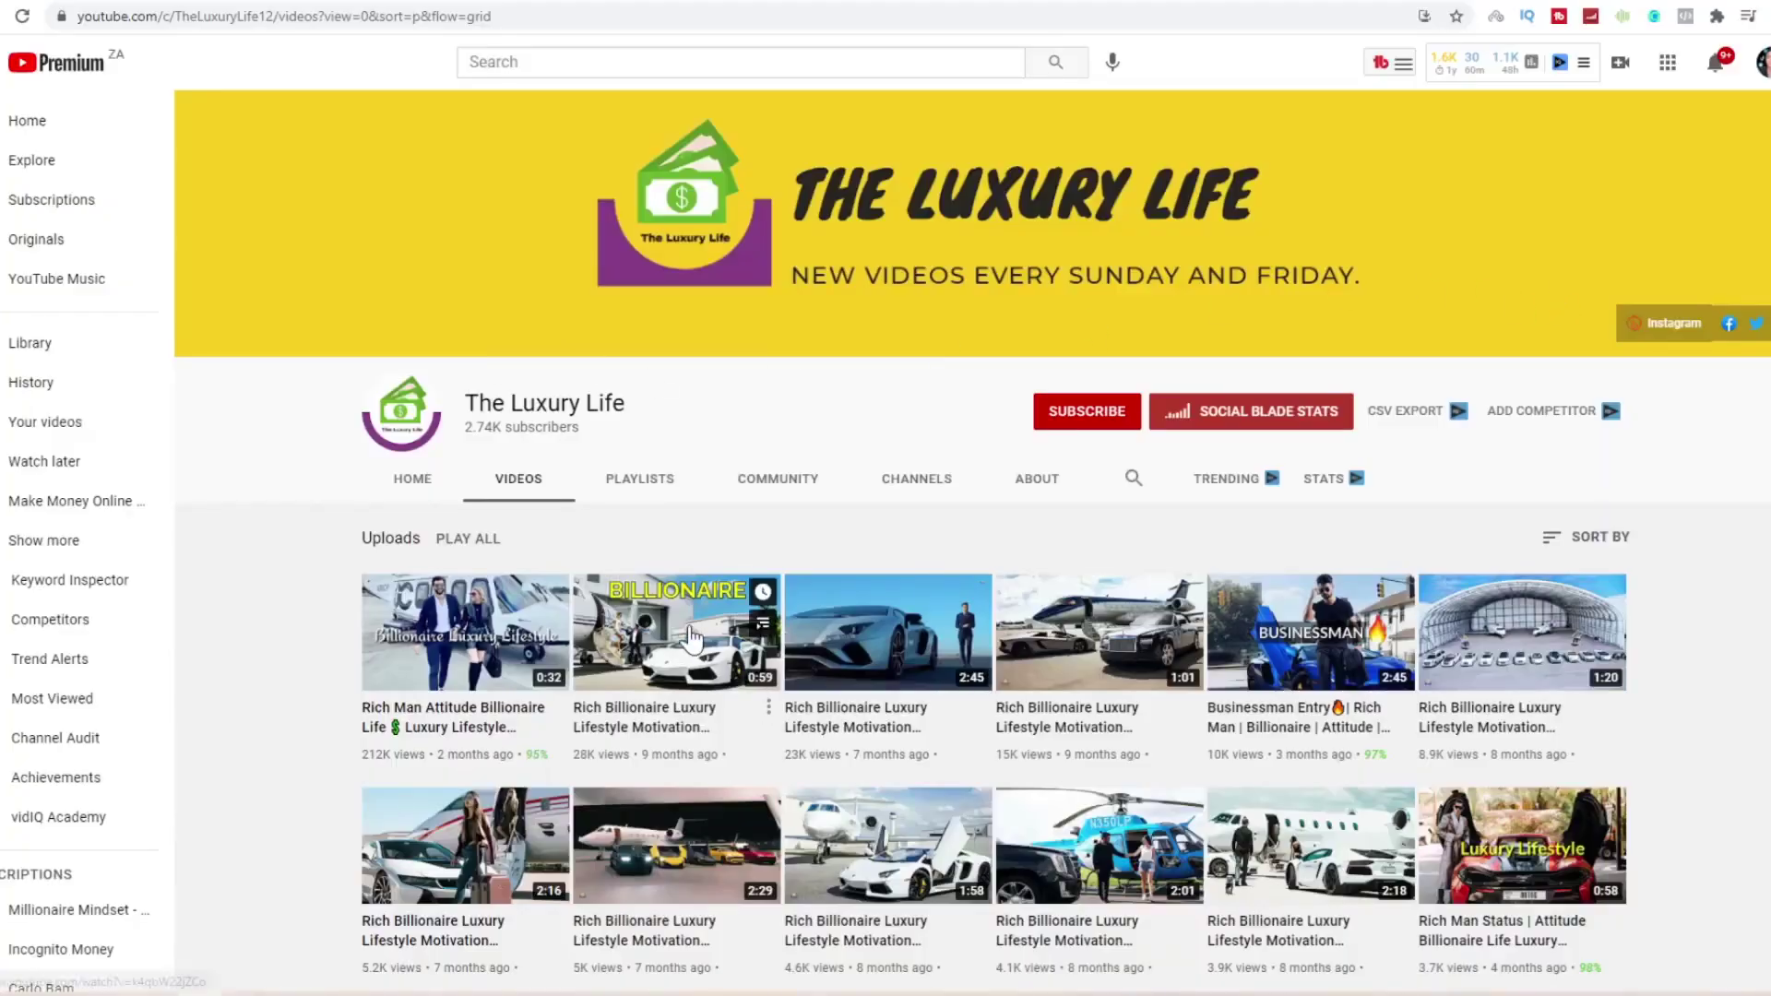
mouse_move(691, 637)
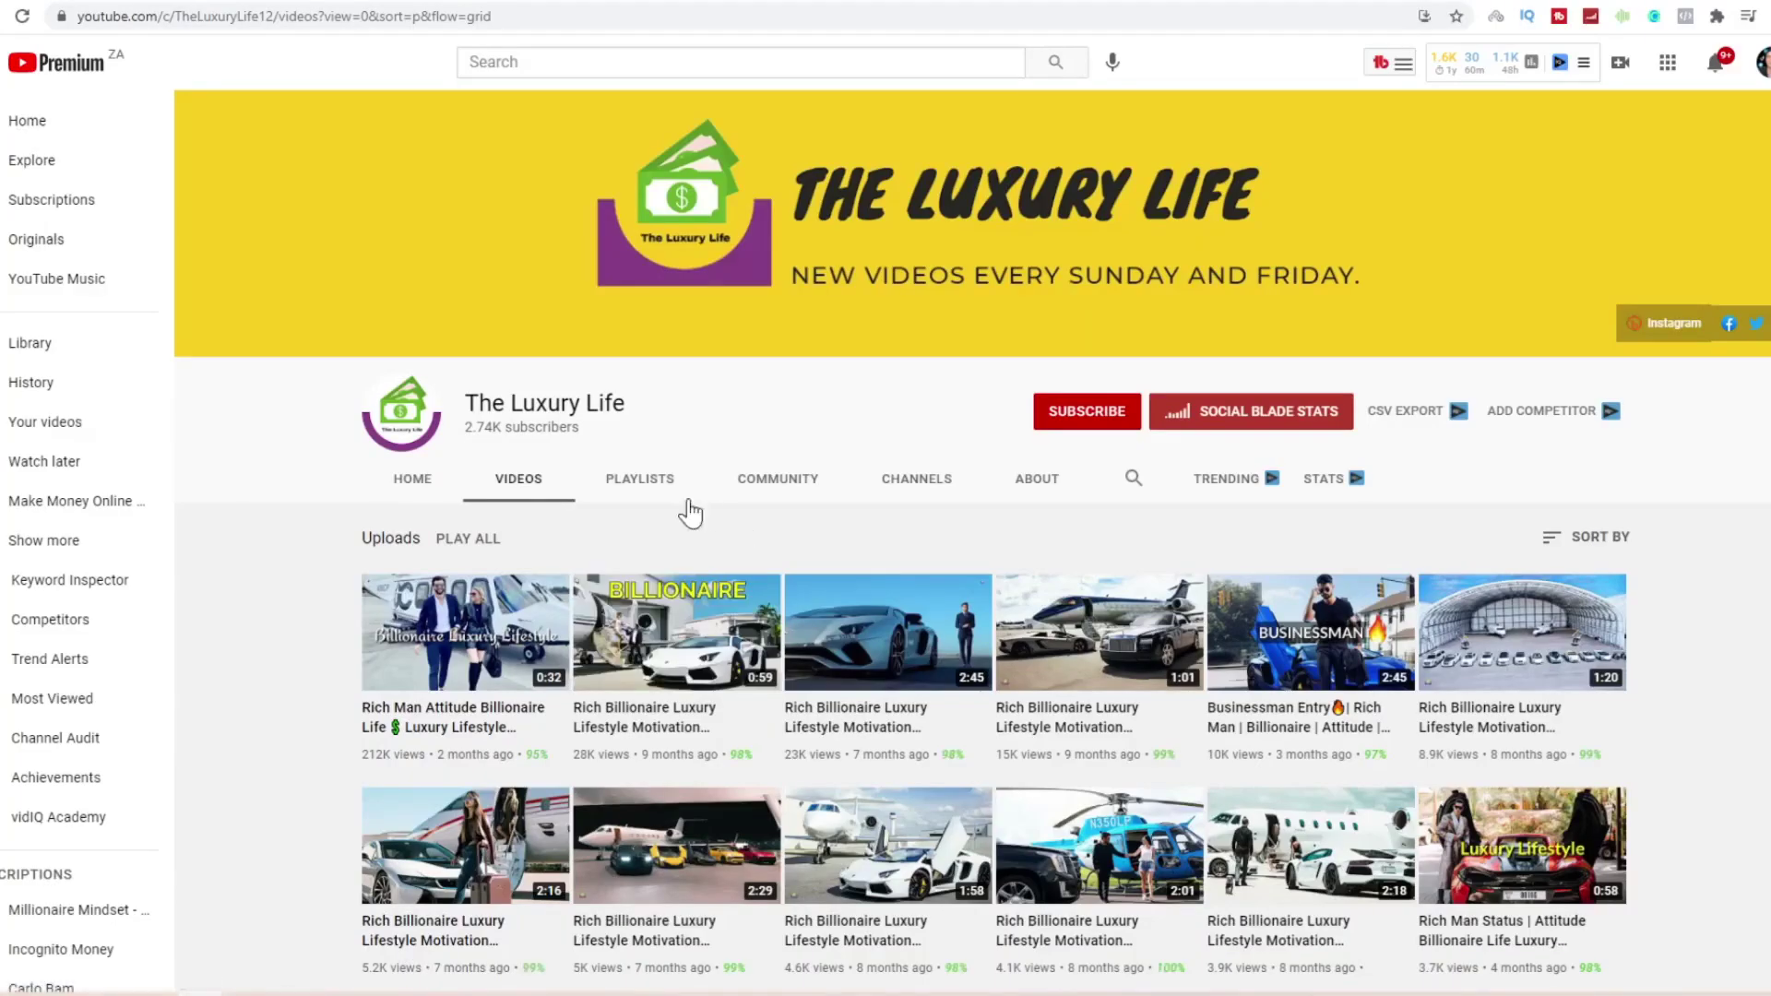
drag(599, 443, 472, 429)
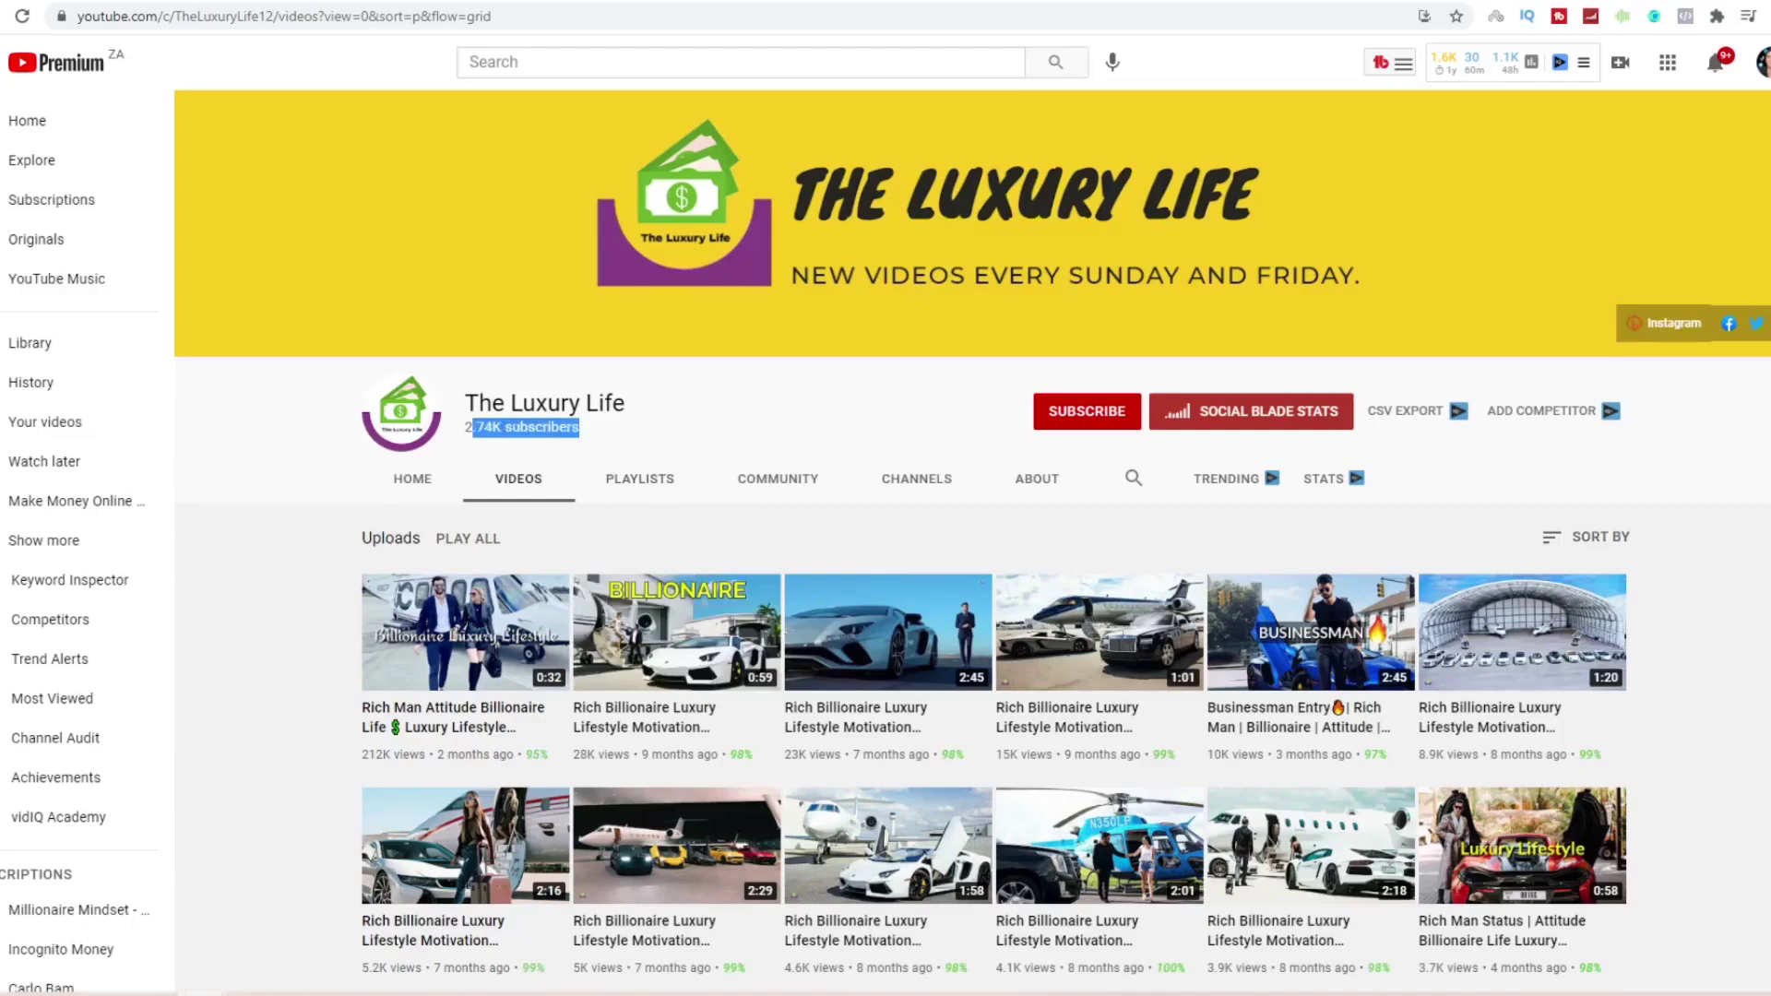
click(605, 437)
scroll(605, 443, down, 3)
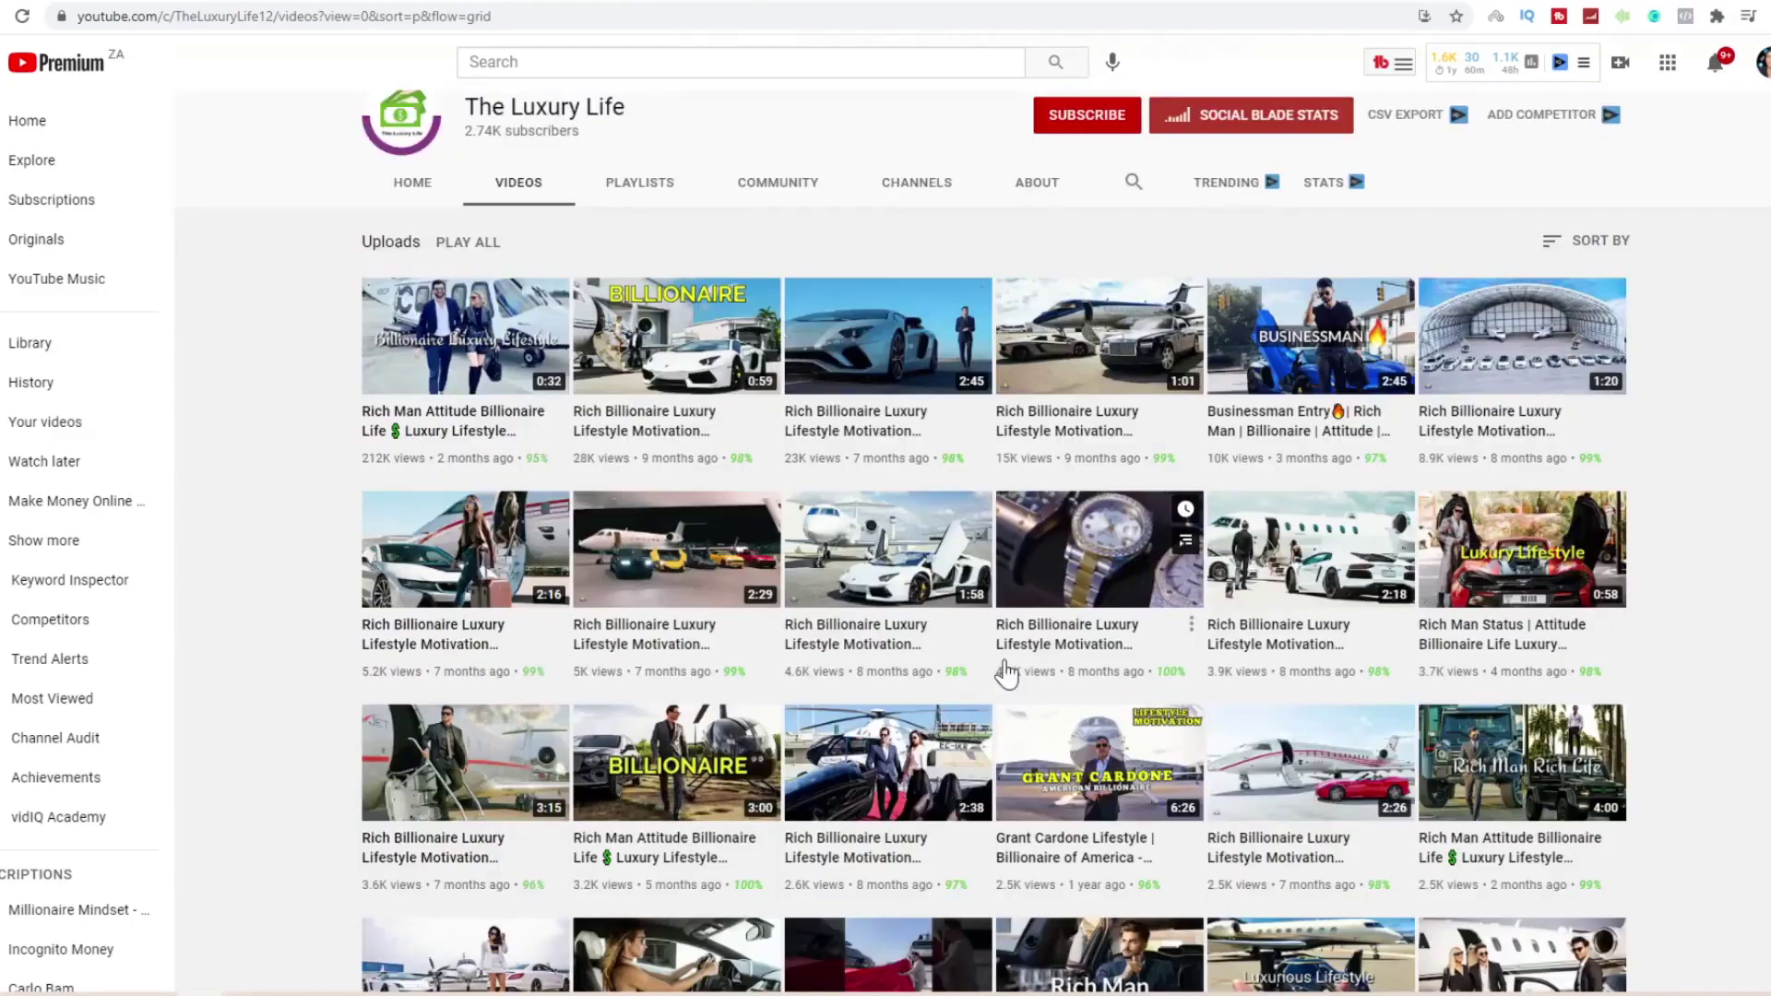
scroll(1075, 696, down, 3)
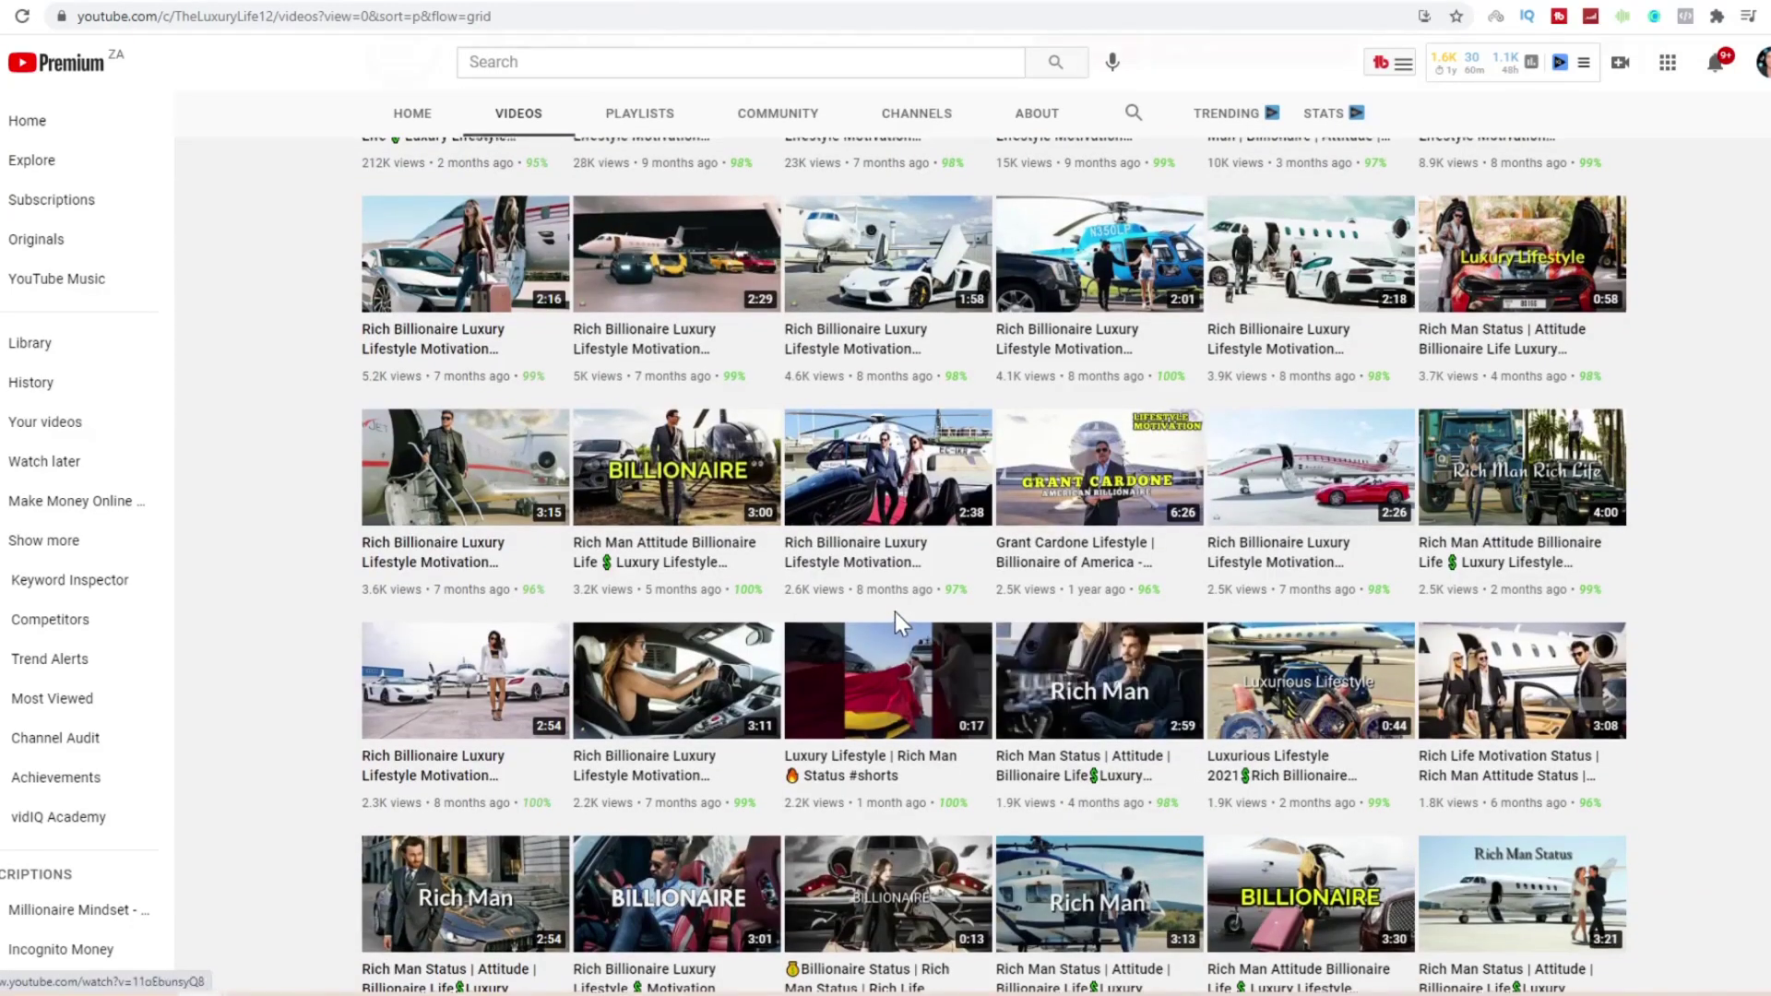
scroll(894, 611, up, 2)
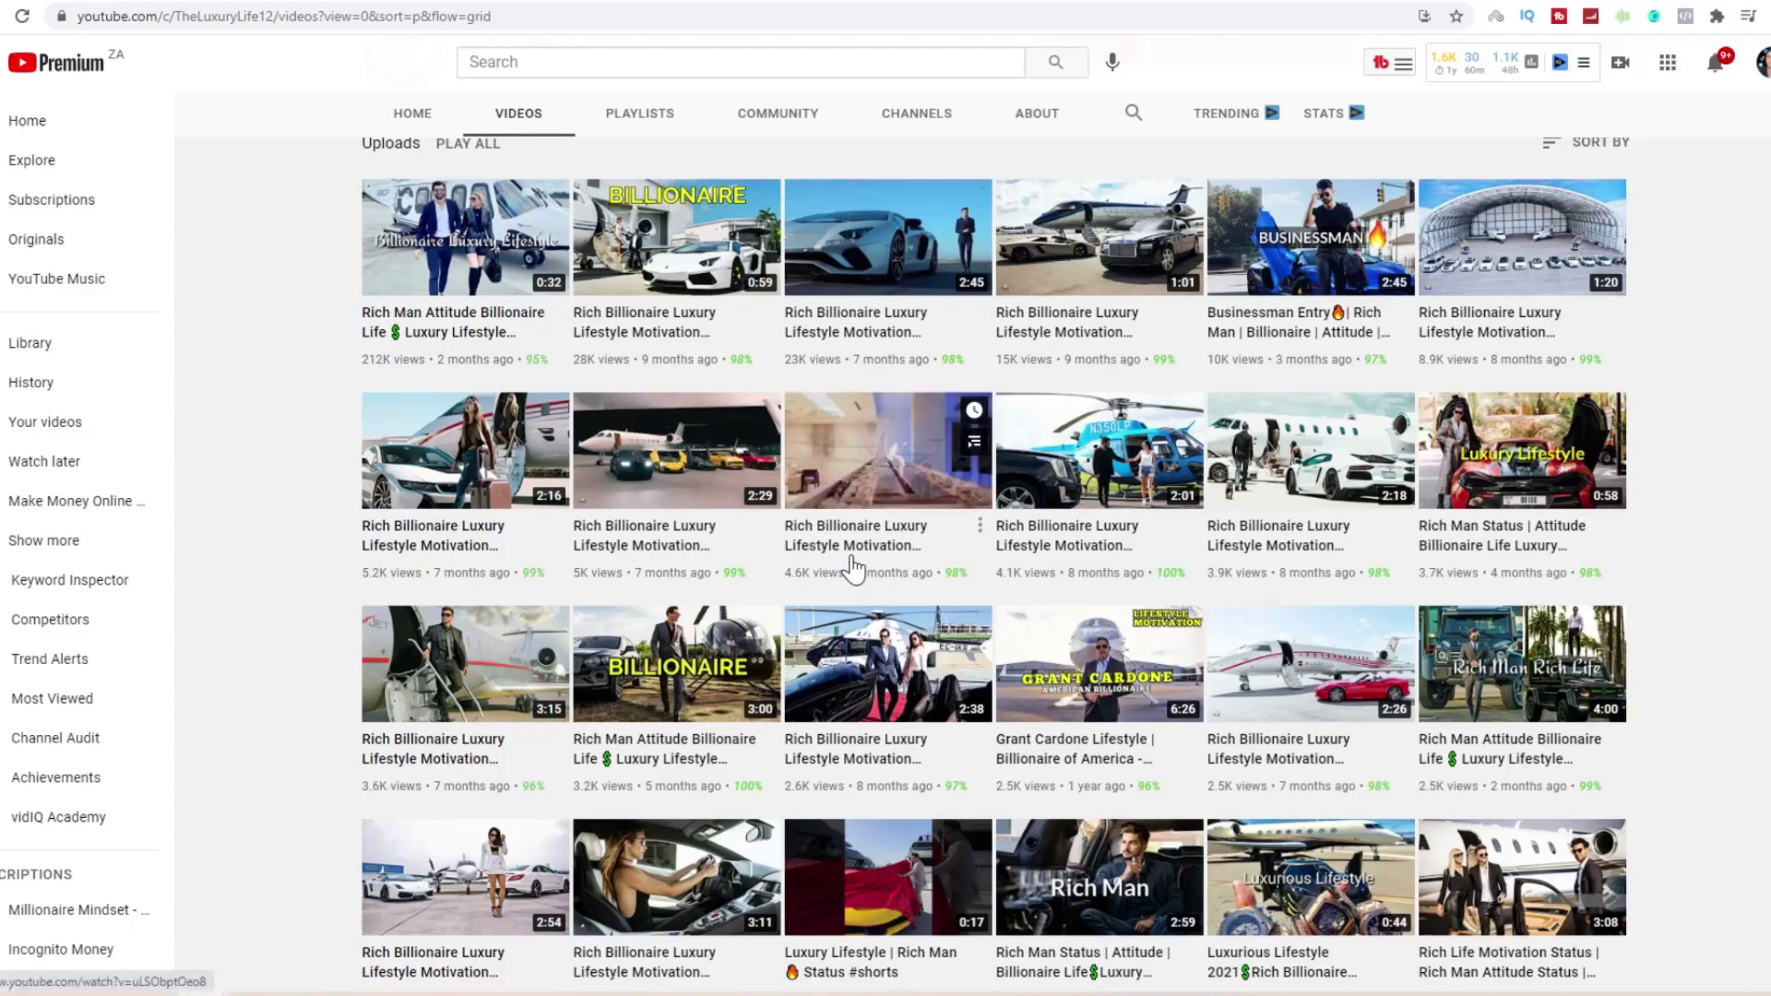
scroll(853, 569, down, 2)
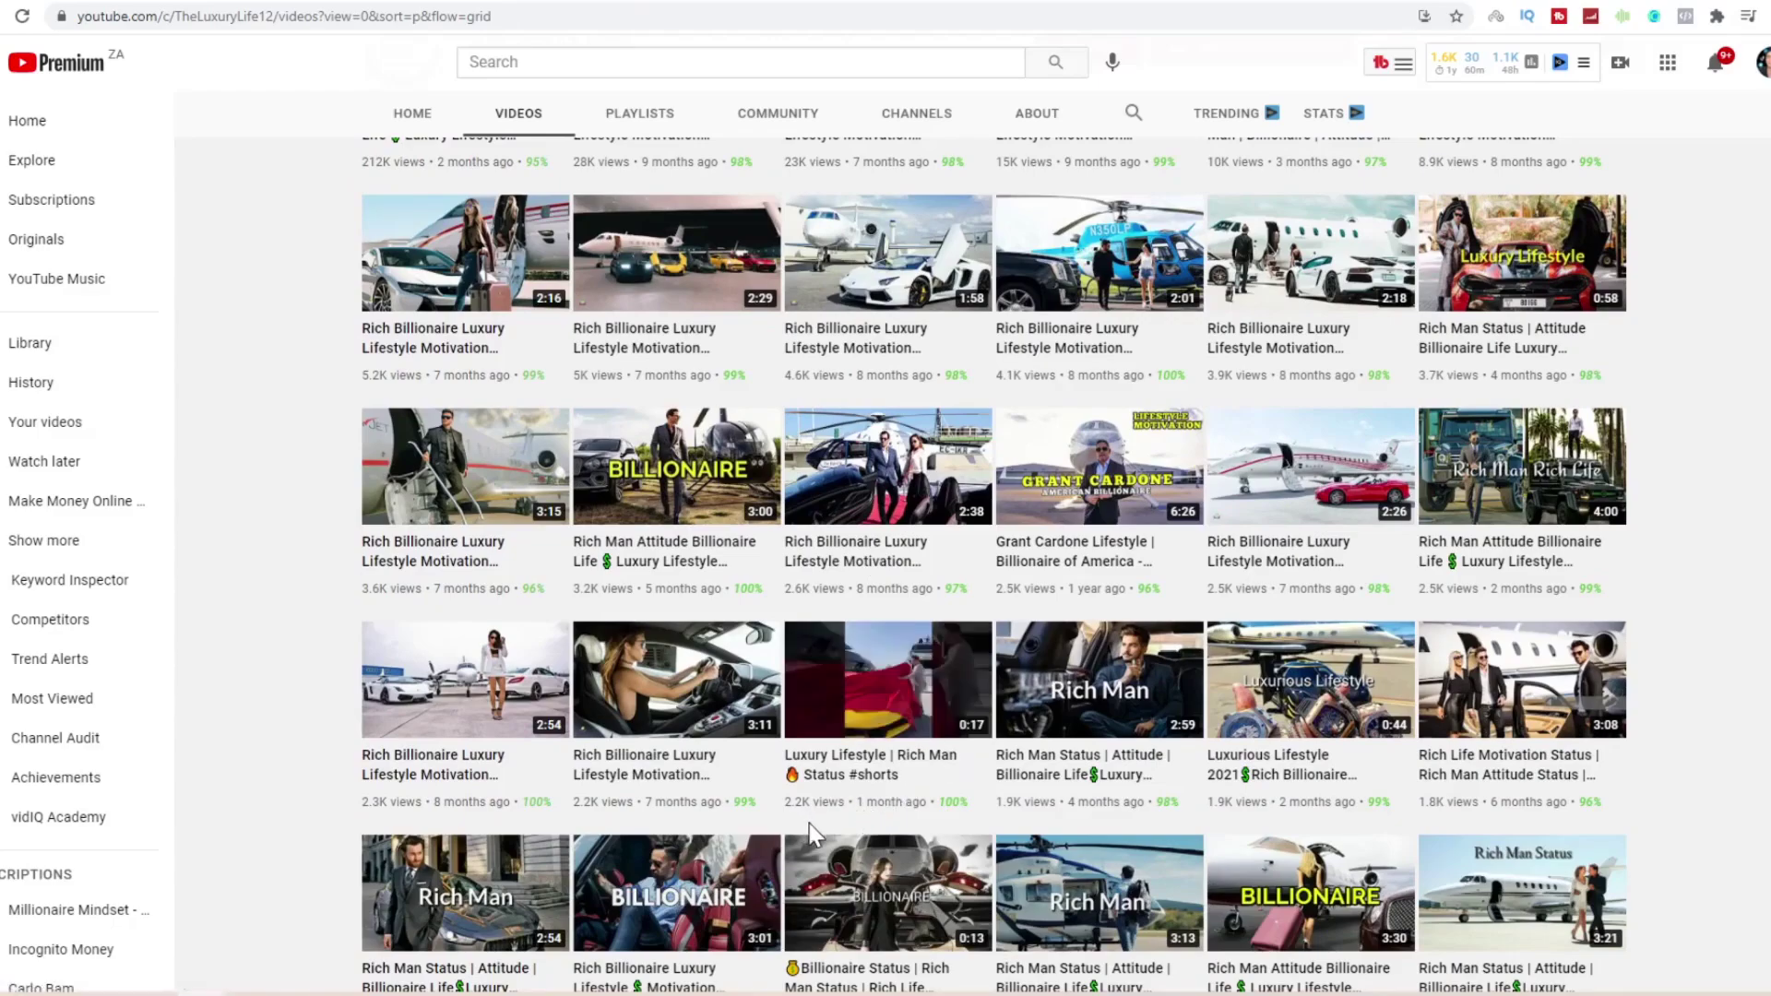
scroll(922, 692, up, 4)
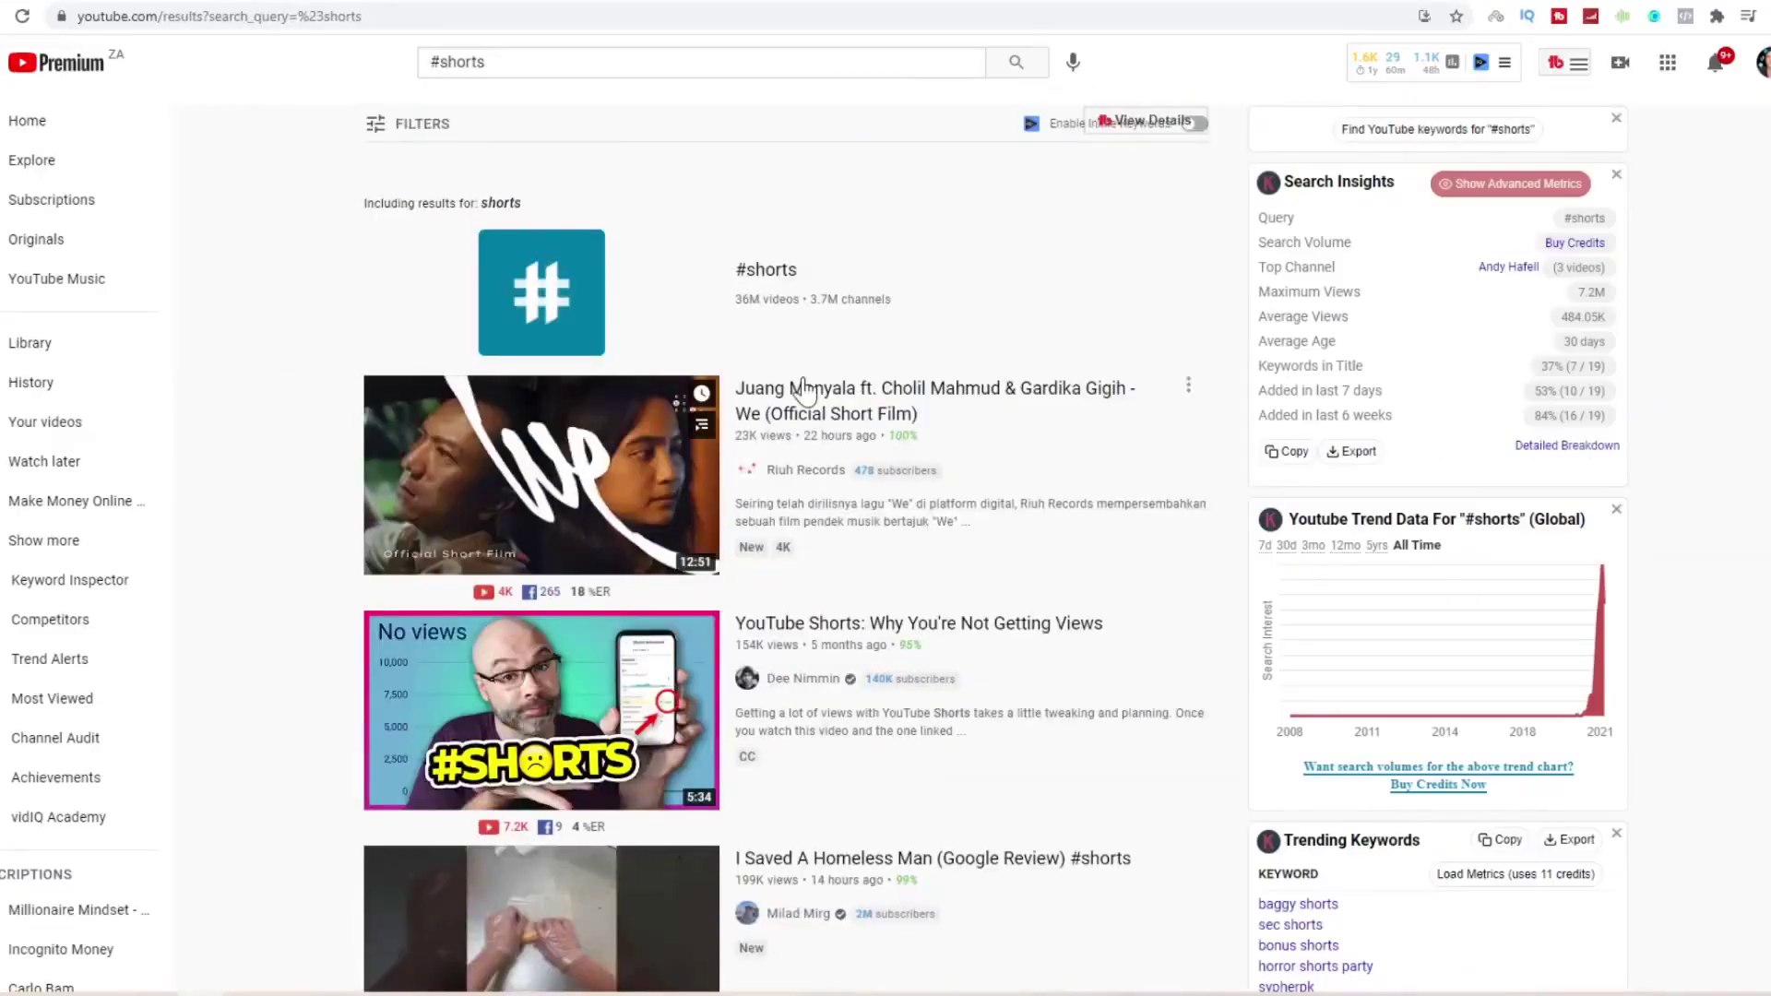
- Open the #shorts hashtag page and scroll through its grid of recent short videos
click(548, 301)
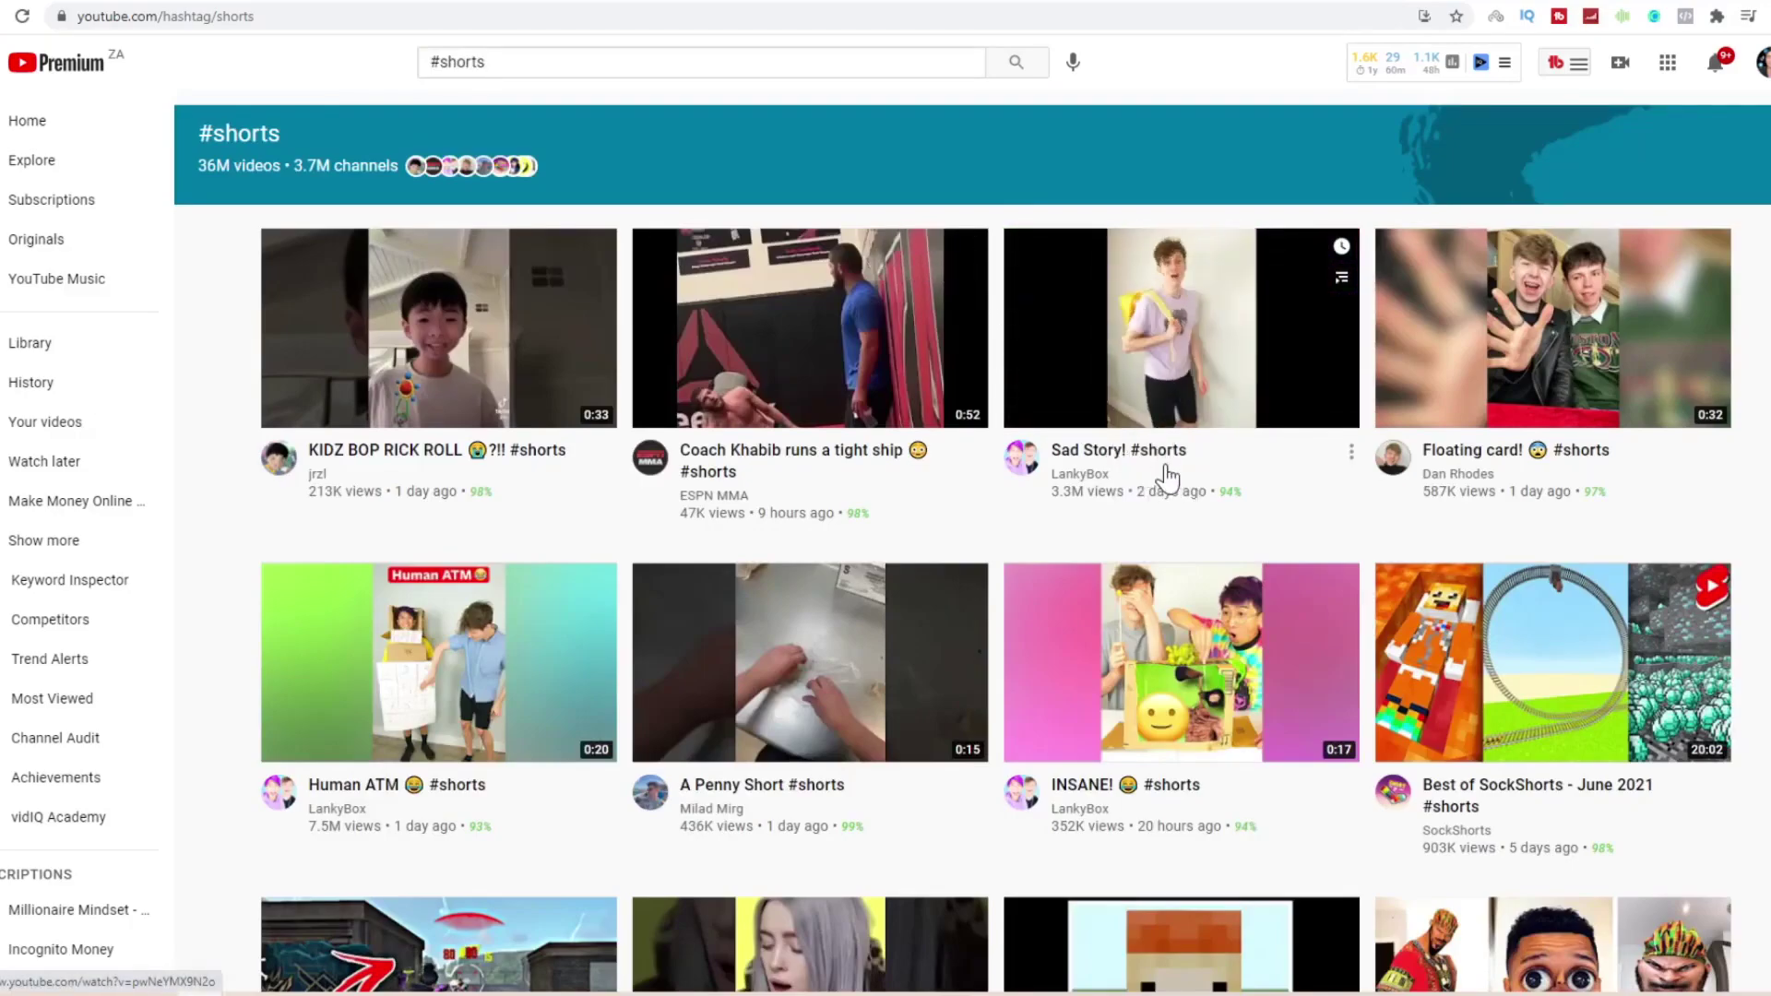
scroll(429, 586, down, 2)
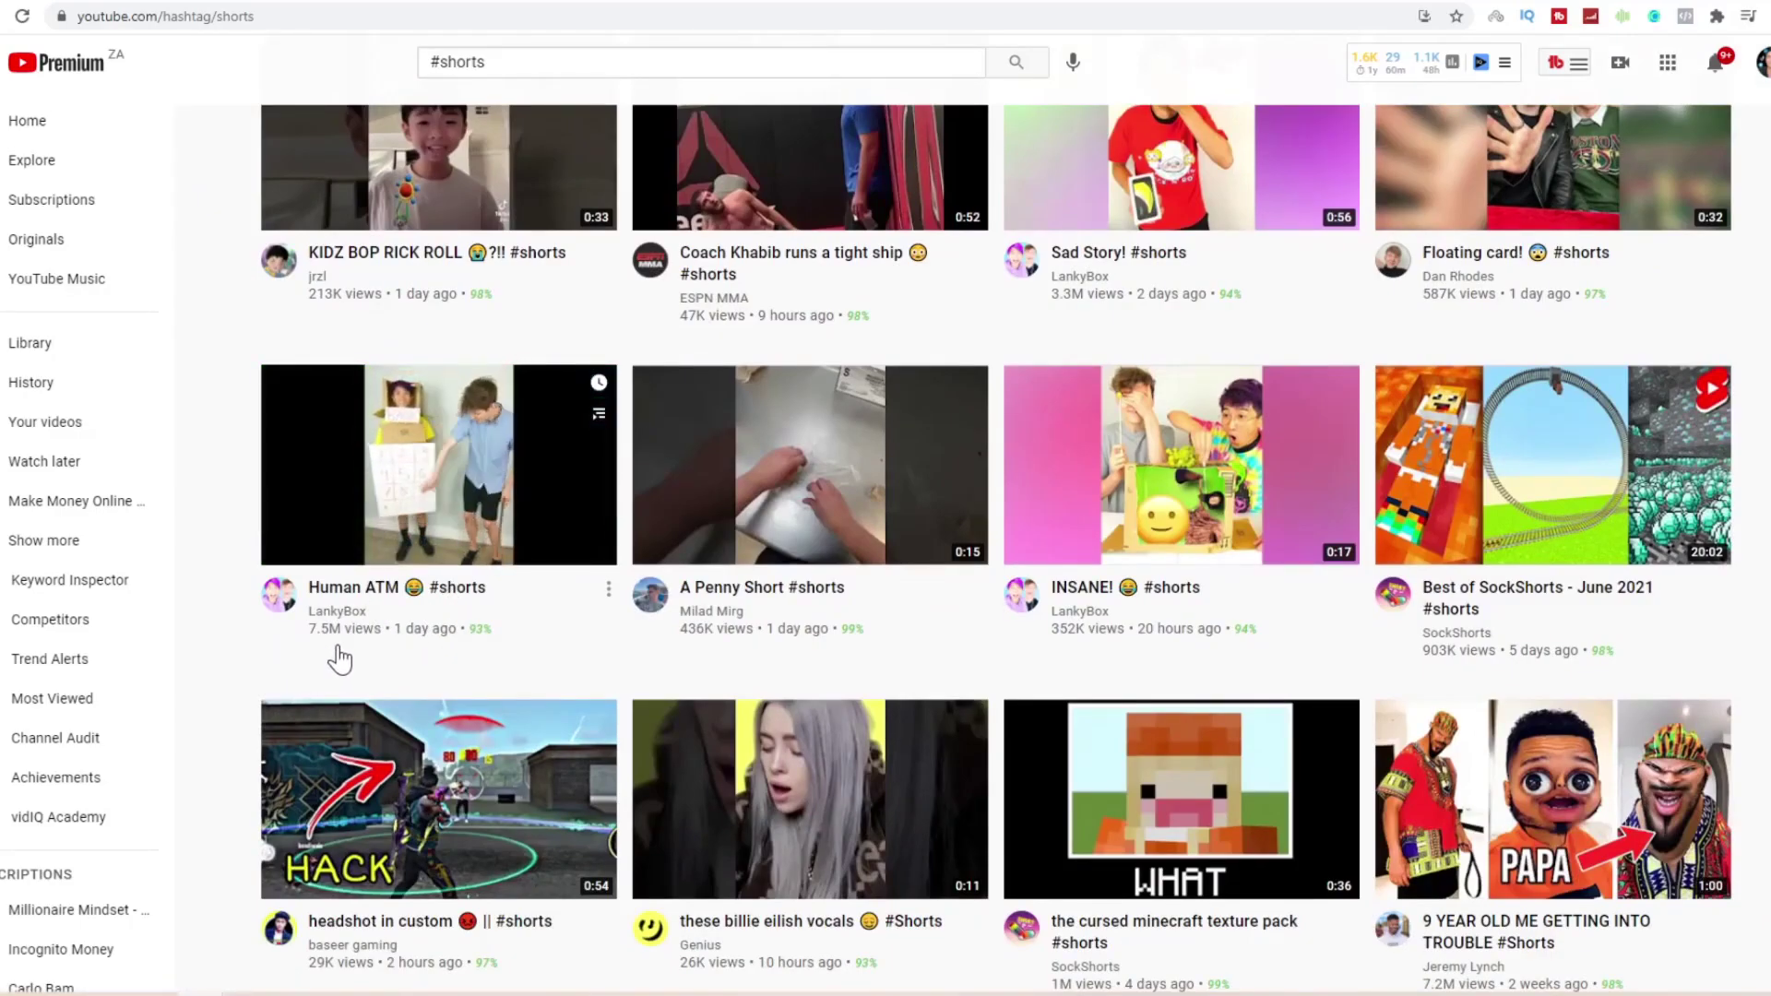
mouse_move(490, 651)
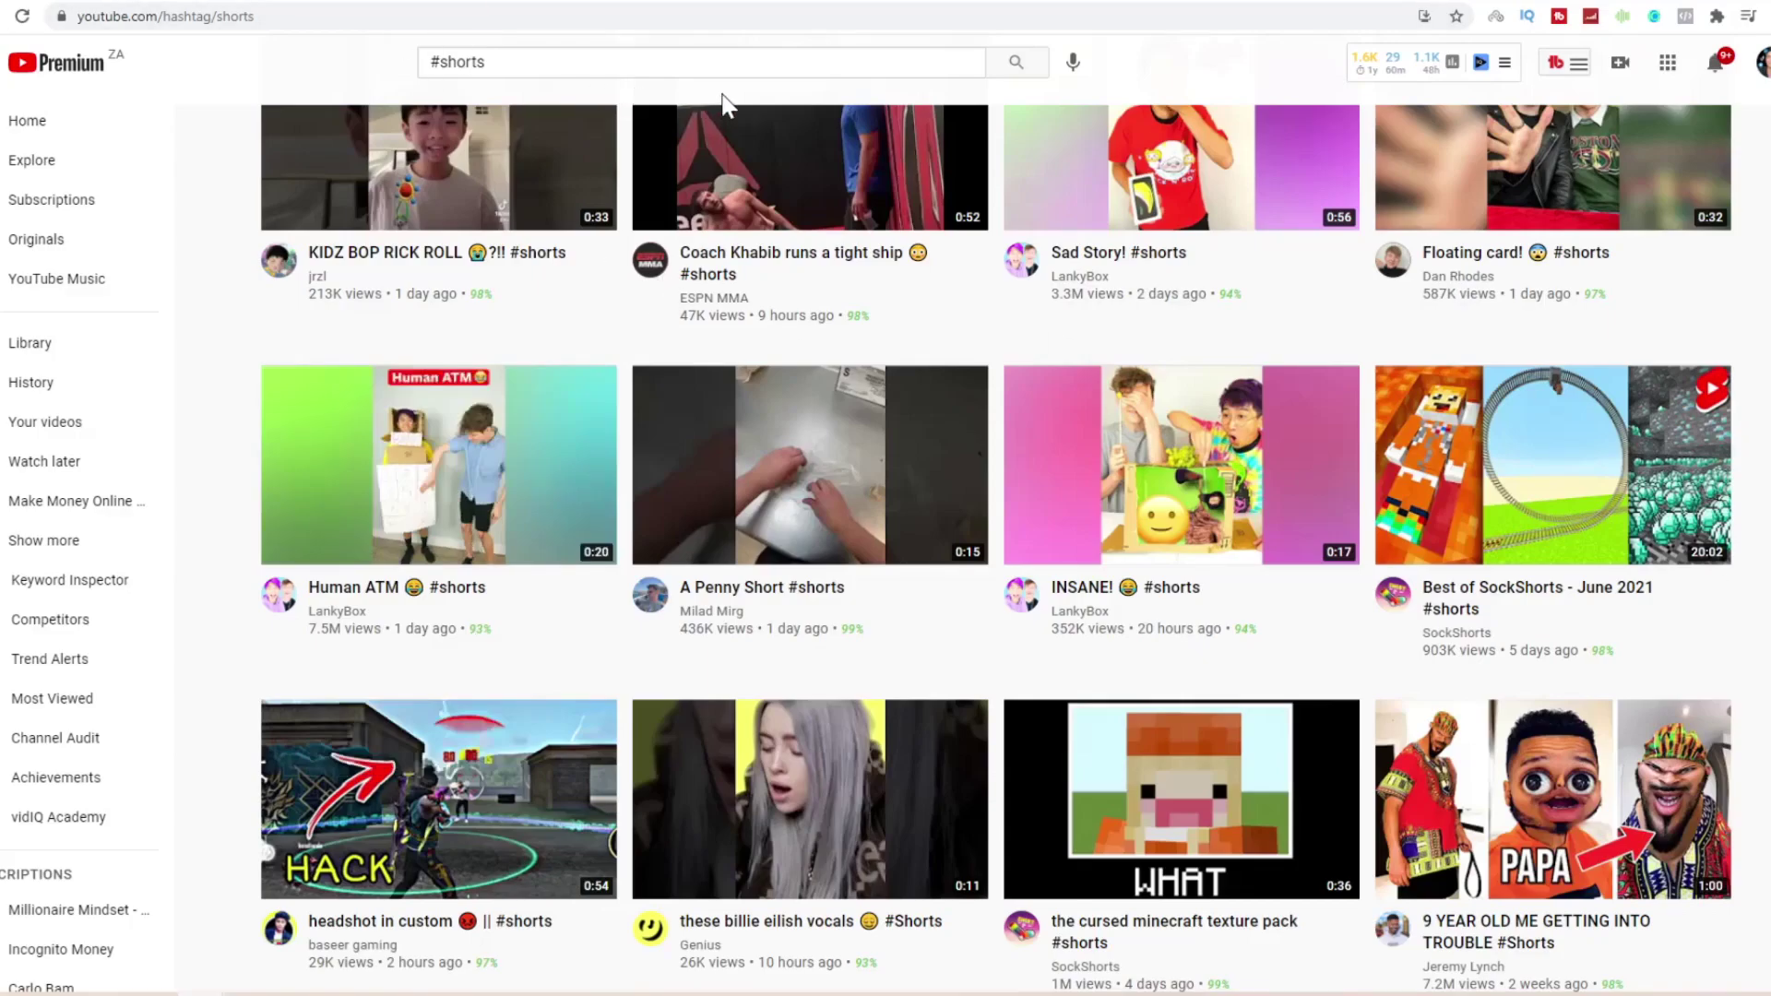
click(691, 62)
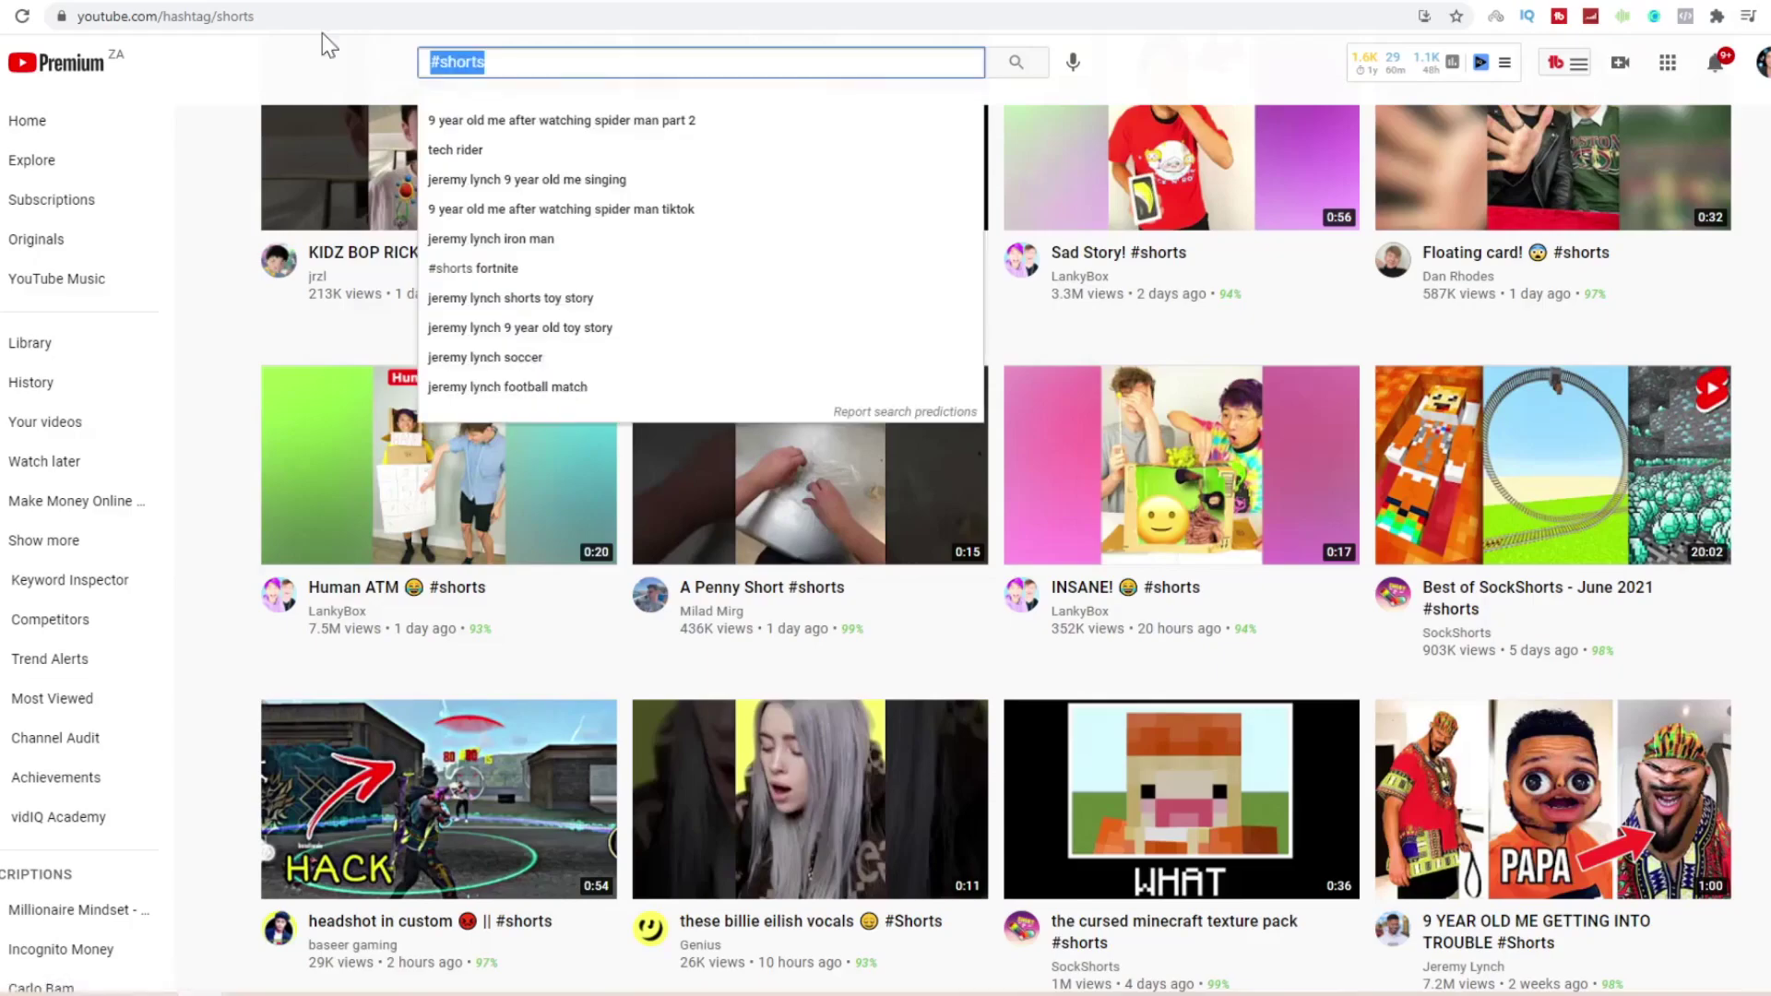
- Search YouTube for 'luxury' and scroll the results alongside its vidIQ keyword score of 40
text(luxury)
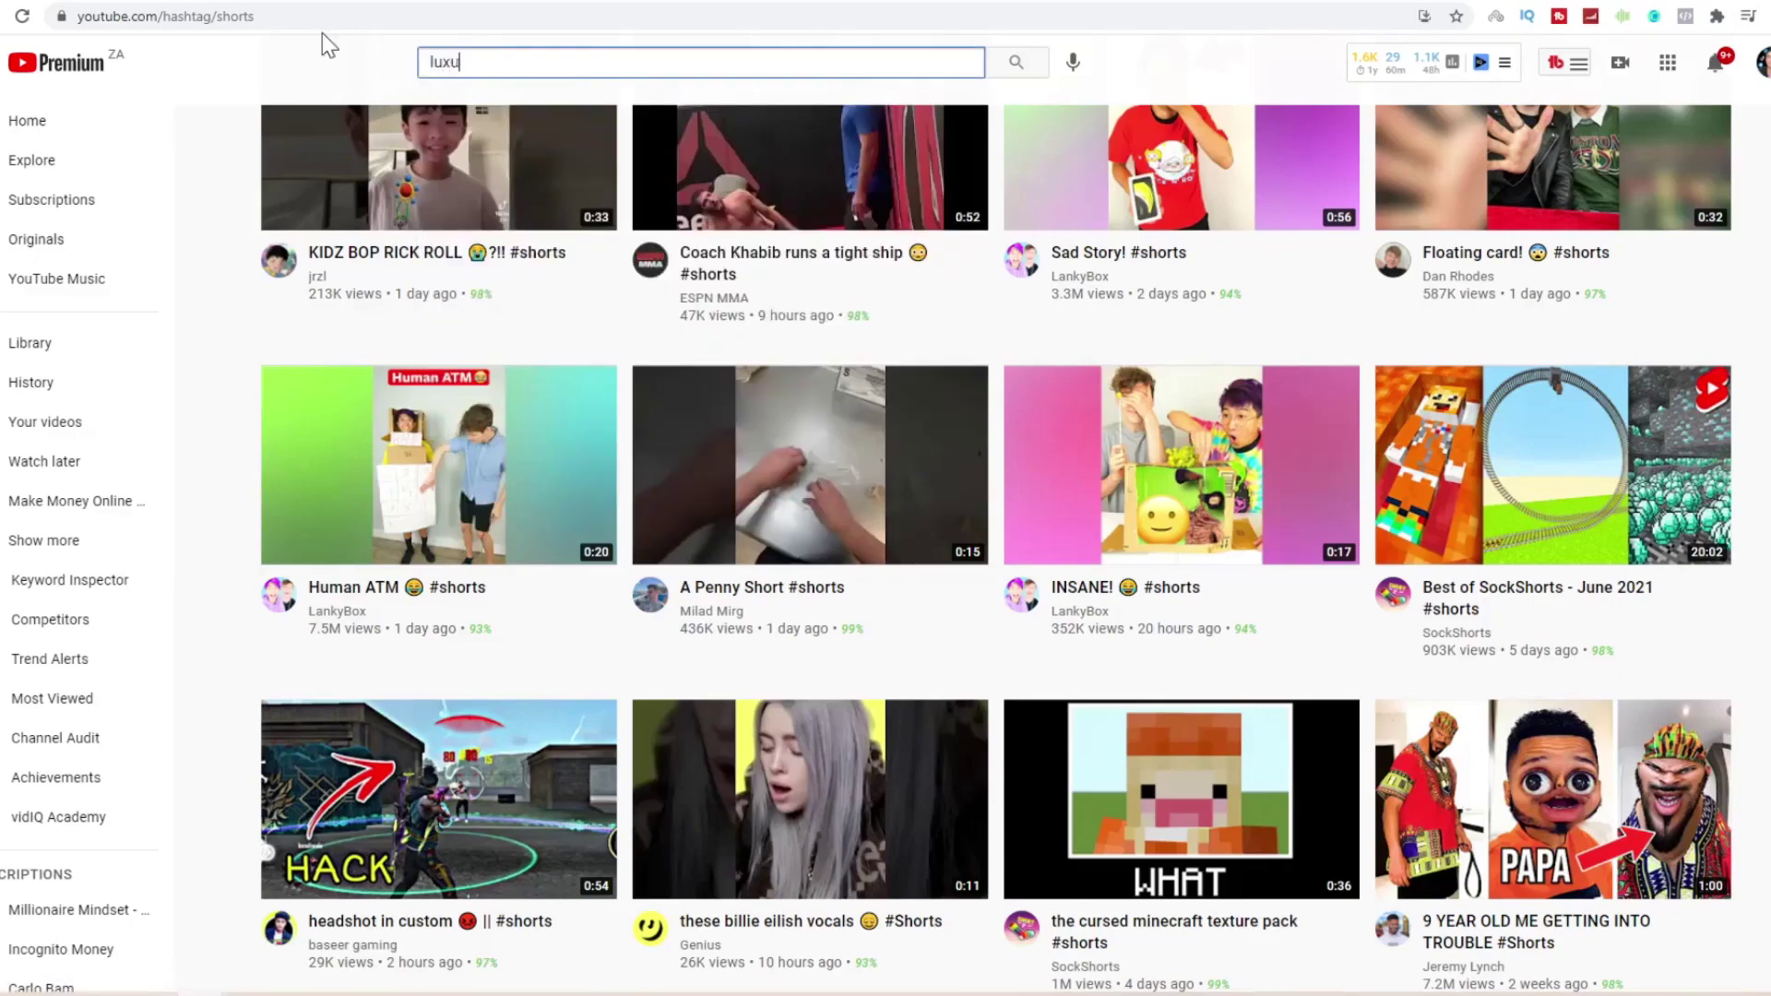
key(Return)
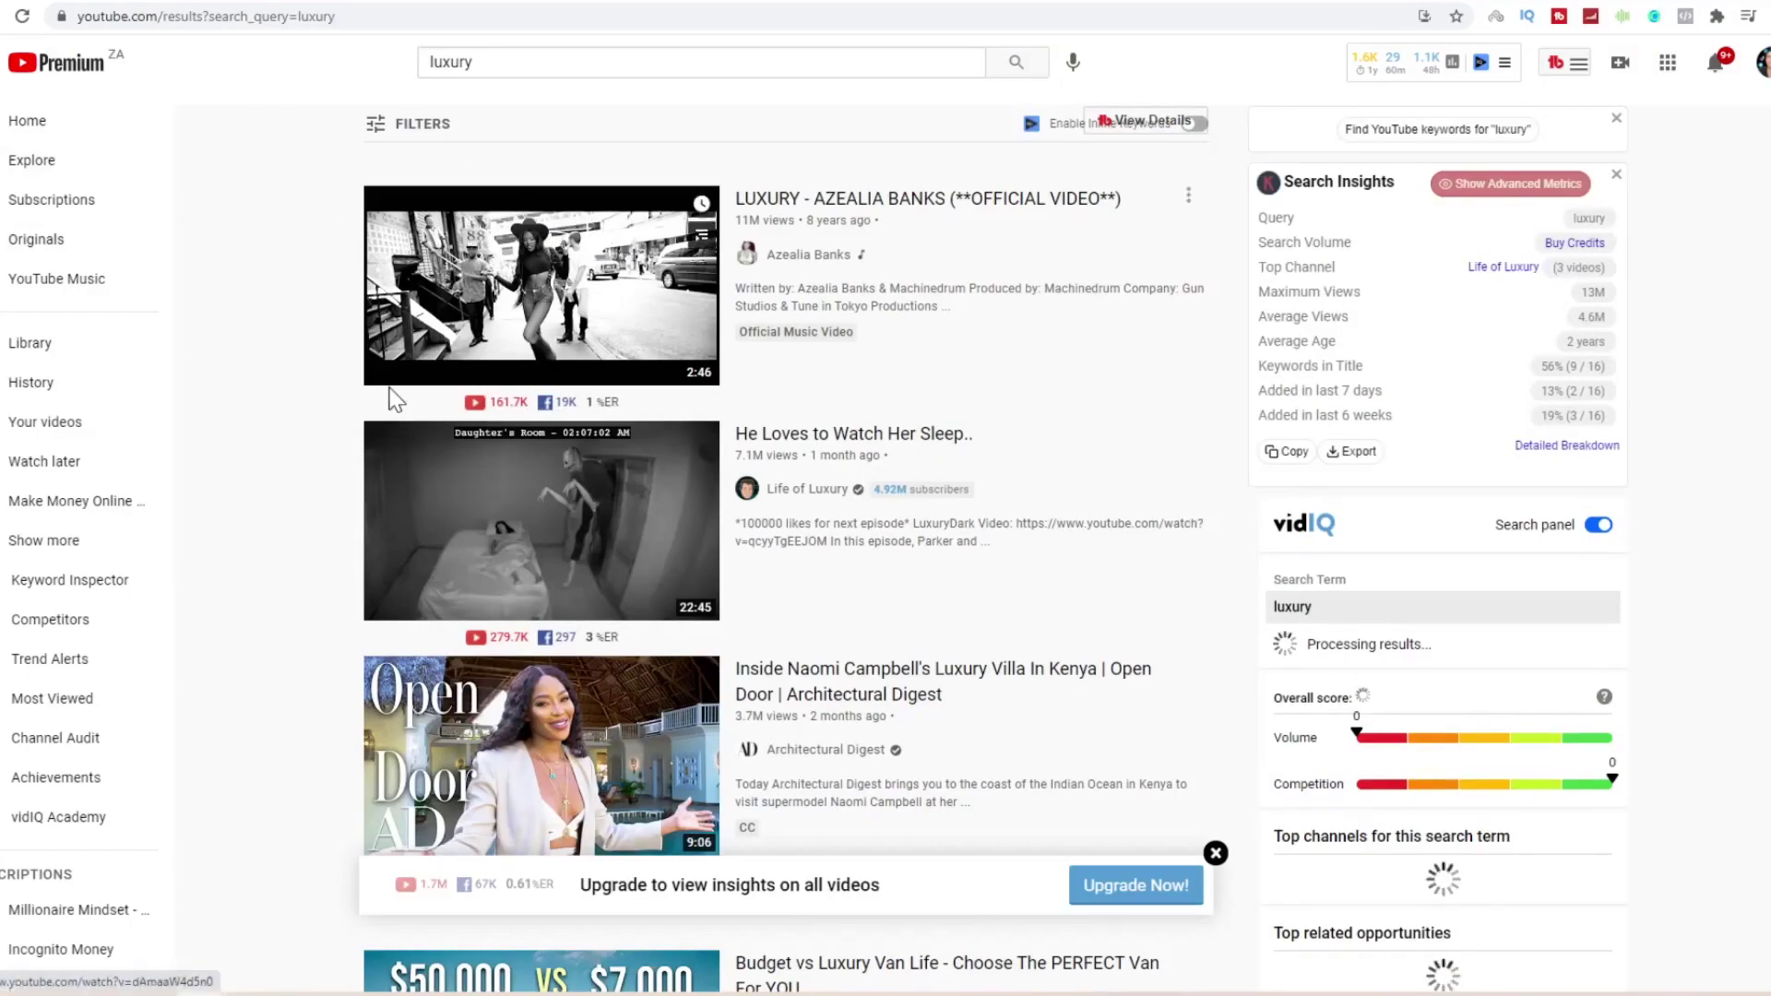
scroll(395, 396, down, 10)
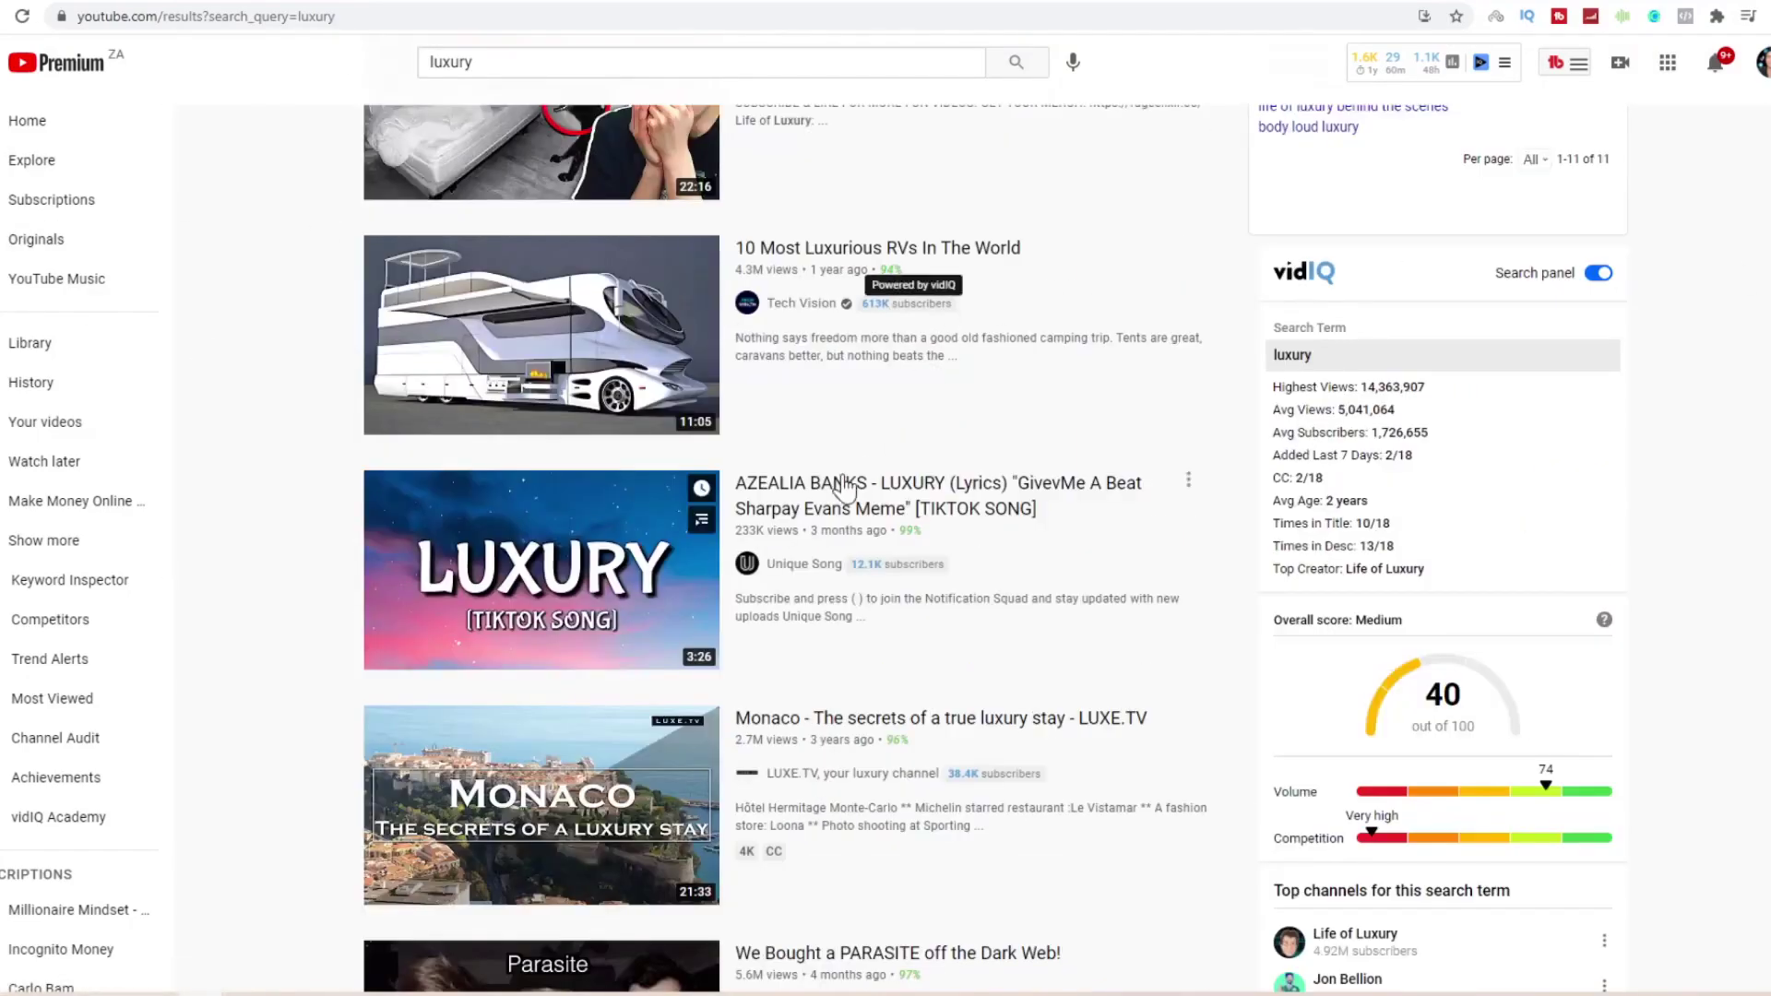
mouse_move(906, 385)
scroll(909, 387, down, 4)
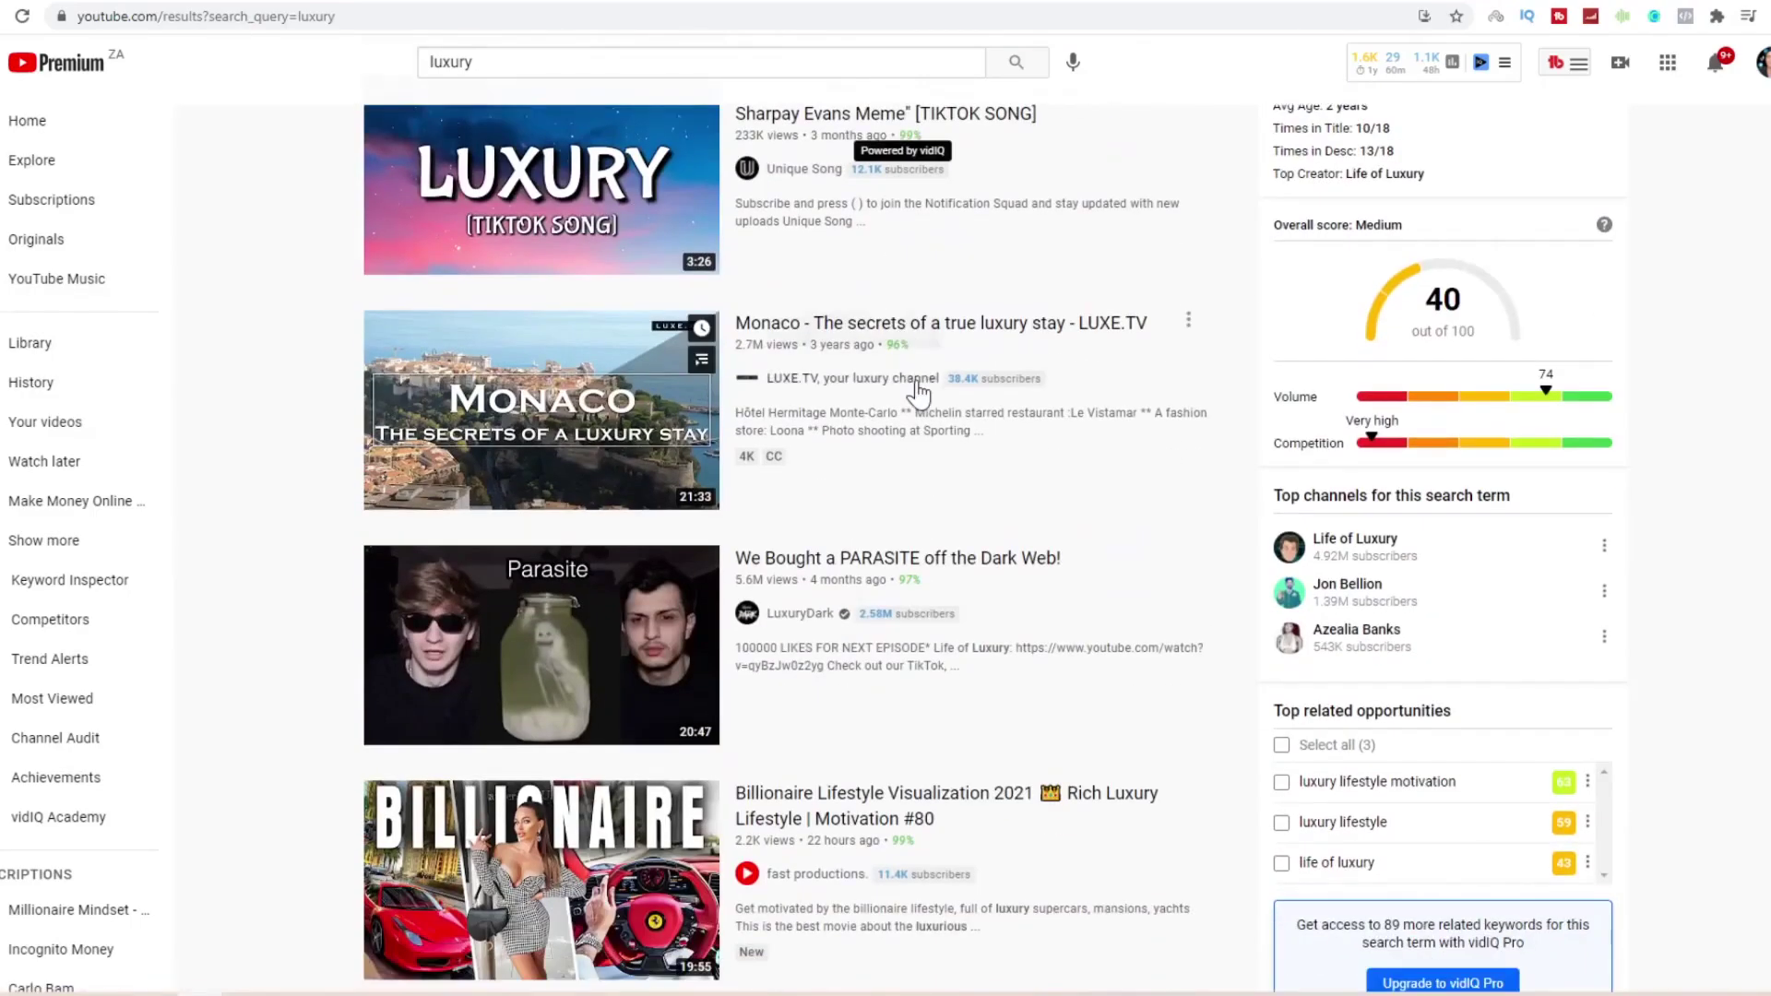
scroll(876, 480, down, 3)
scroll(918, 521, down, 5)
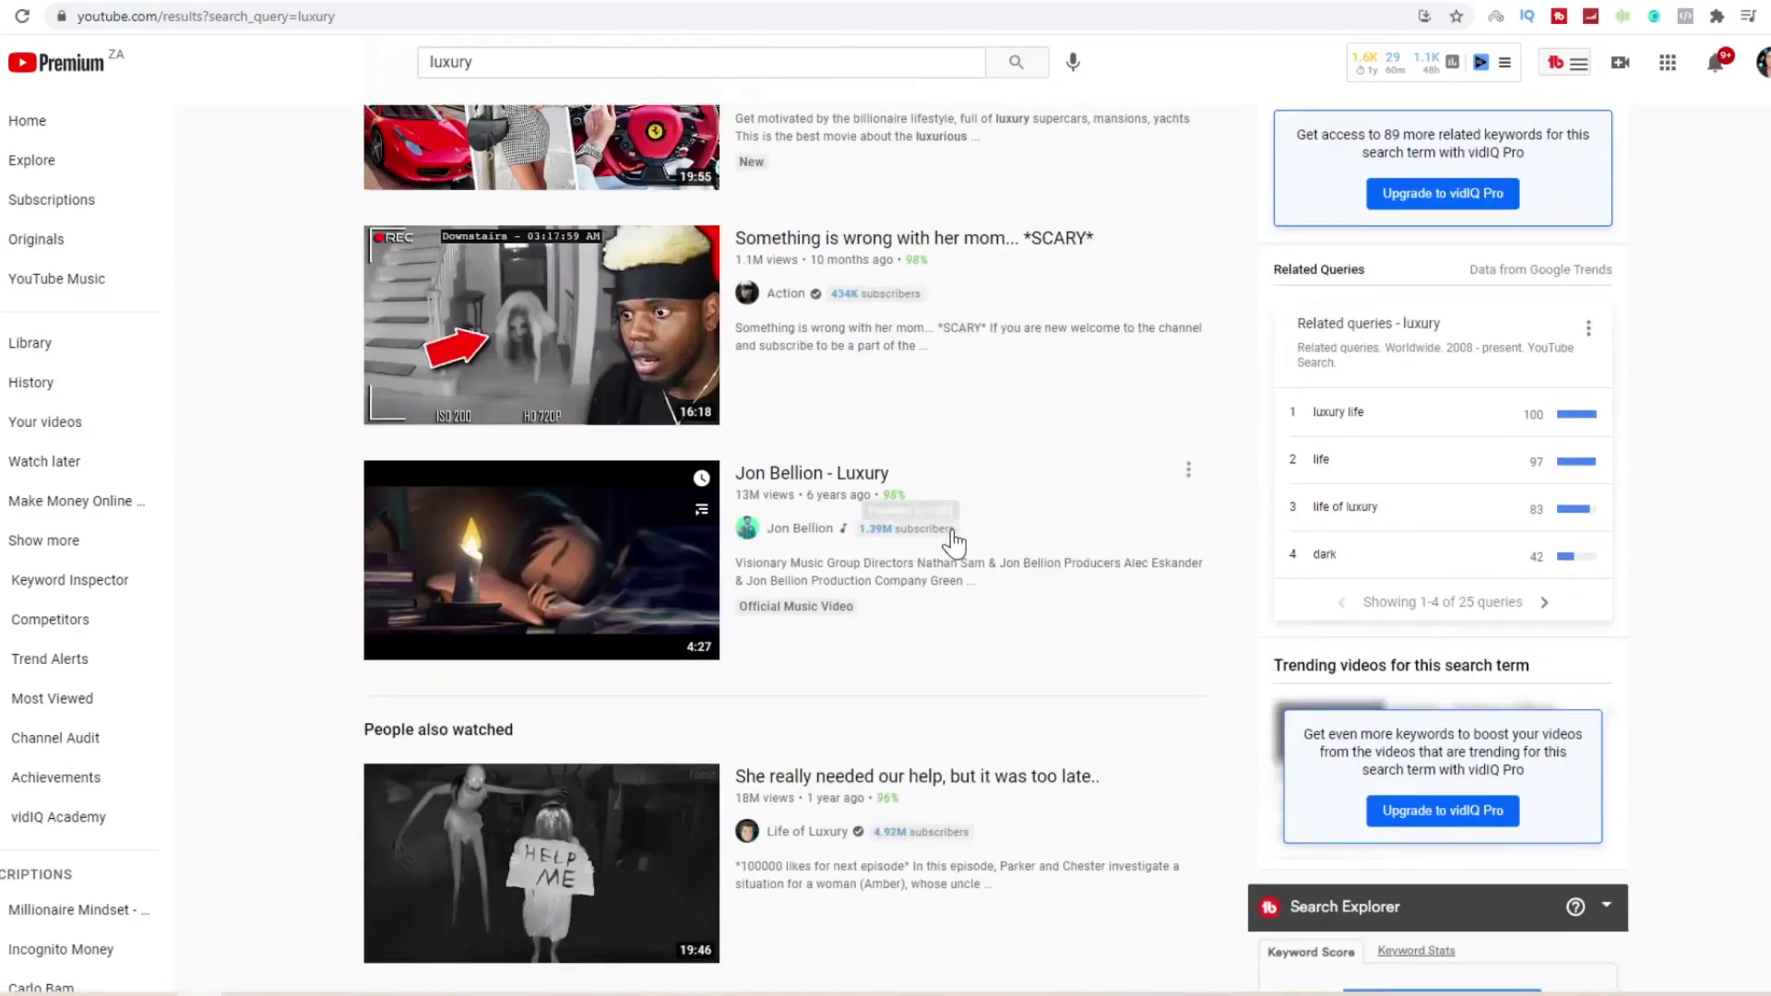
scroll(918, 550, up, 2)
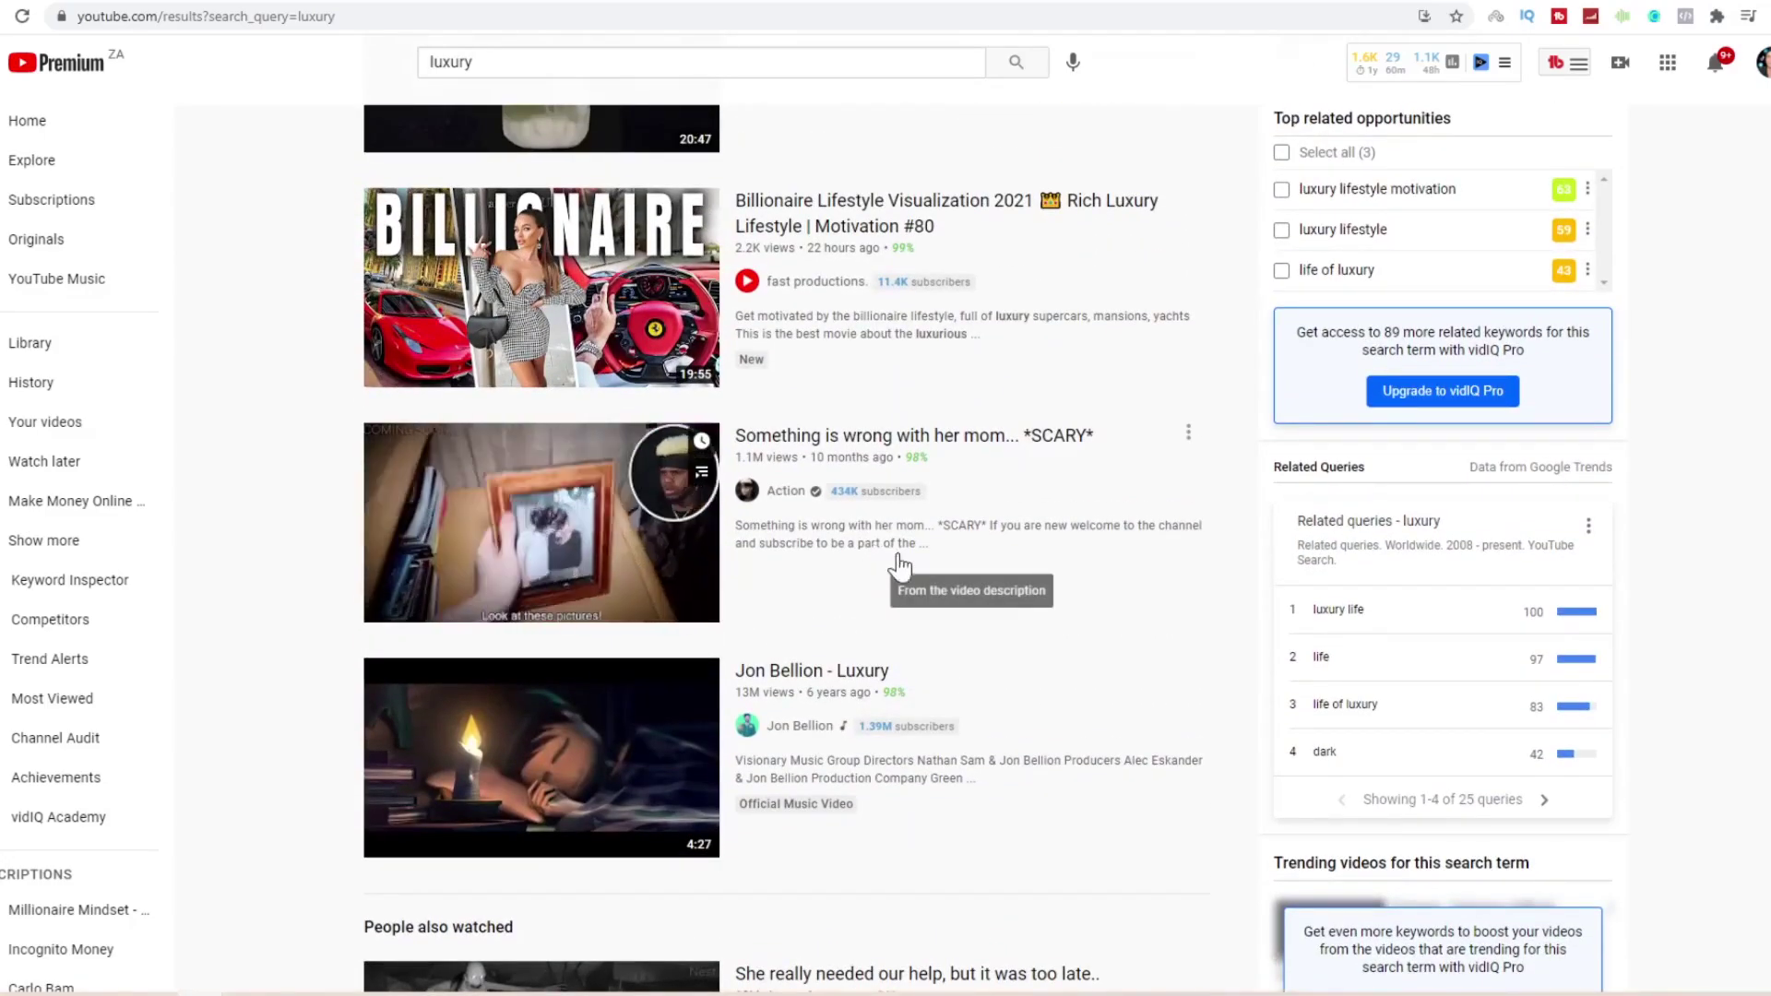
scroll(994, 633, down, 1)
scroll(996, 621, up, 8)
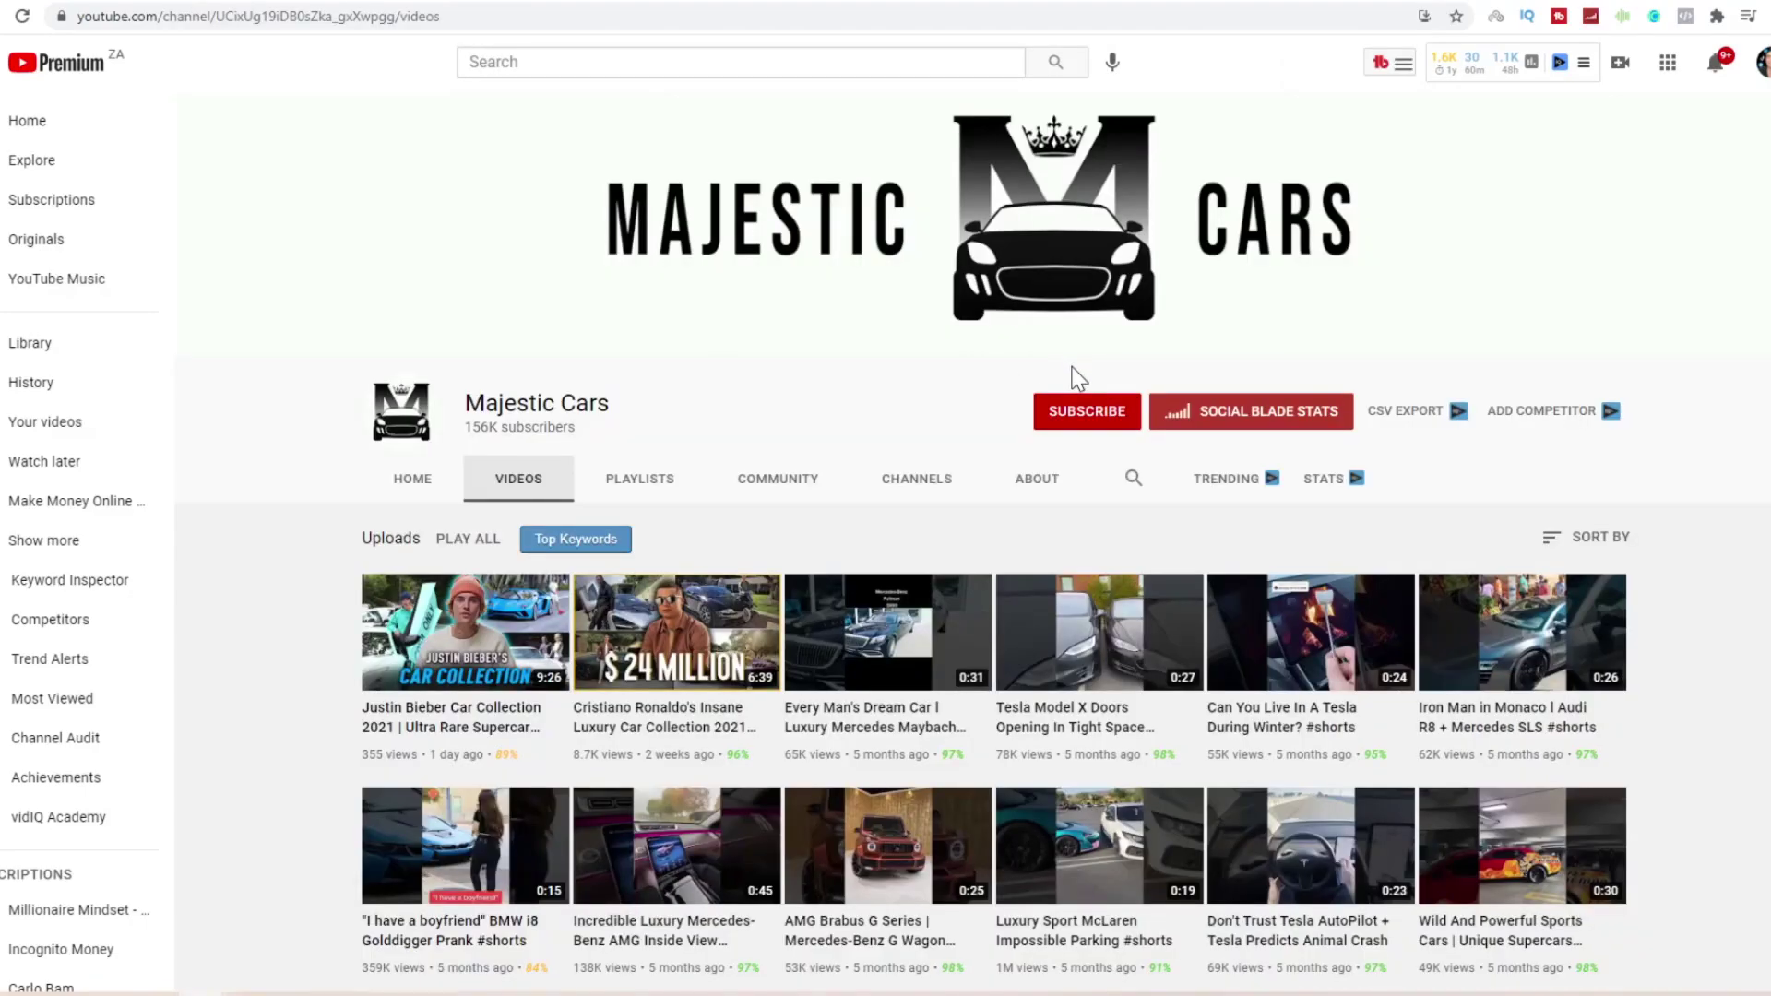
- Scroll up and down through the Majestic Cars channel's uploaded videos
scroll(1199, 593, down, 2)
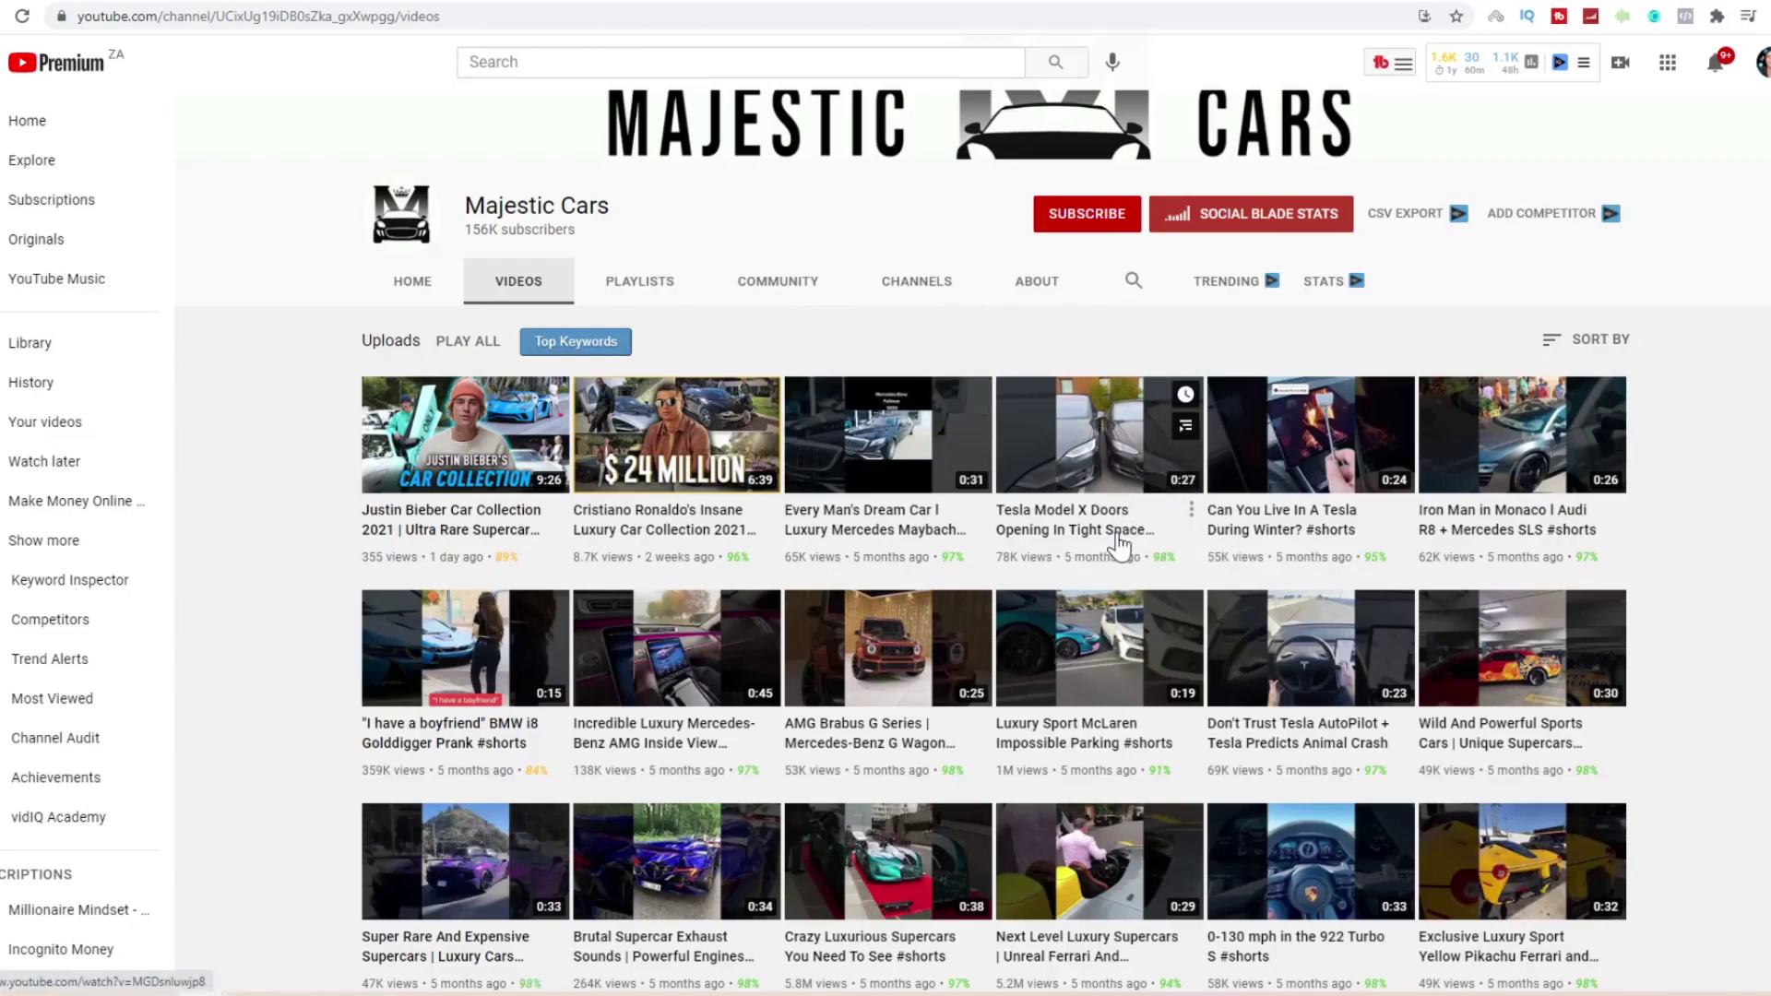
scroll(876, 728, down, 2)
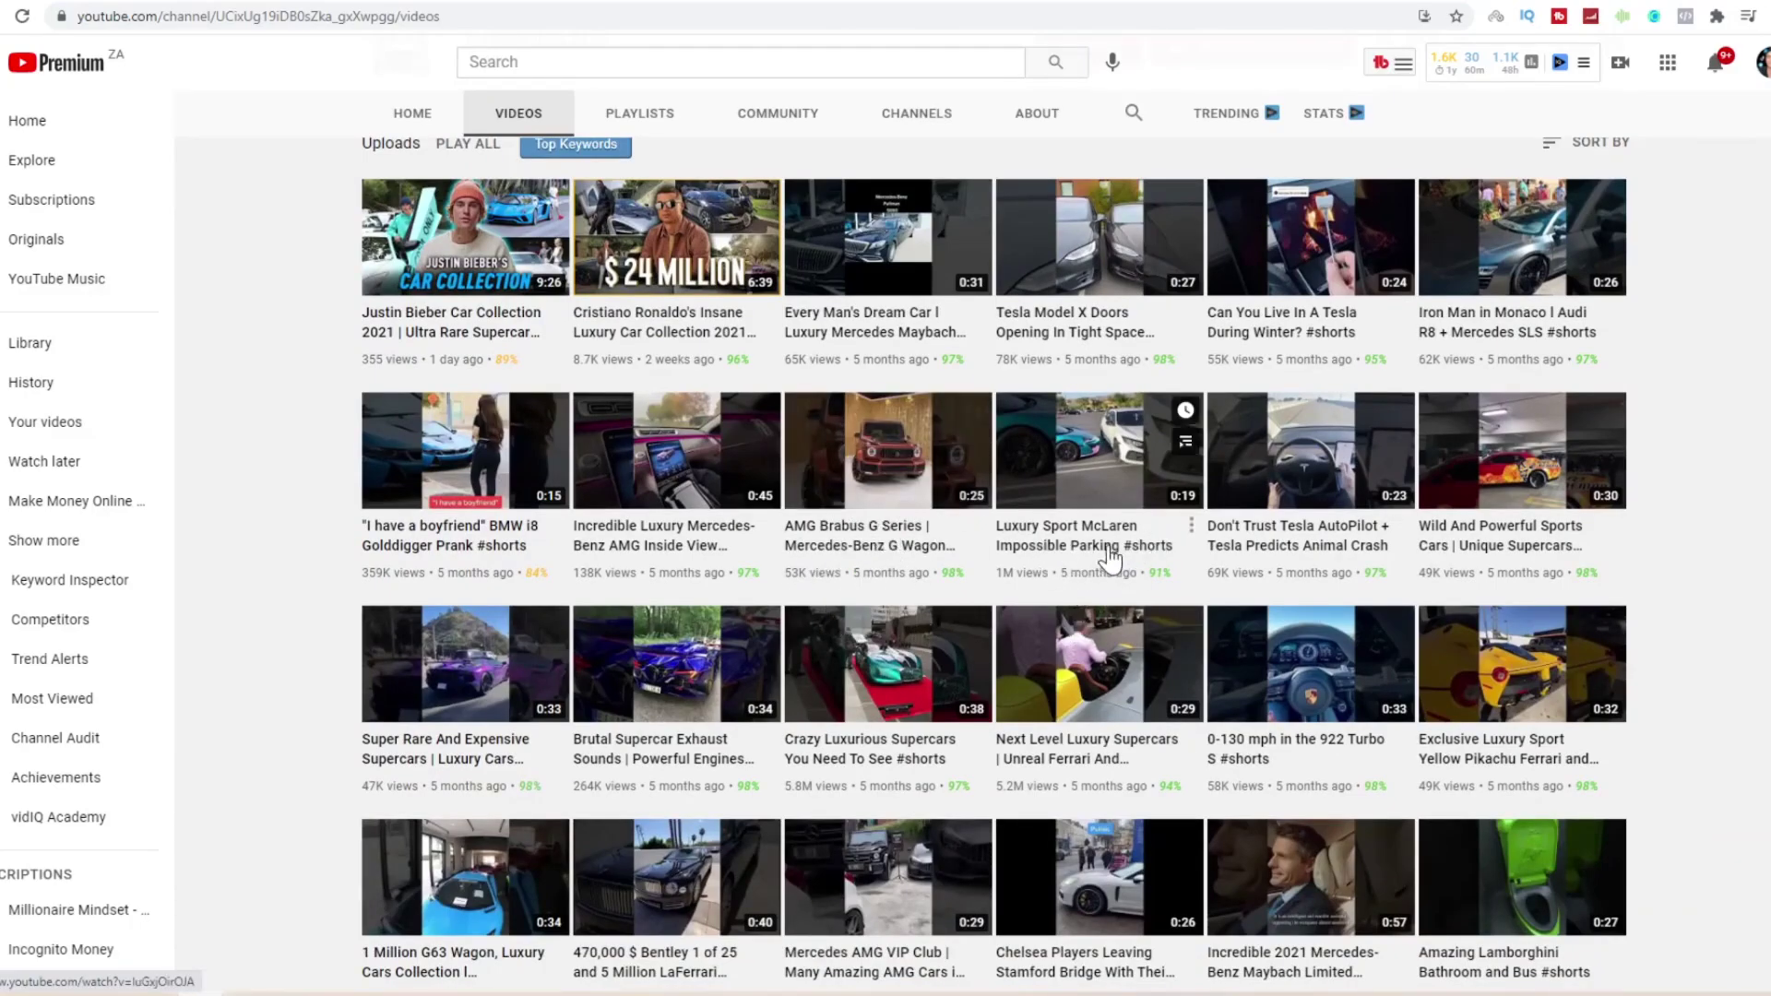
mouse_move(1146, 561)
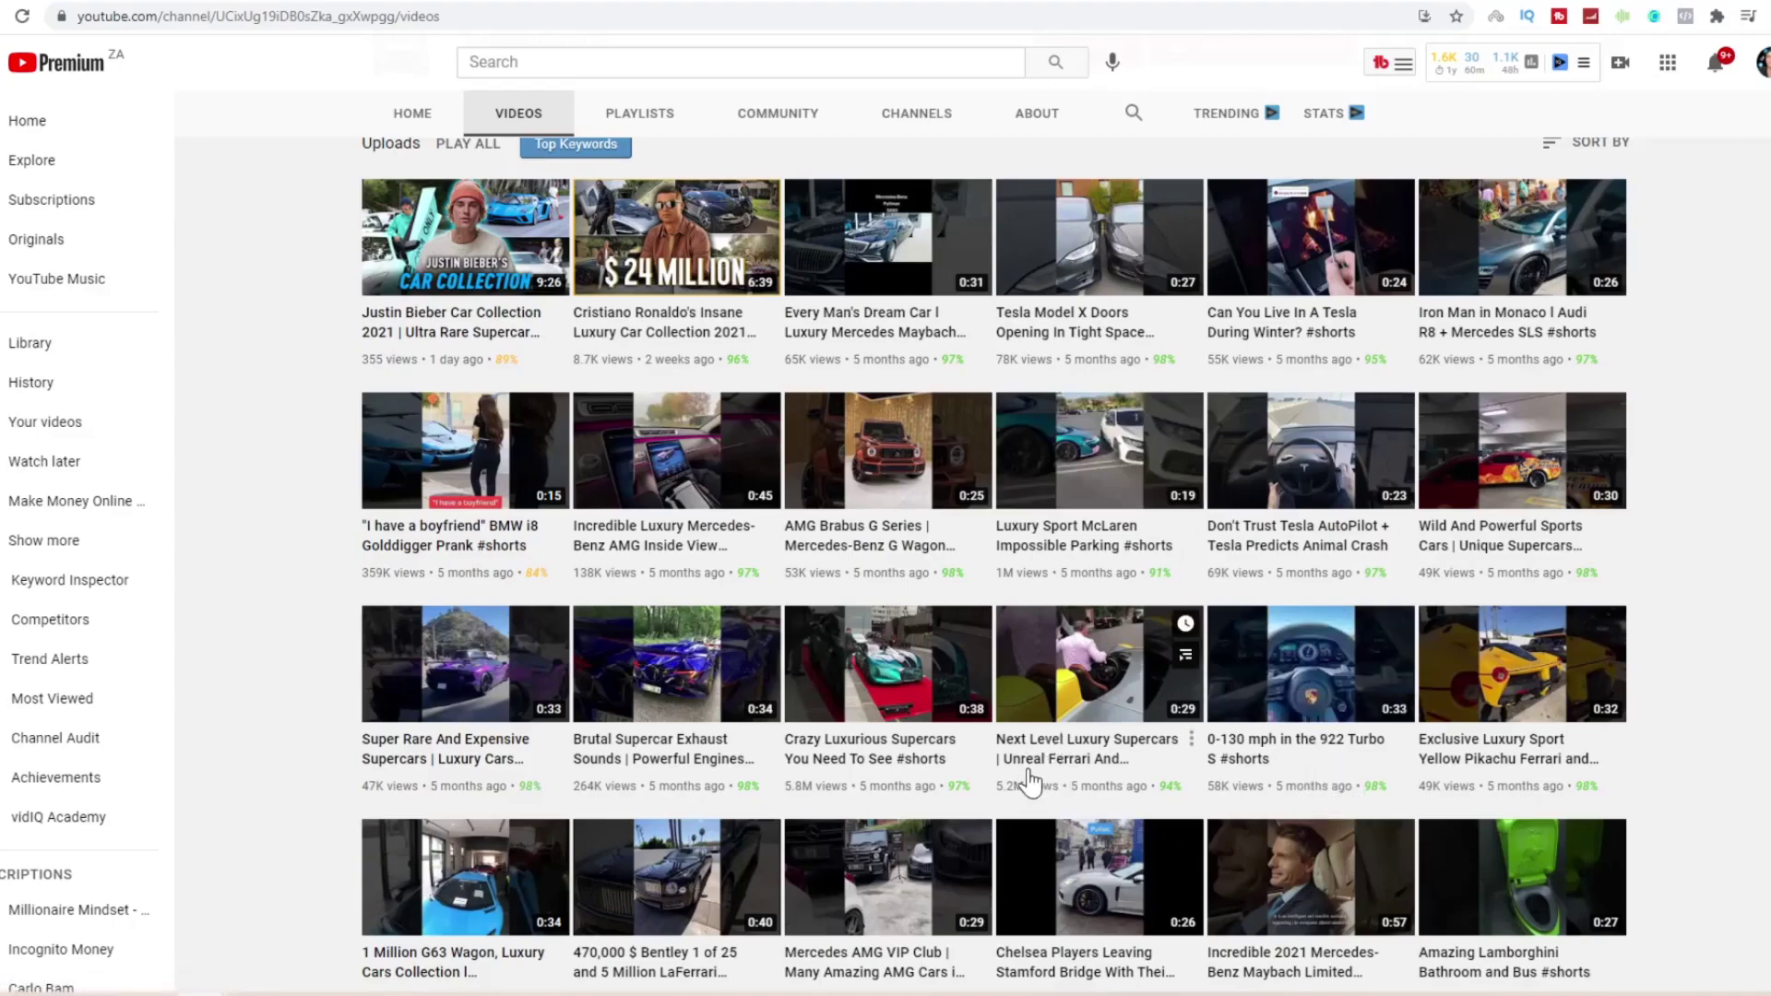
scroll(892, 733, up, 1)
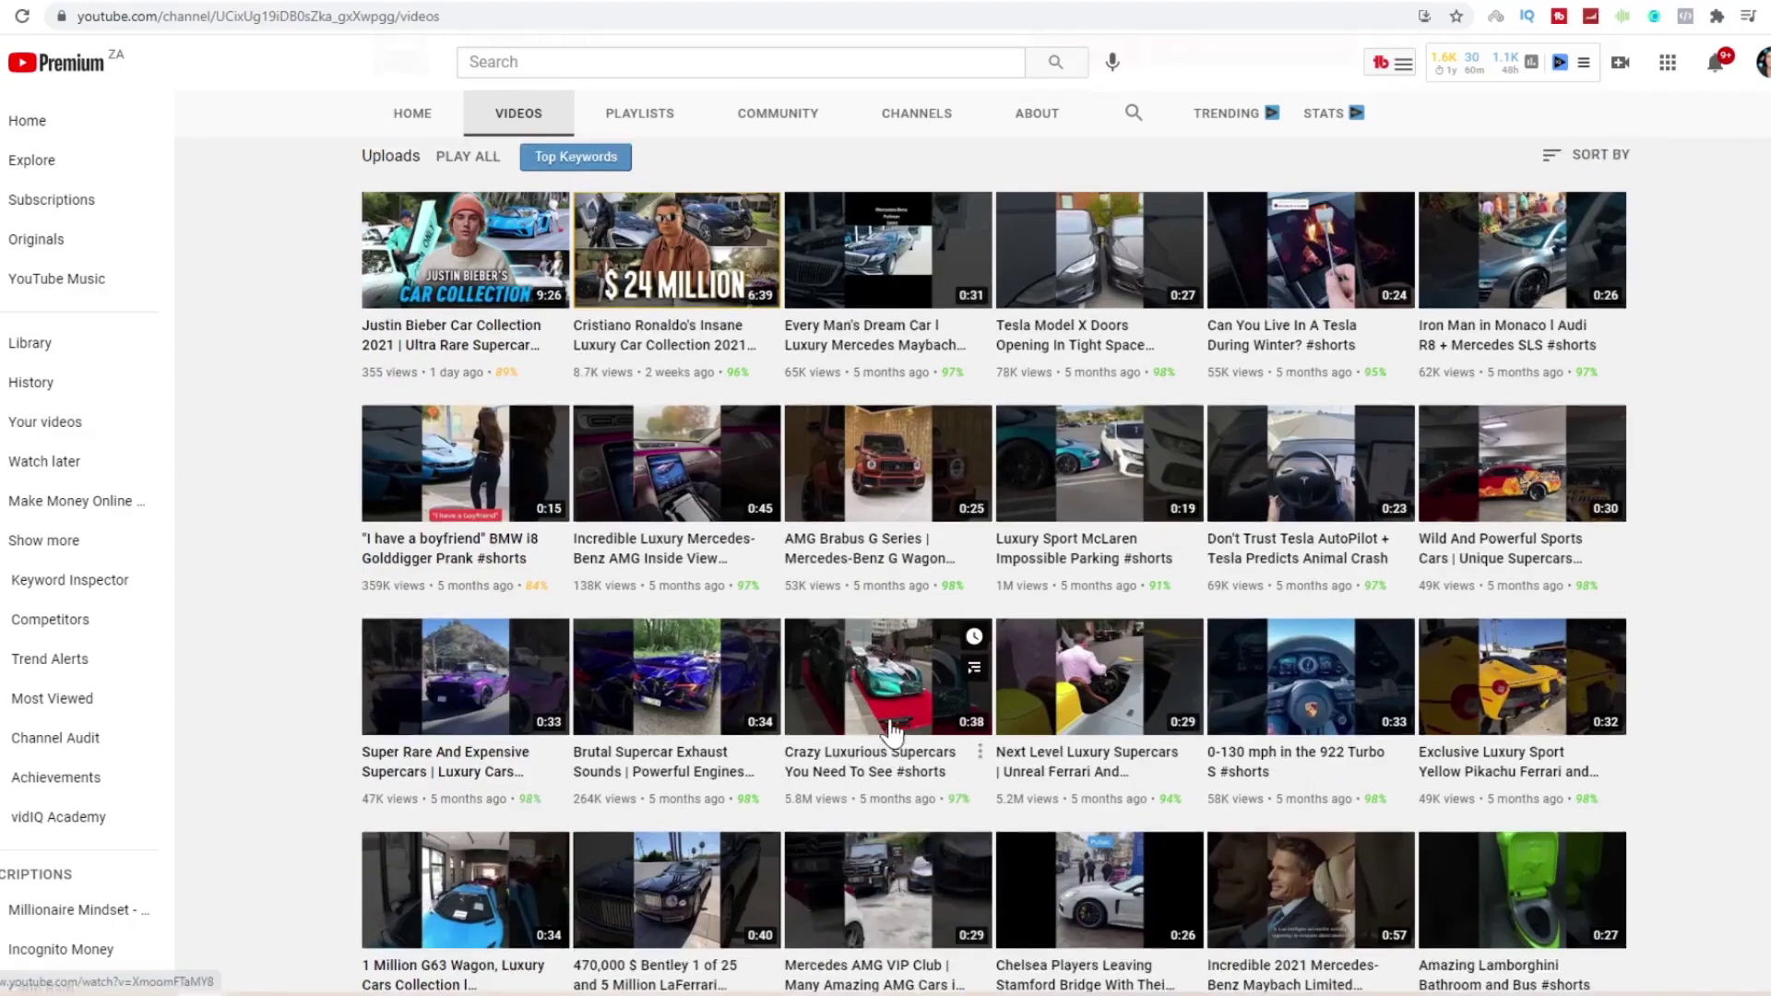
scroll(892, 733, up, 5)
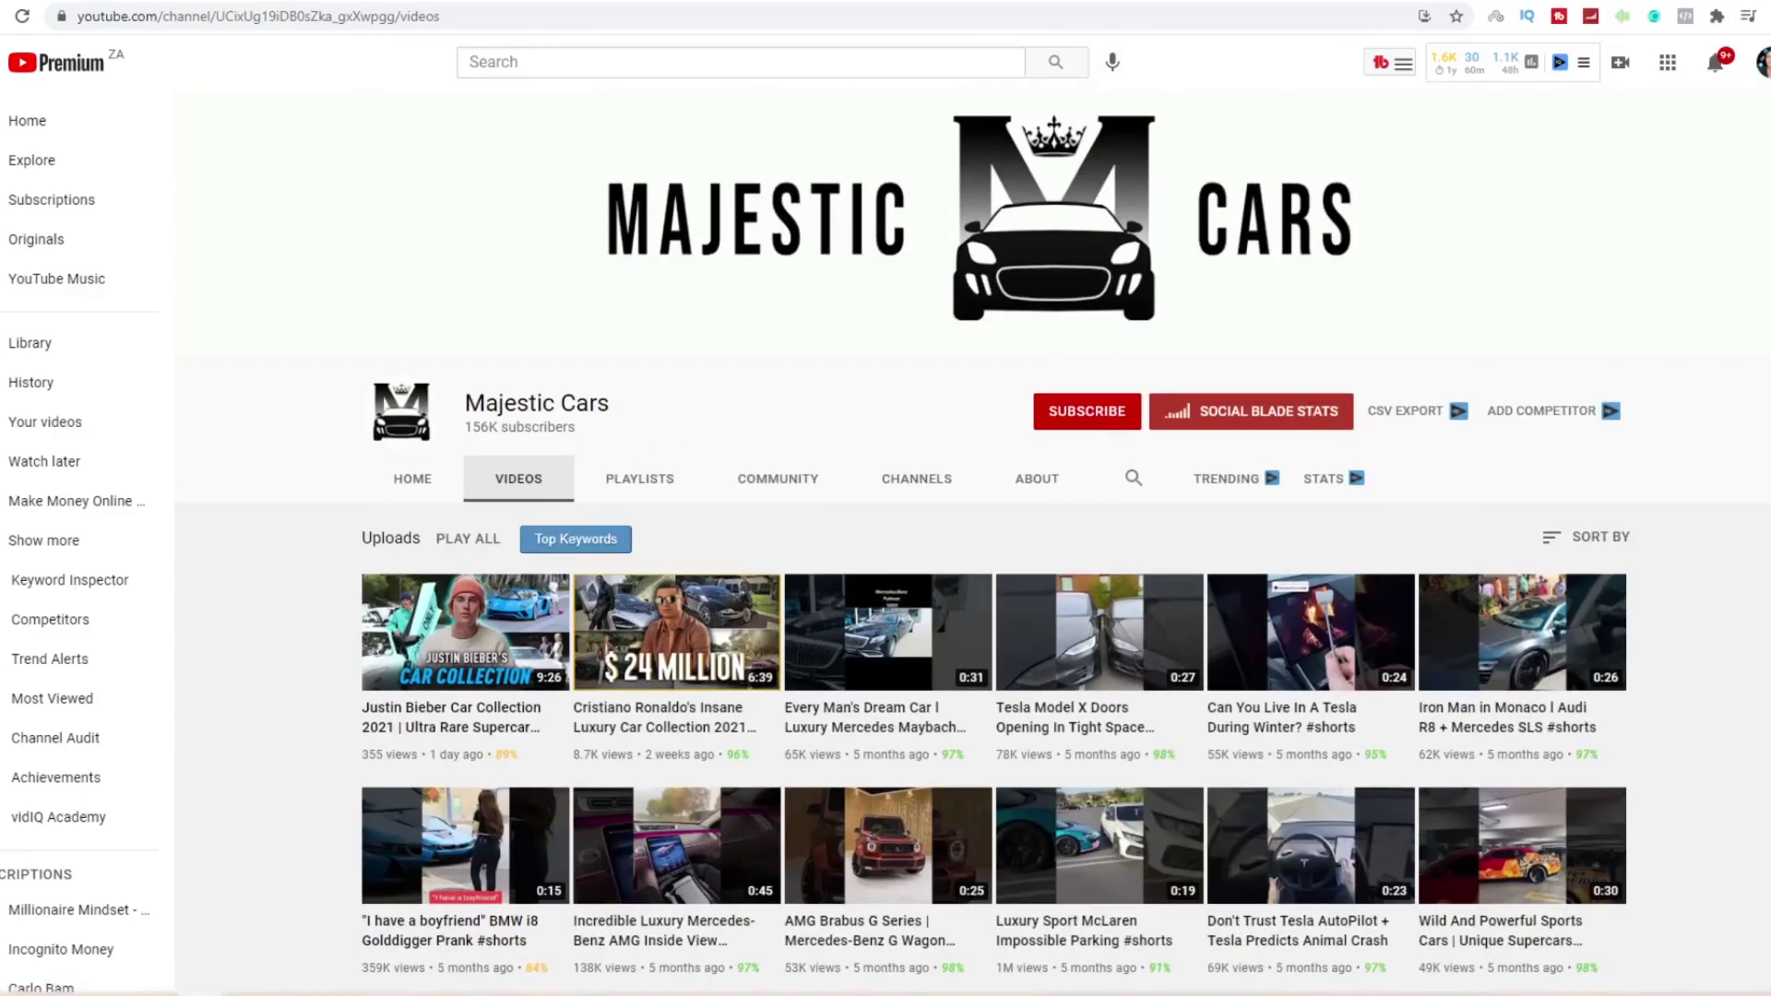
scroll(977, 530, down, 3)
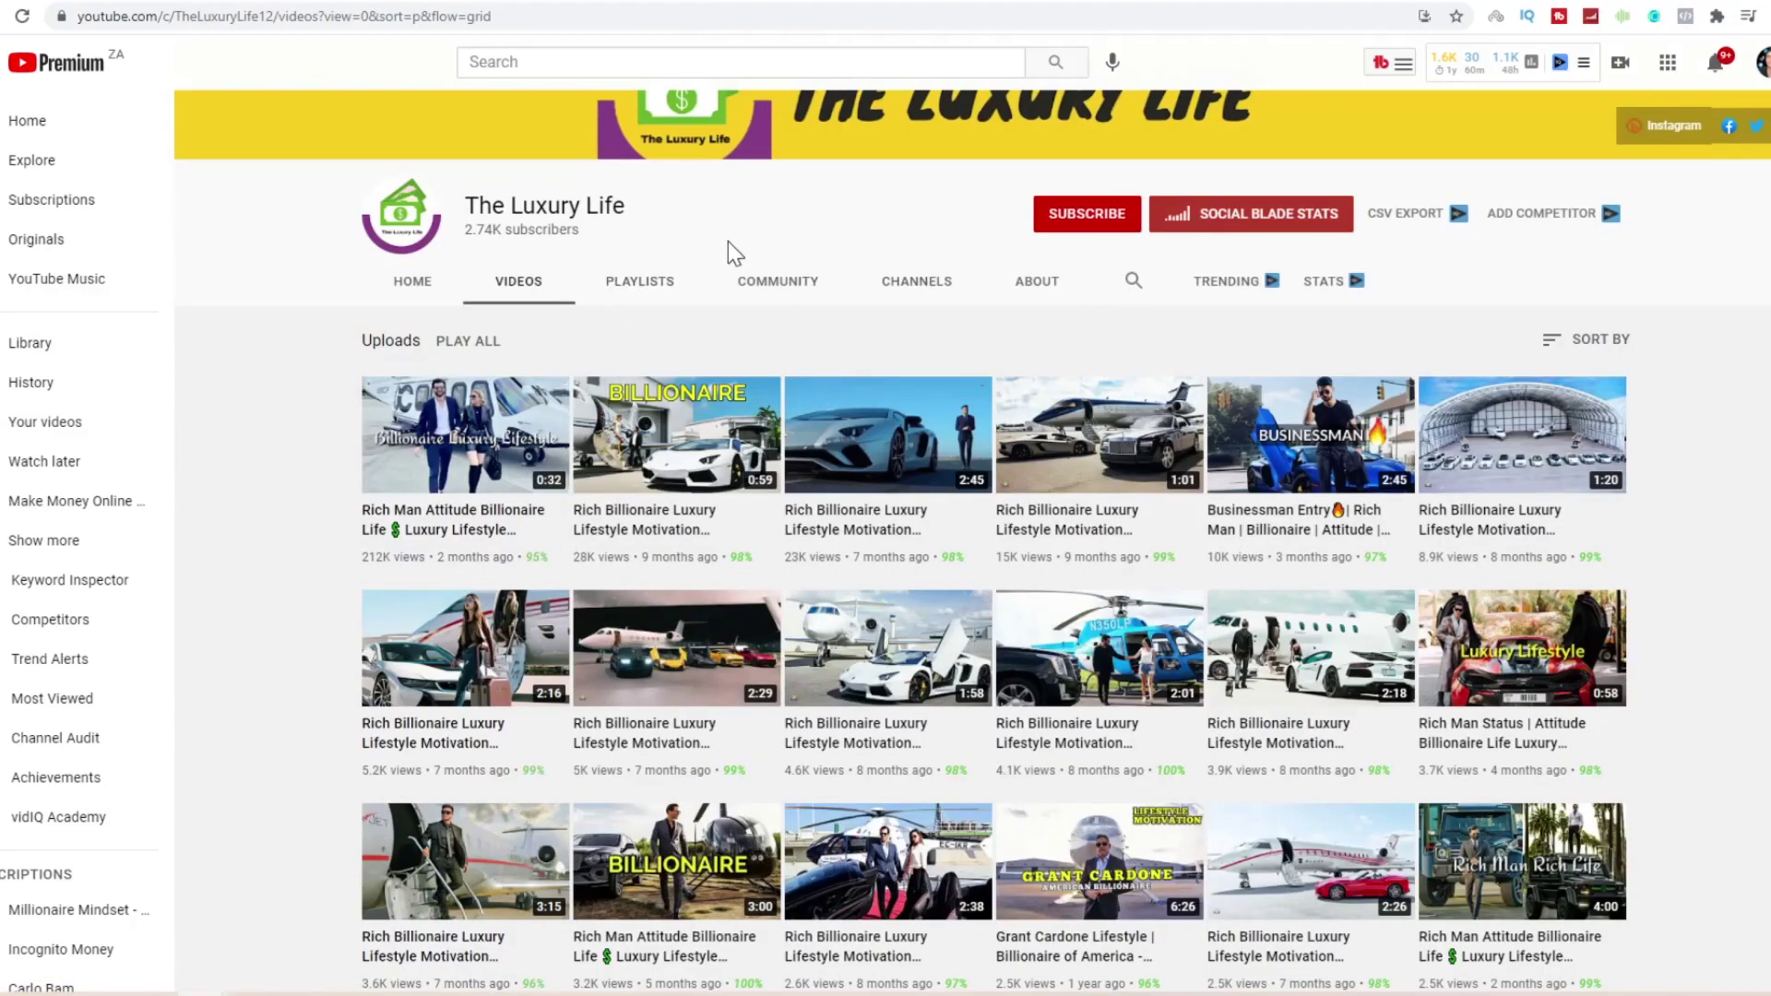
- Highlight The Luxury Life's name and subscriber count, scan its uploads, then switch to World King
drag(625, 205, 464, 206)
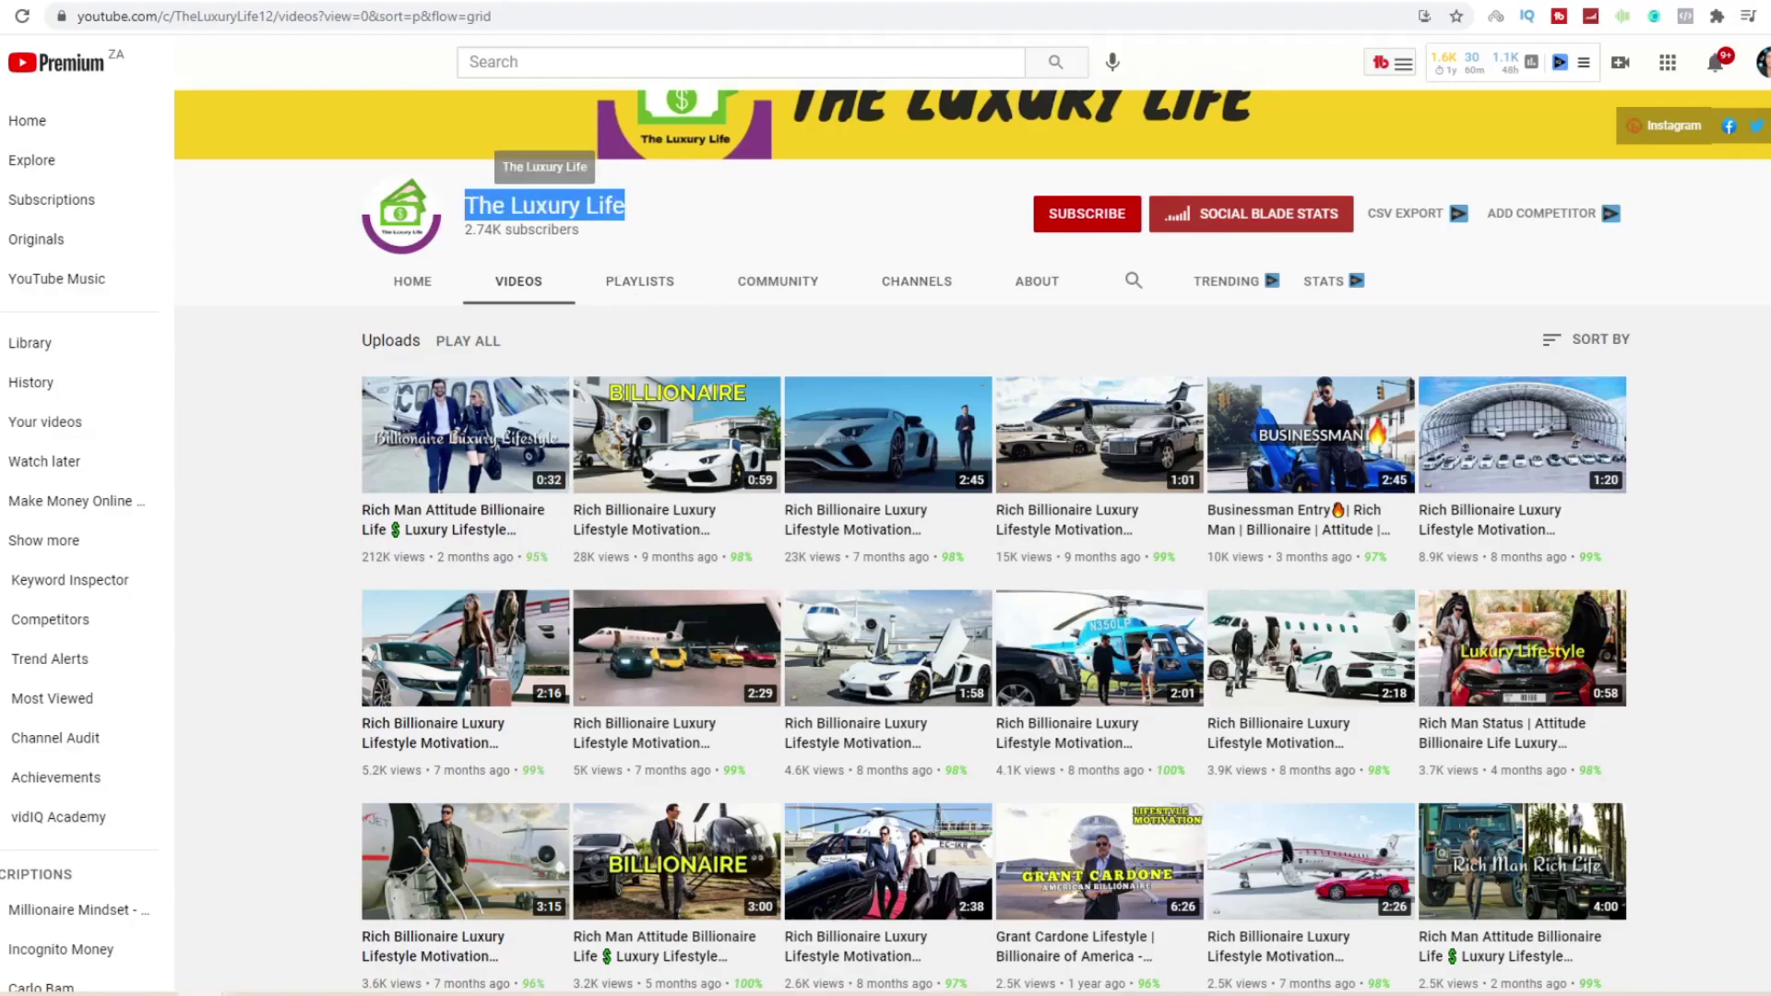
drag(590, 235, 474, 231)
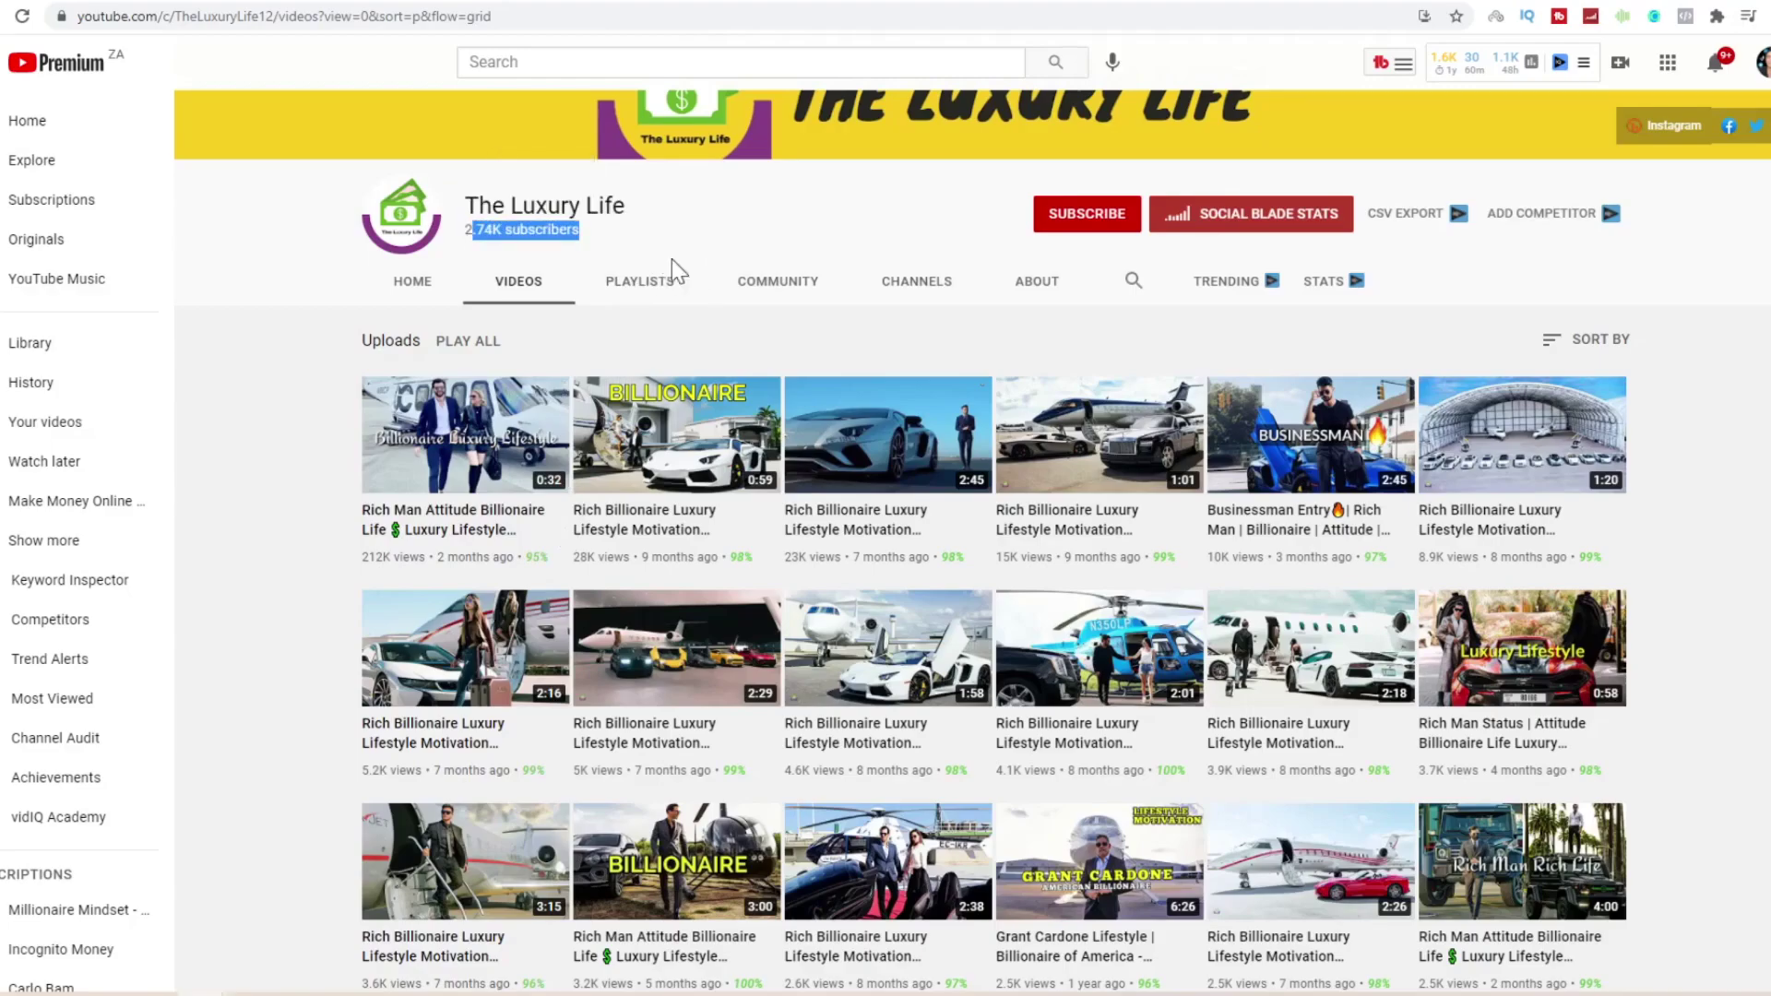
scroll(922, 442, down, 3)
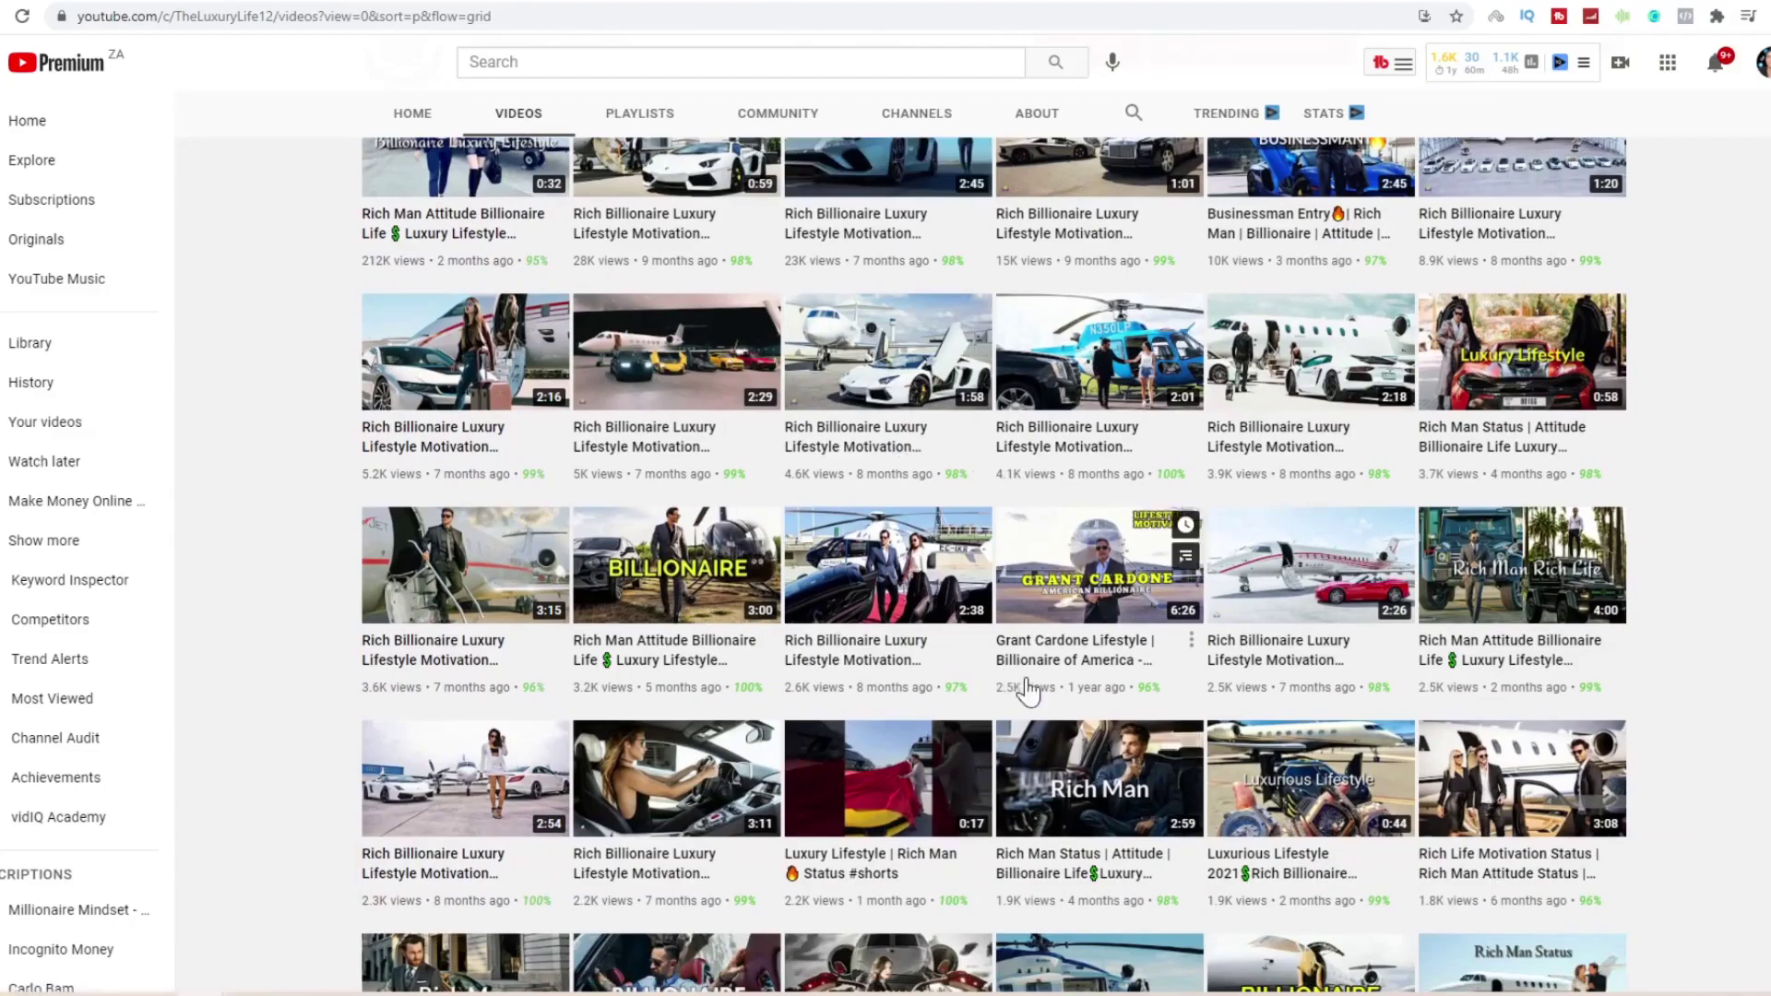
scroll(1020, 683, up, 5)
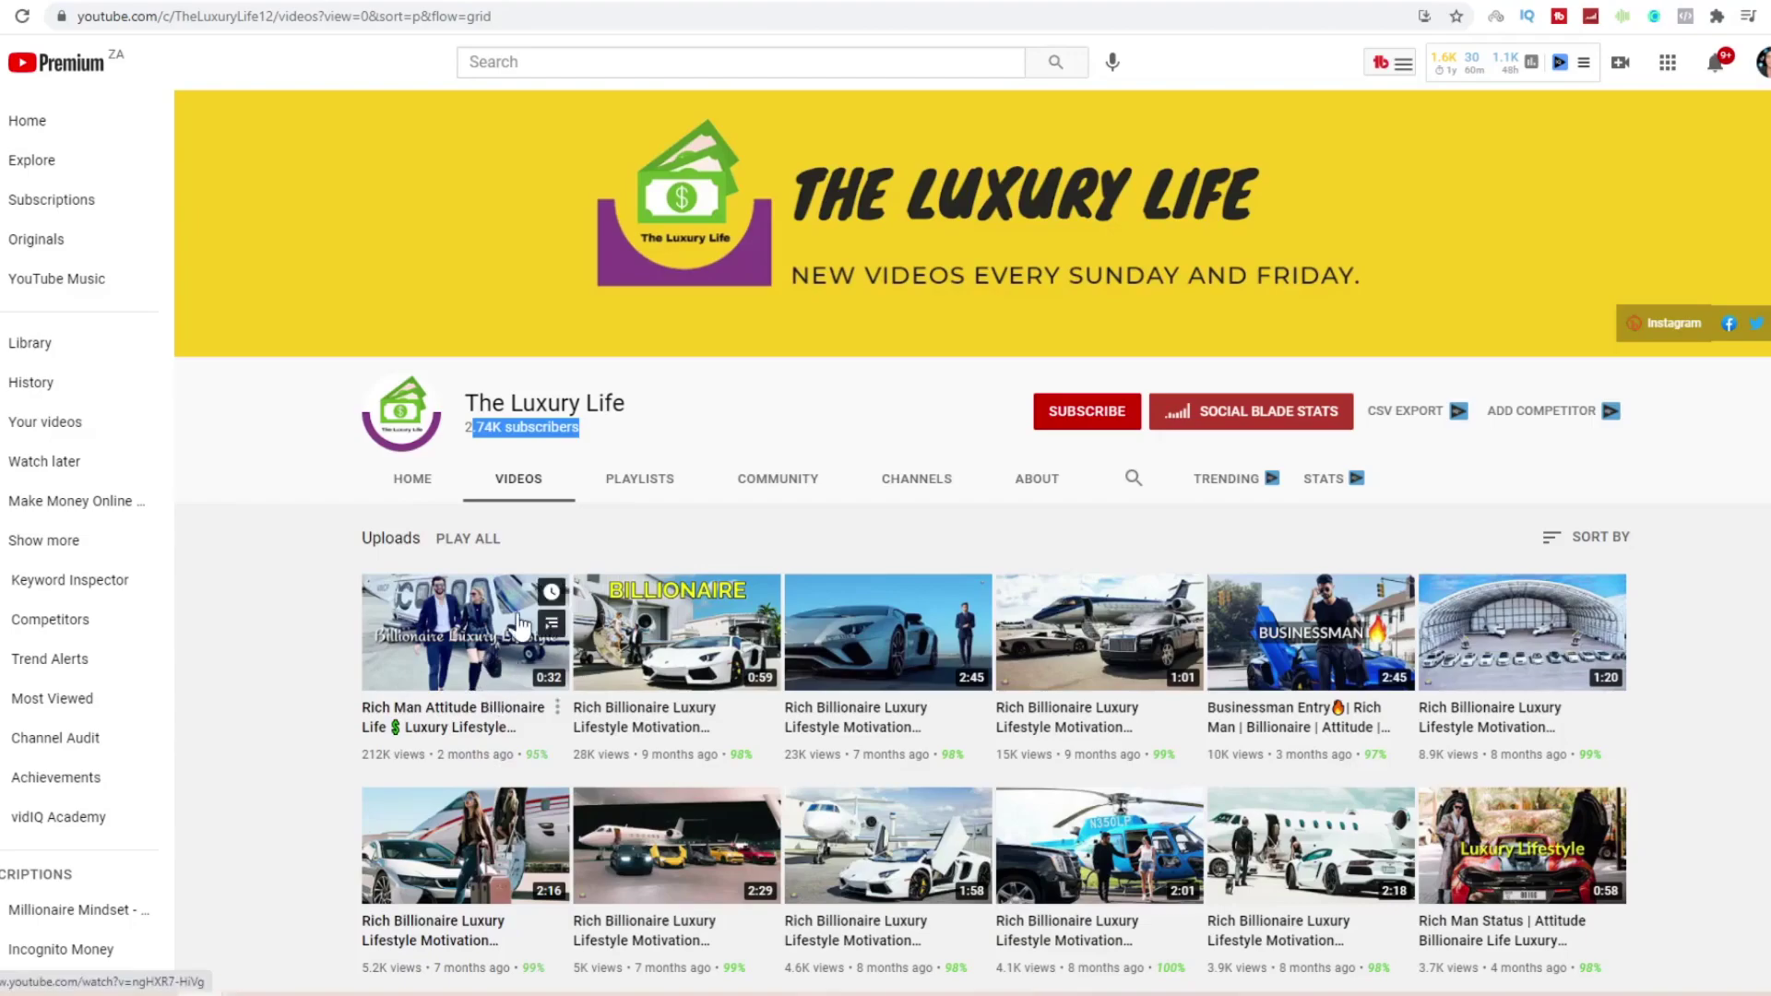
scroll(505, 662, down, 2)
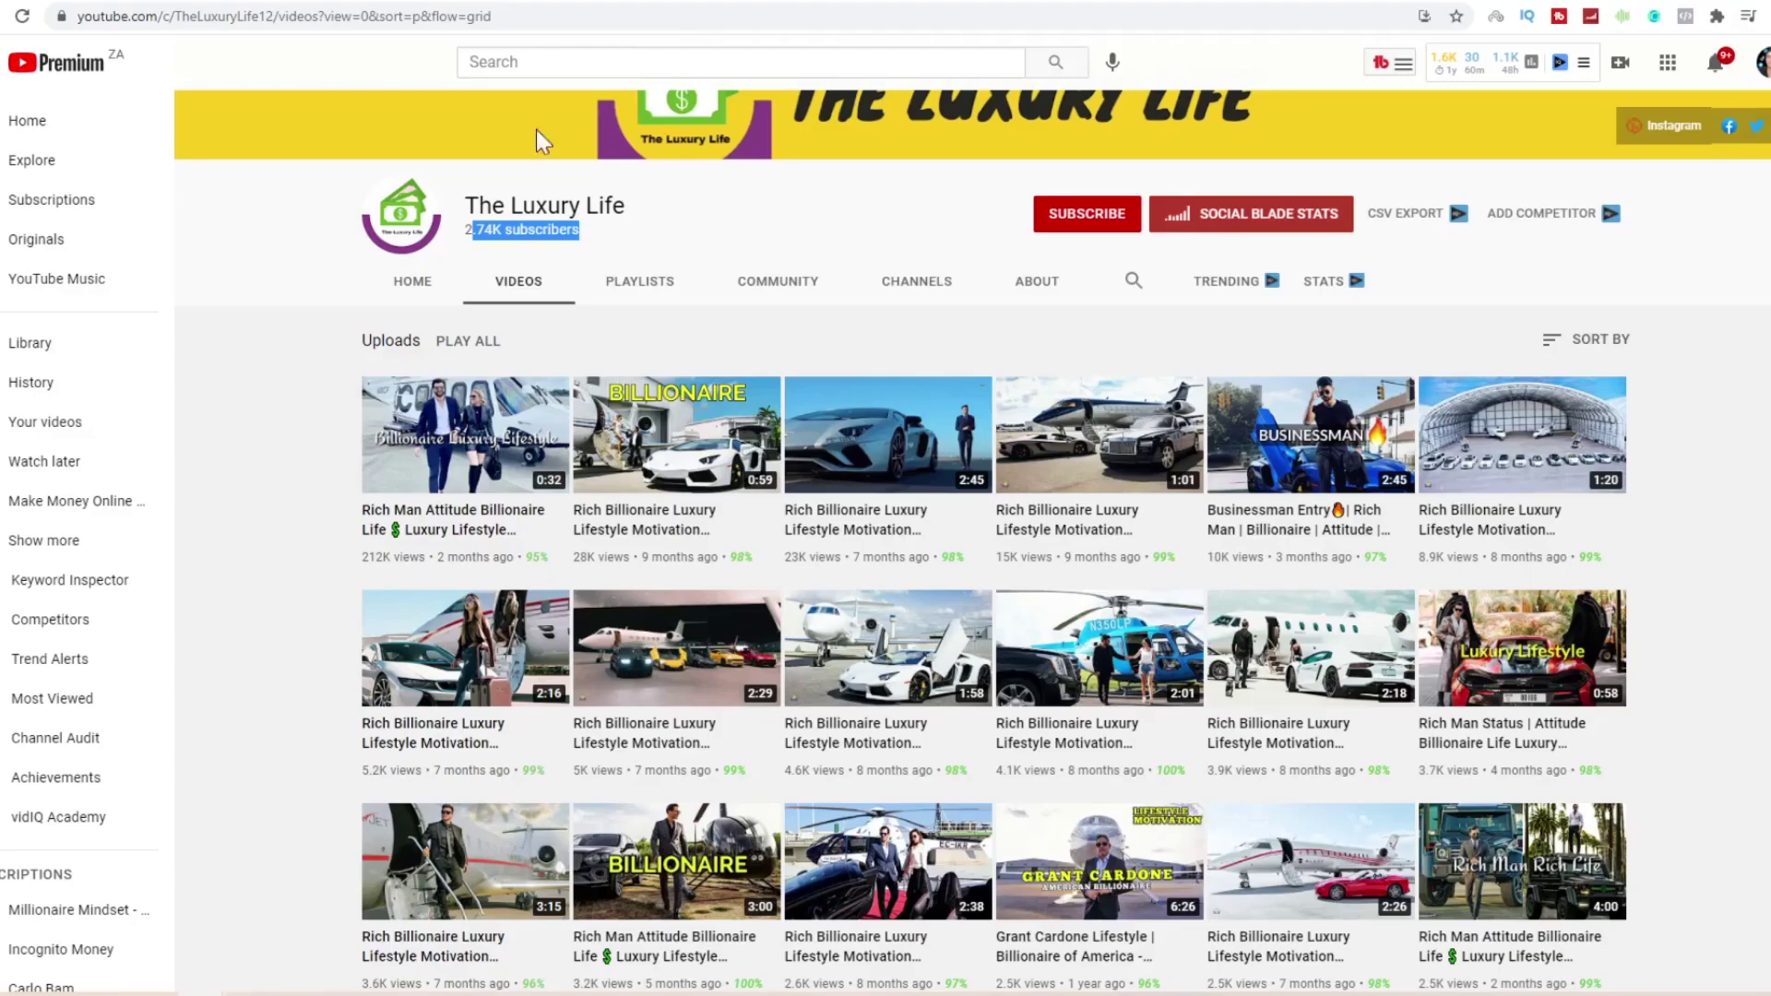
click(498, 4)
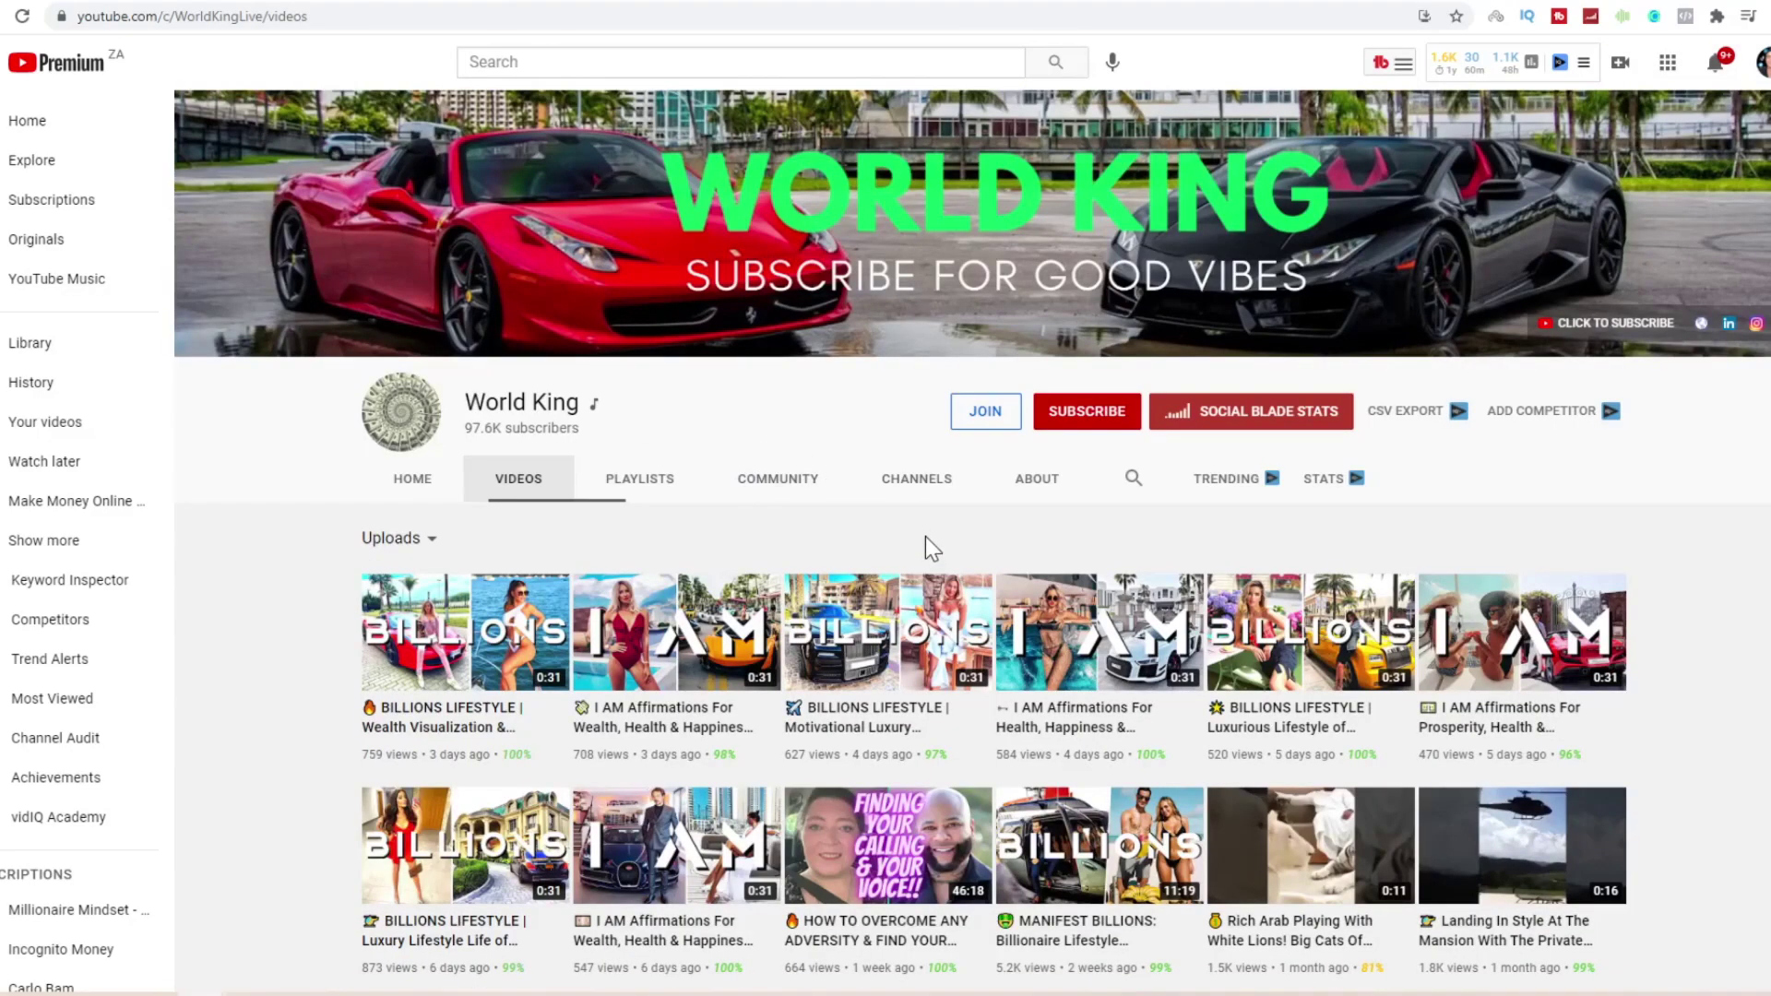
- Scroll World King's uploads, then go back to the BUILD MOTIVATION channel's videos
scroll(1227, 553, down, 3)
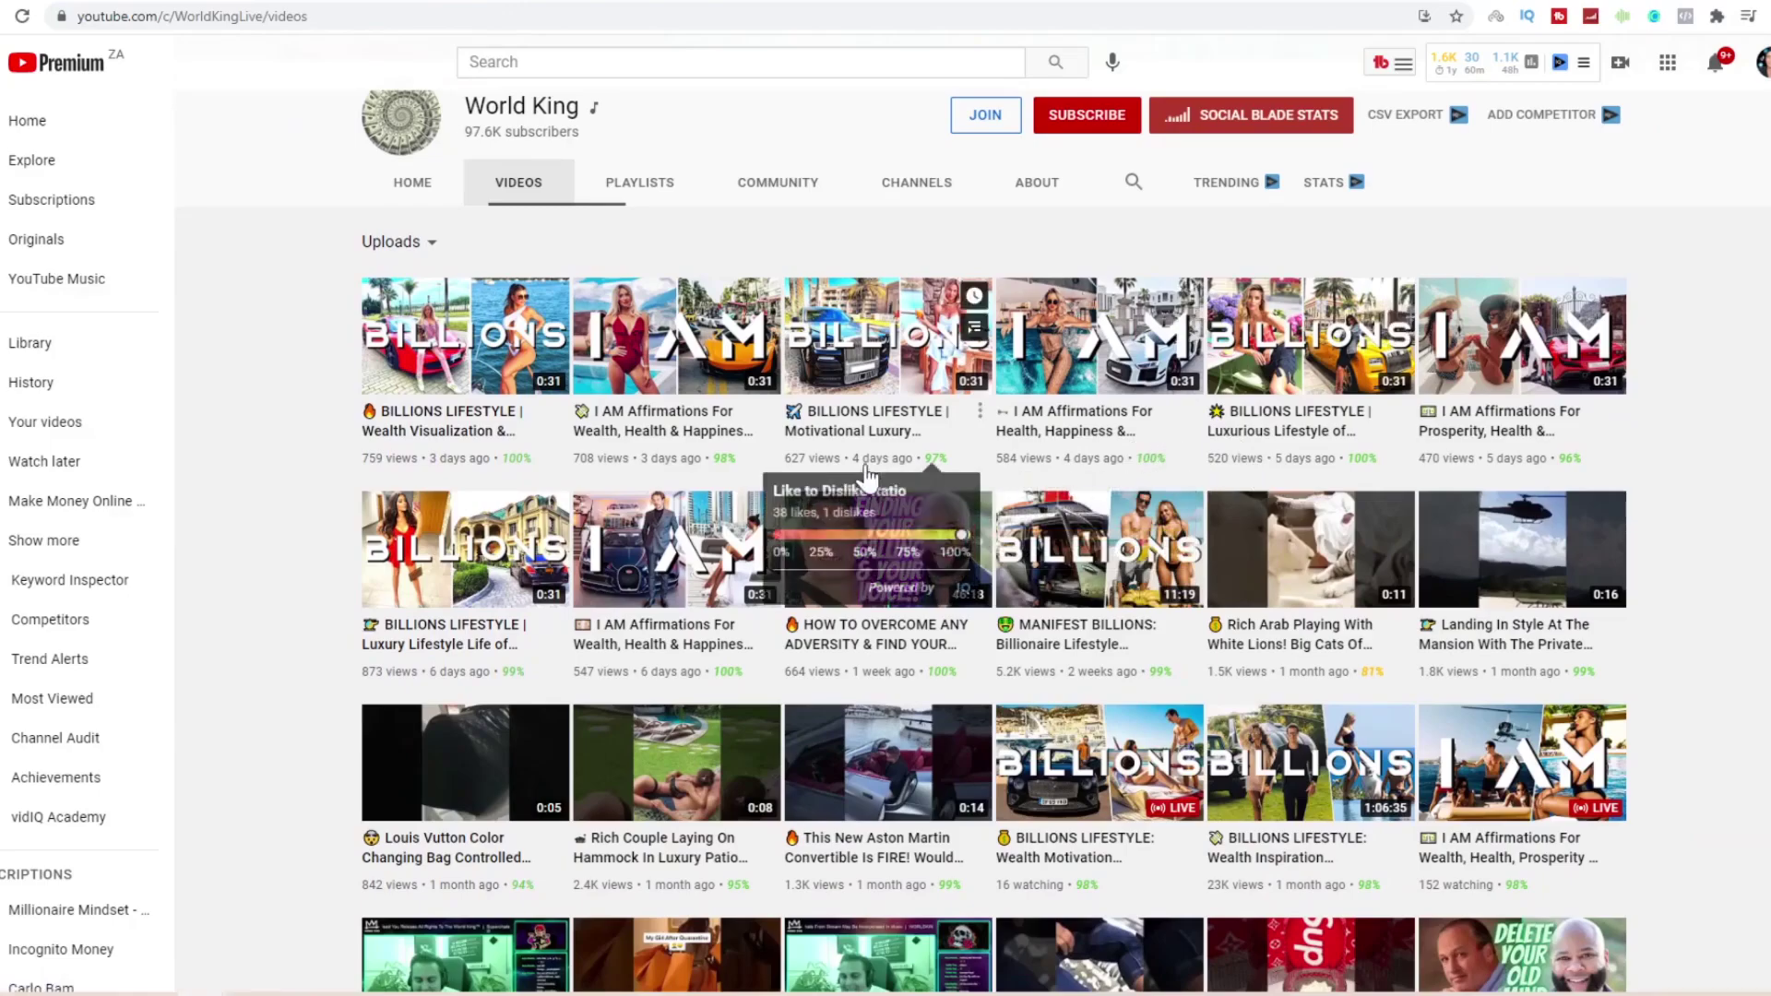
scroll(1005, 505, down, 2)
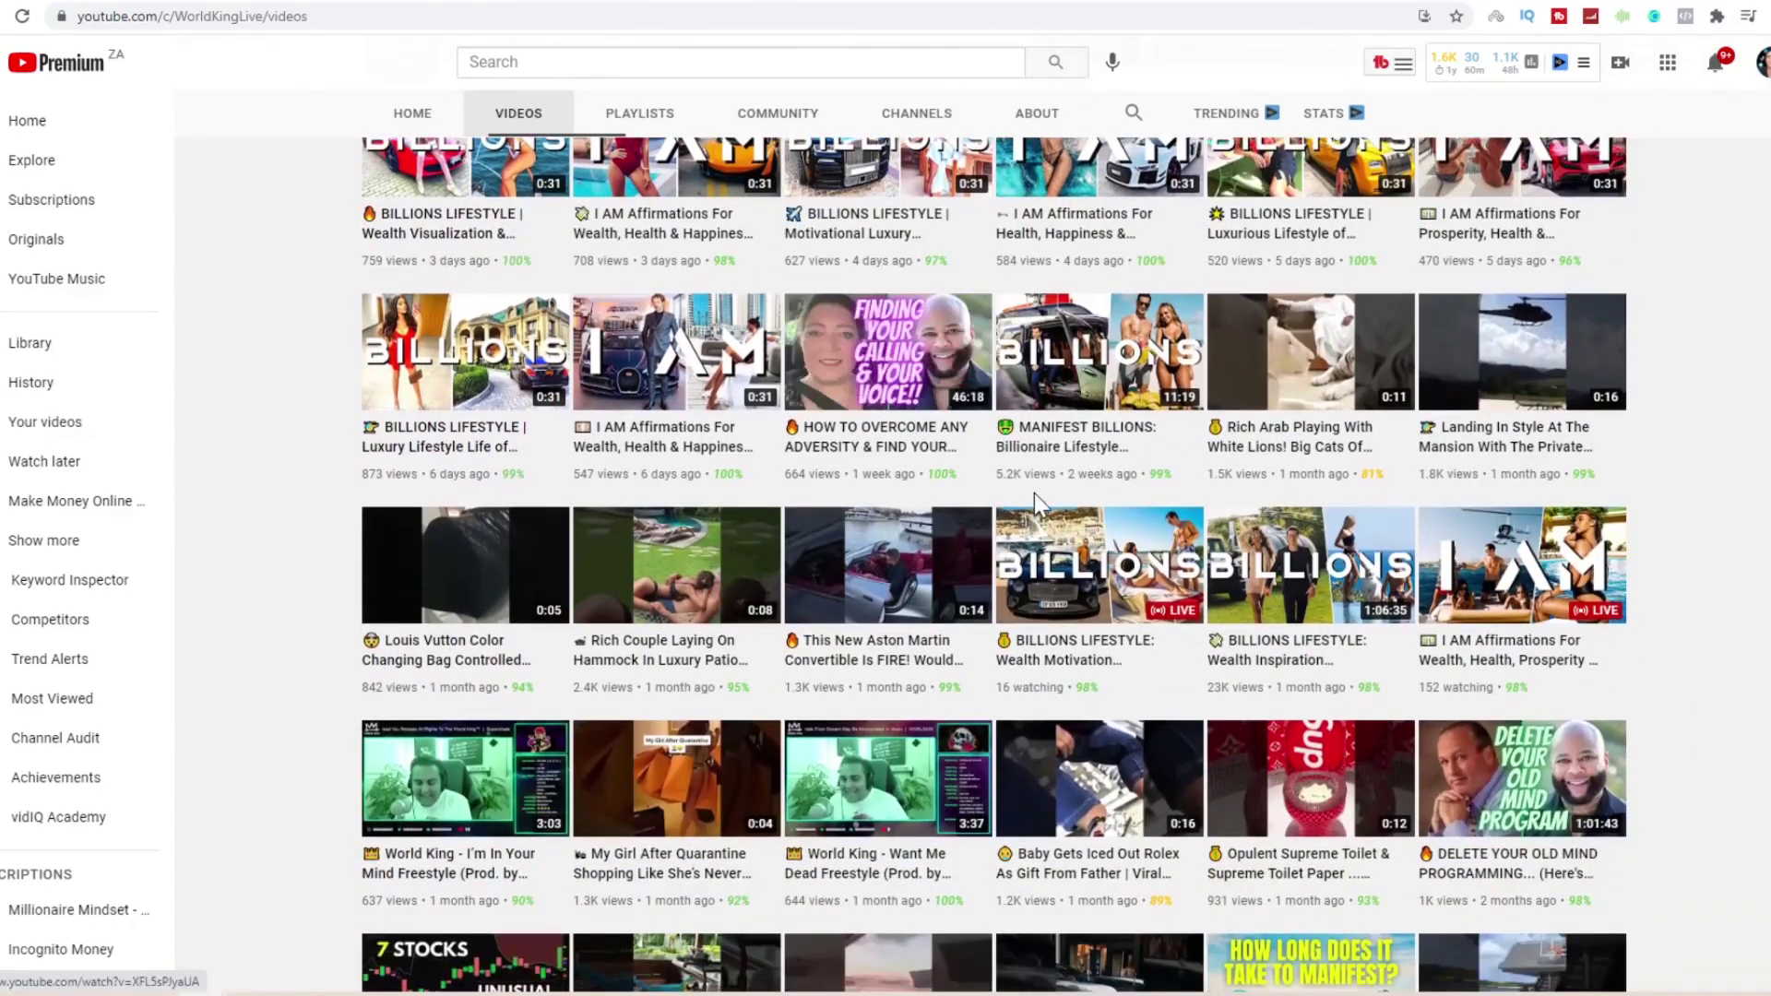
scroll(1740, 466, up, 4)
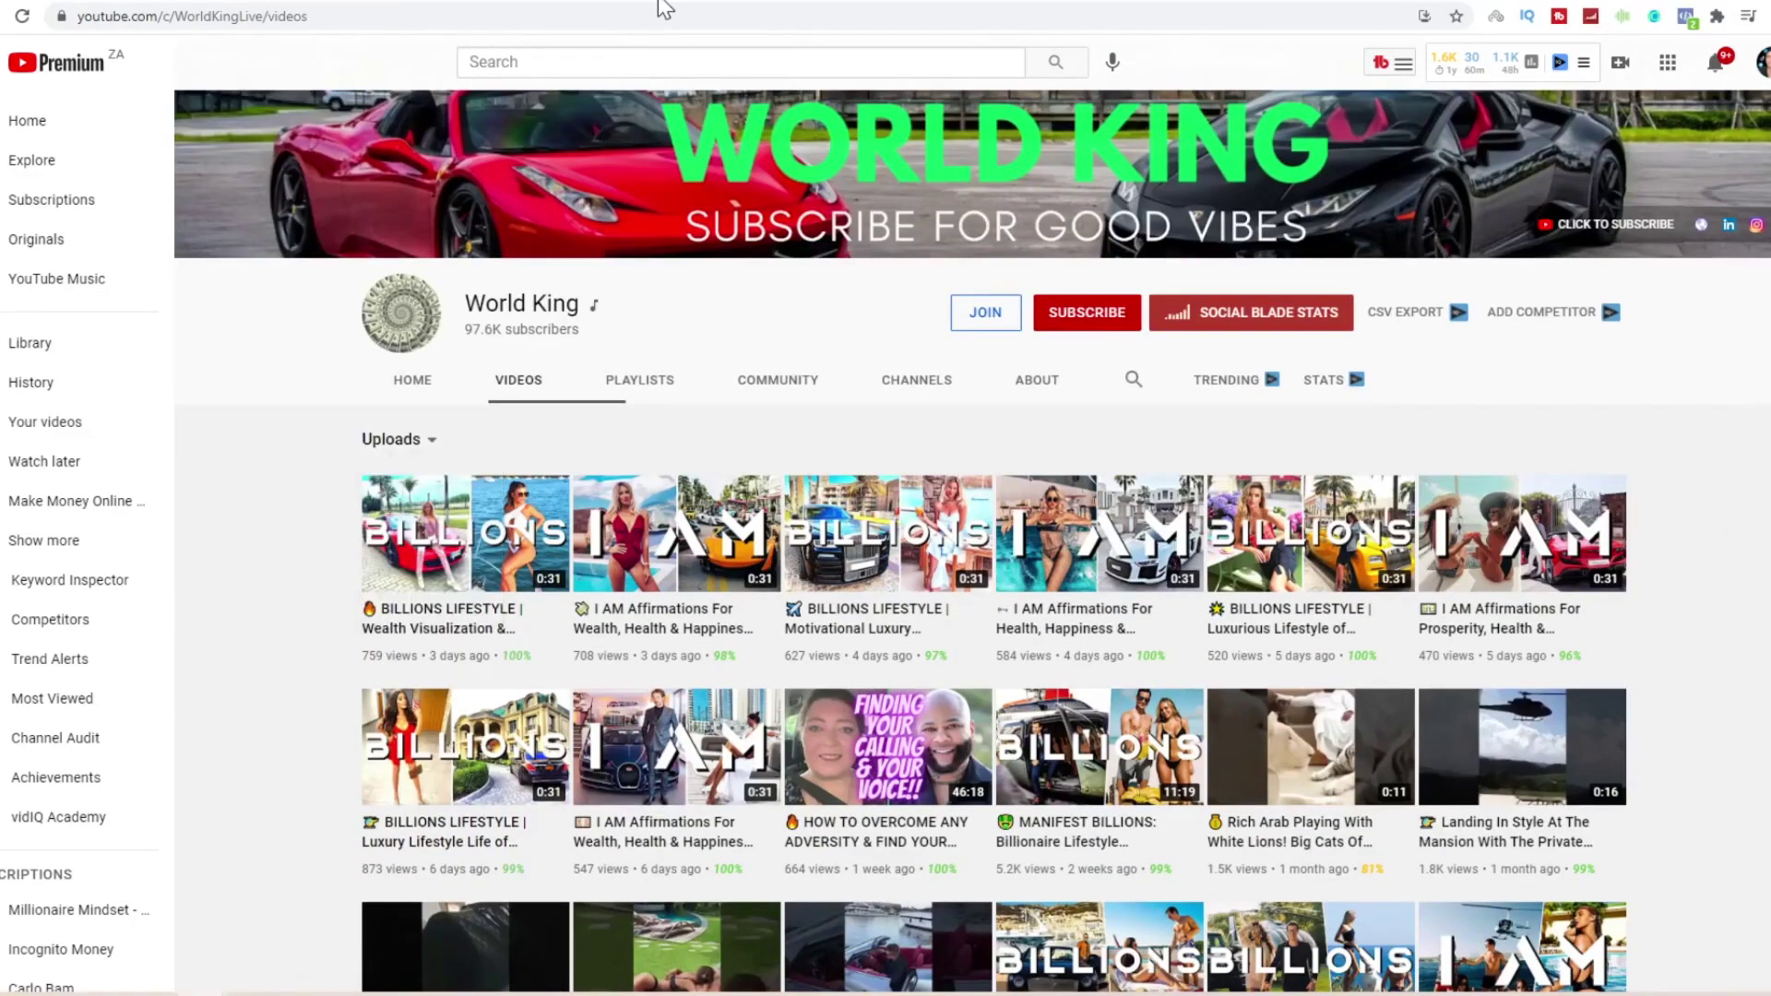
key(alt+Left)
scroll(590, 332, down, 1)
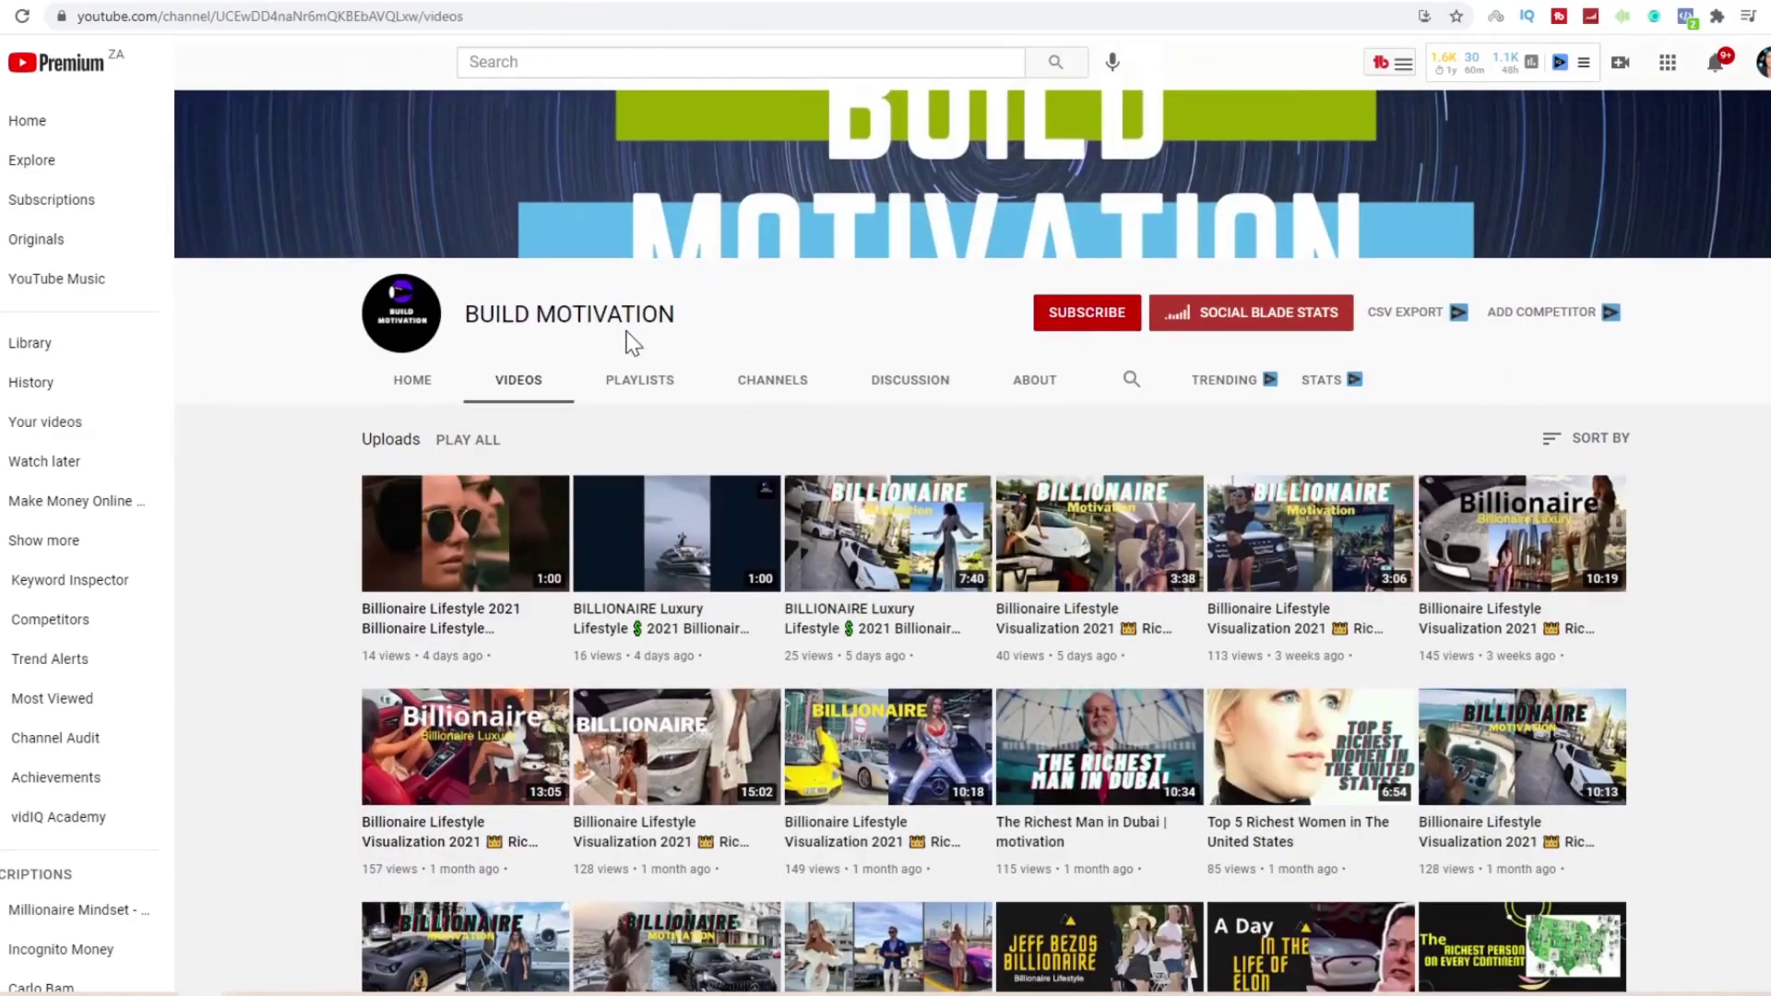
scroll(1173, 551, up, 1)
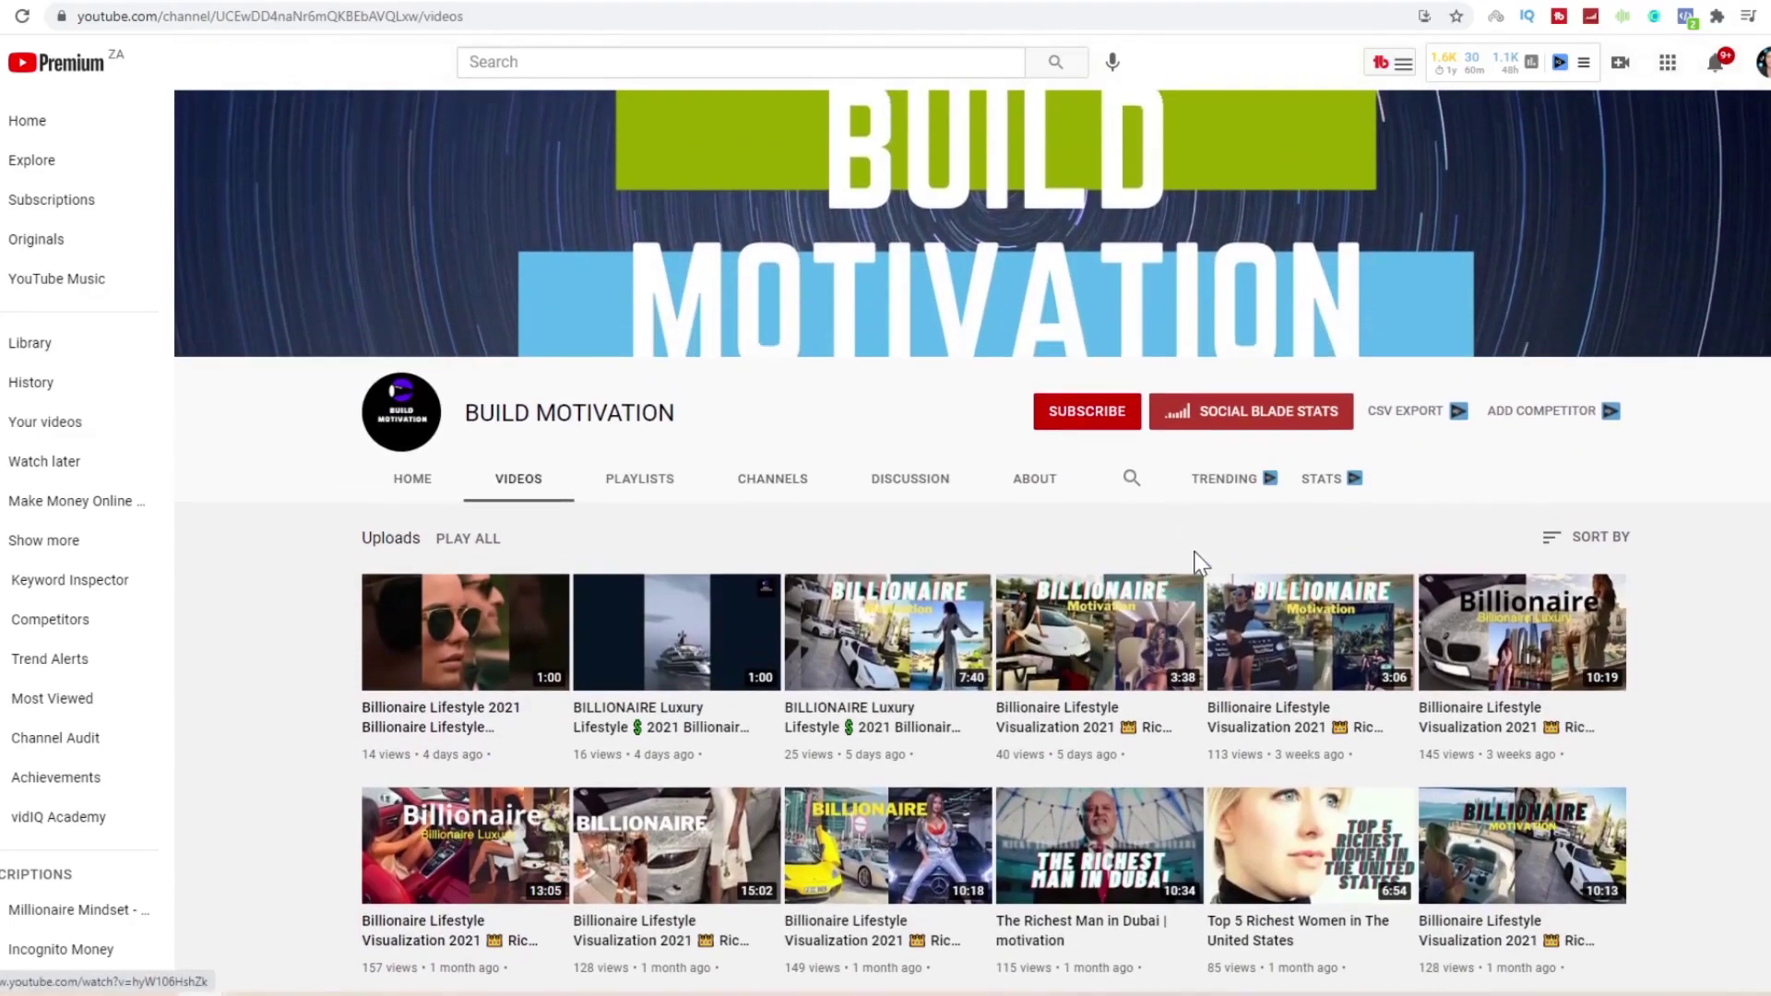
- Scroll through BUILD MOTIVATION's uploads and sort them by Most popular
scroll(1199, 535, down, 2)
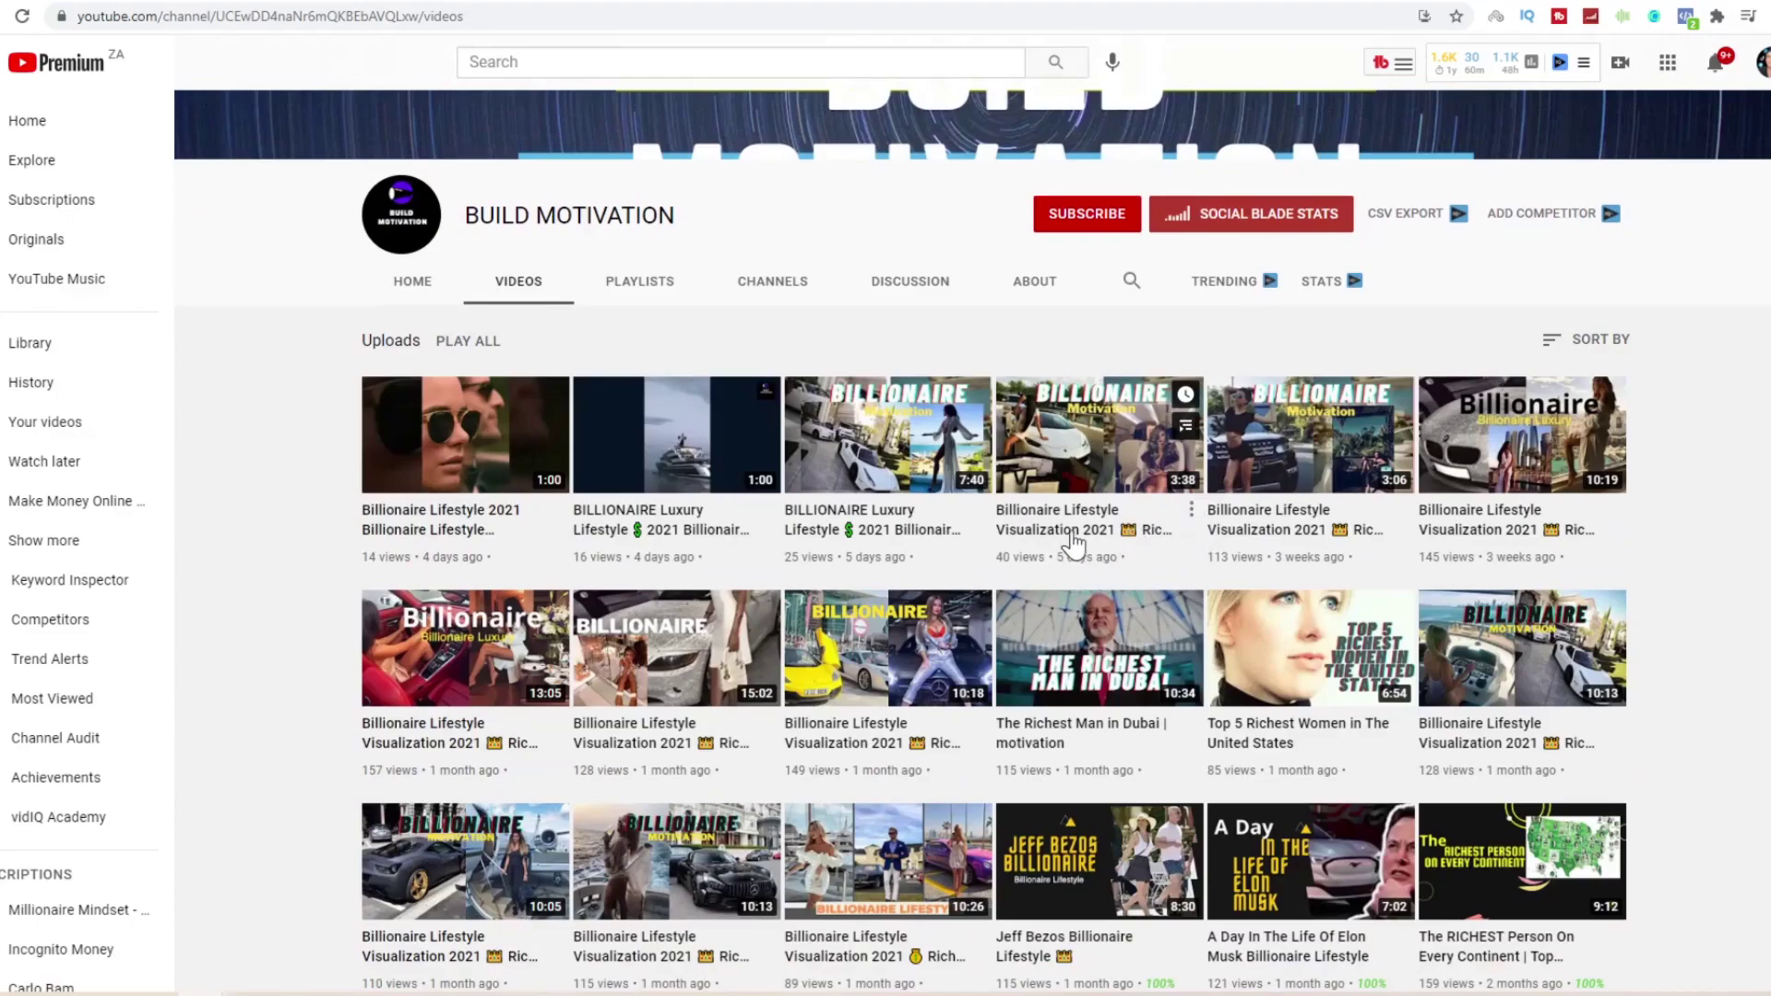
scroll(1289, 694, down, 1)
scroll(1289, 693, down, 3)
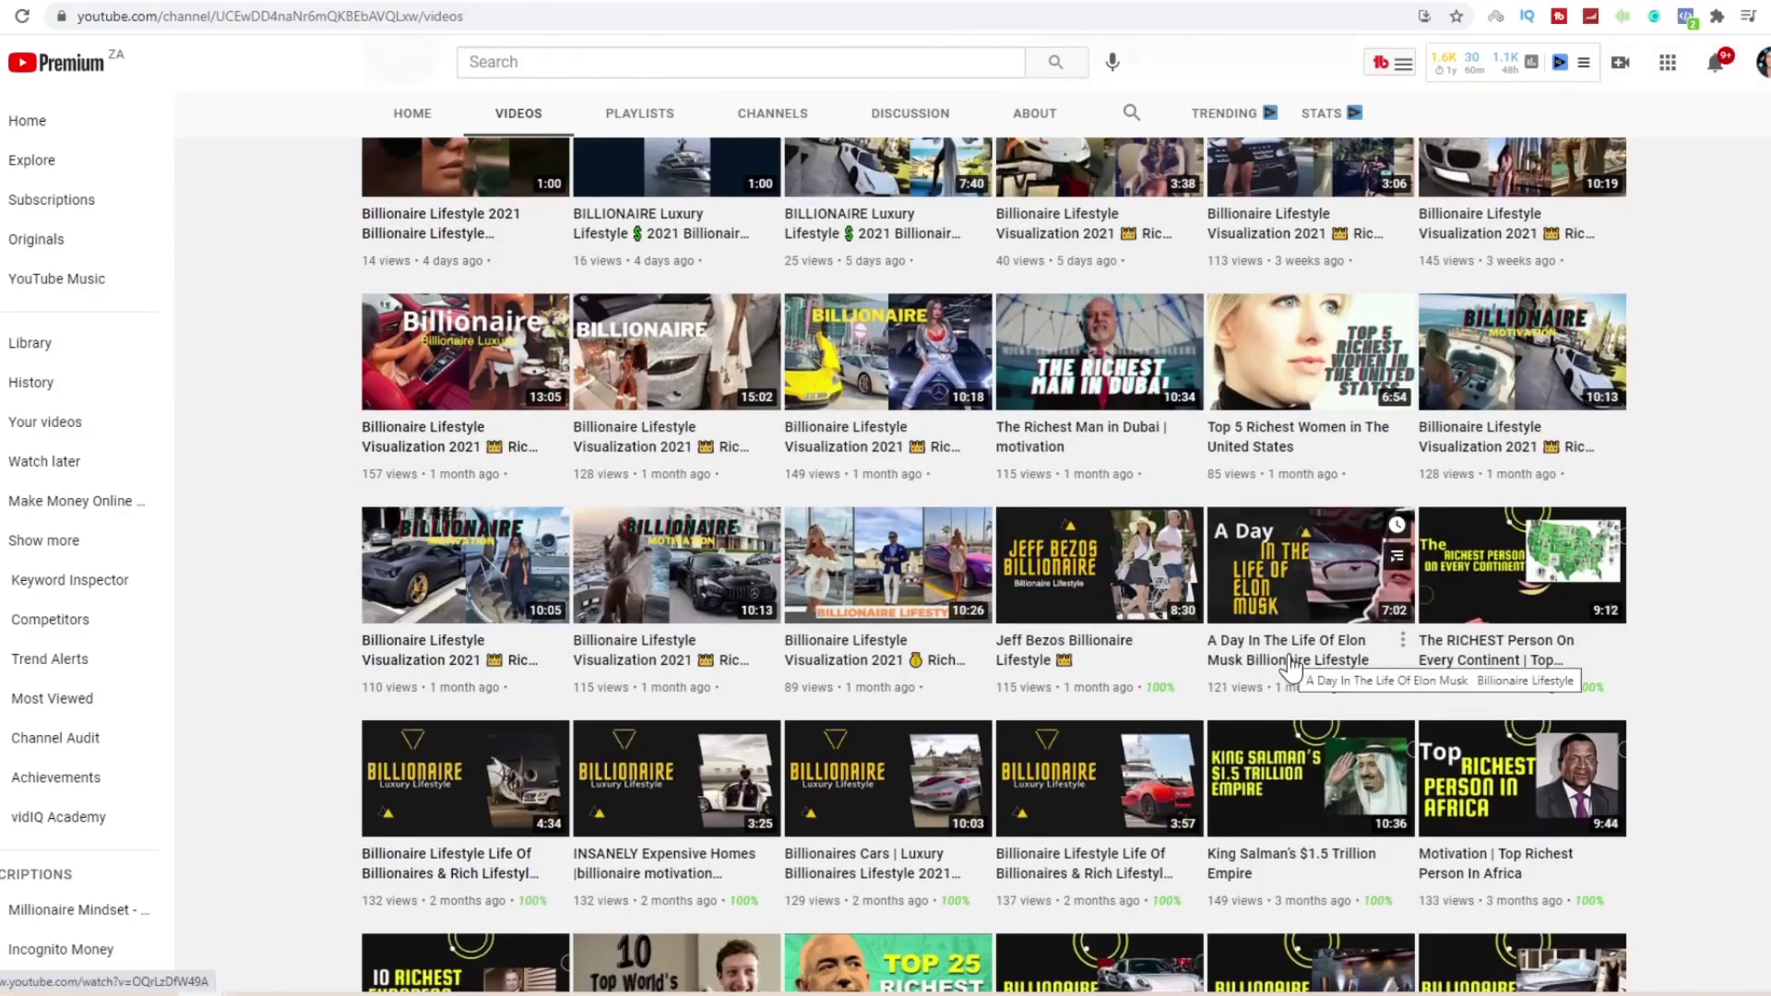
scroll(1281, 708, down, 4)
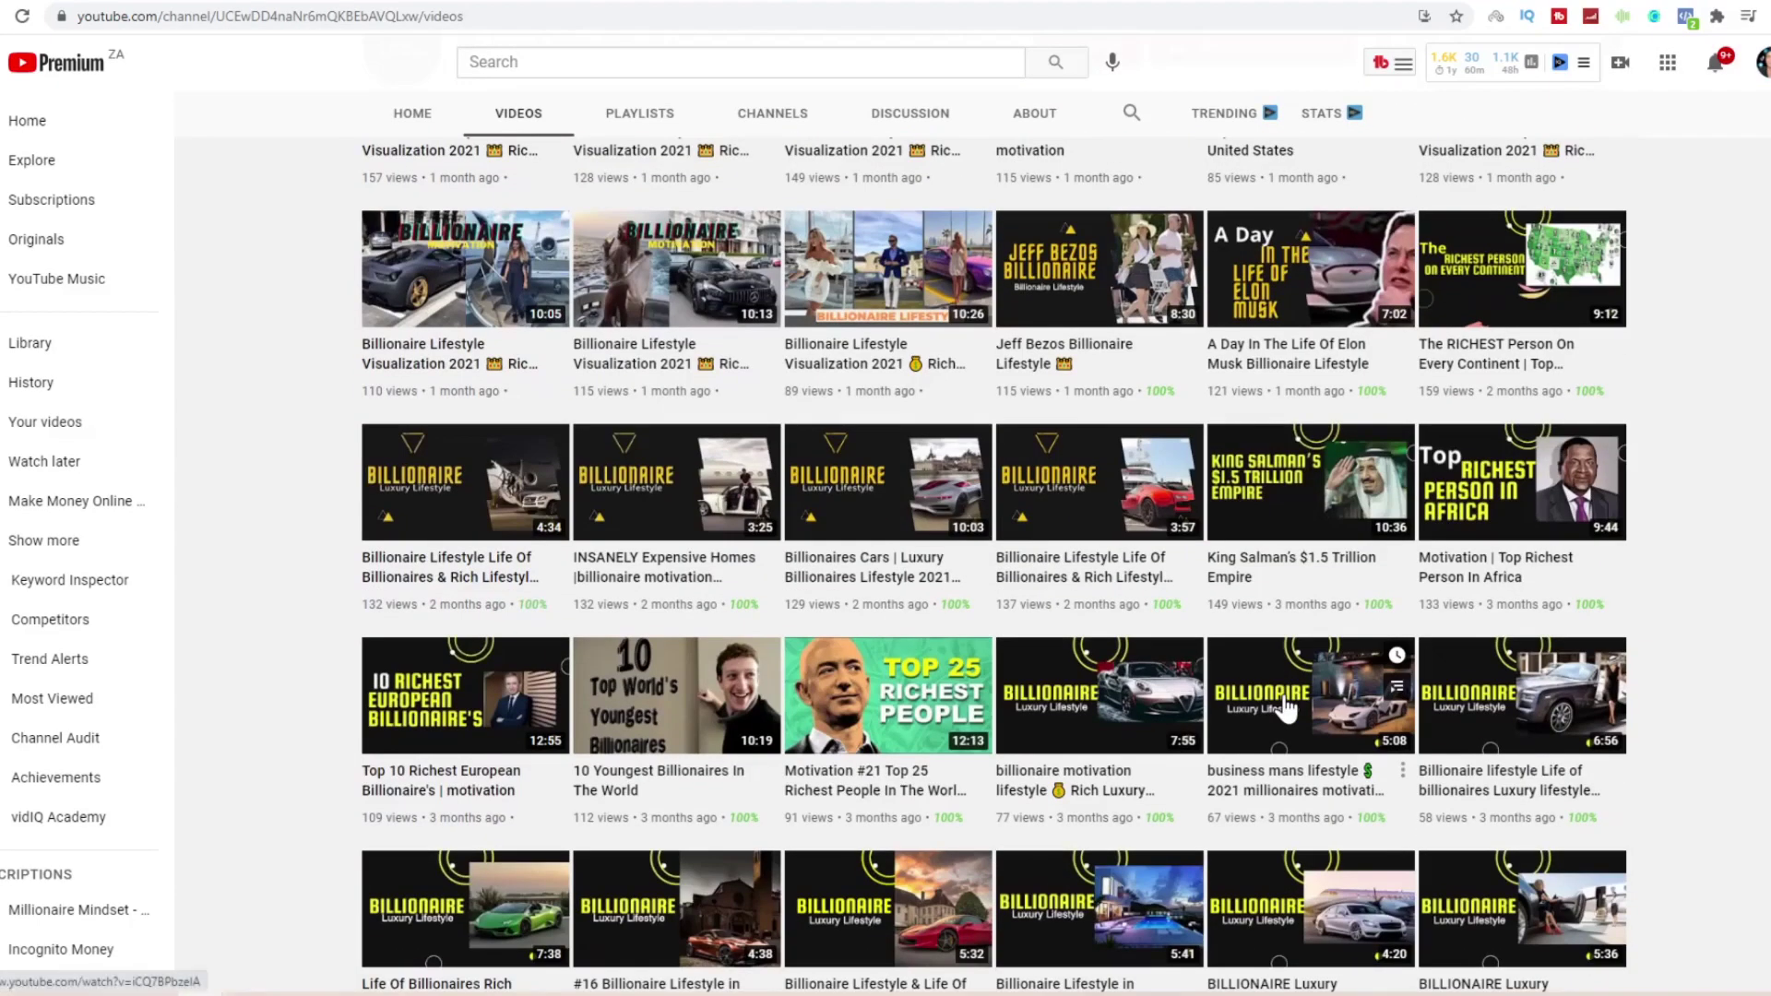
scroll(1291, 682, down, 4)
scroll(1298, 644, up, 3)
scroll(1295, 643, up, 10)
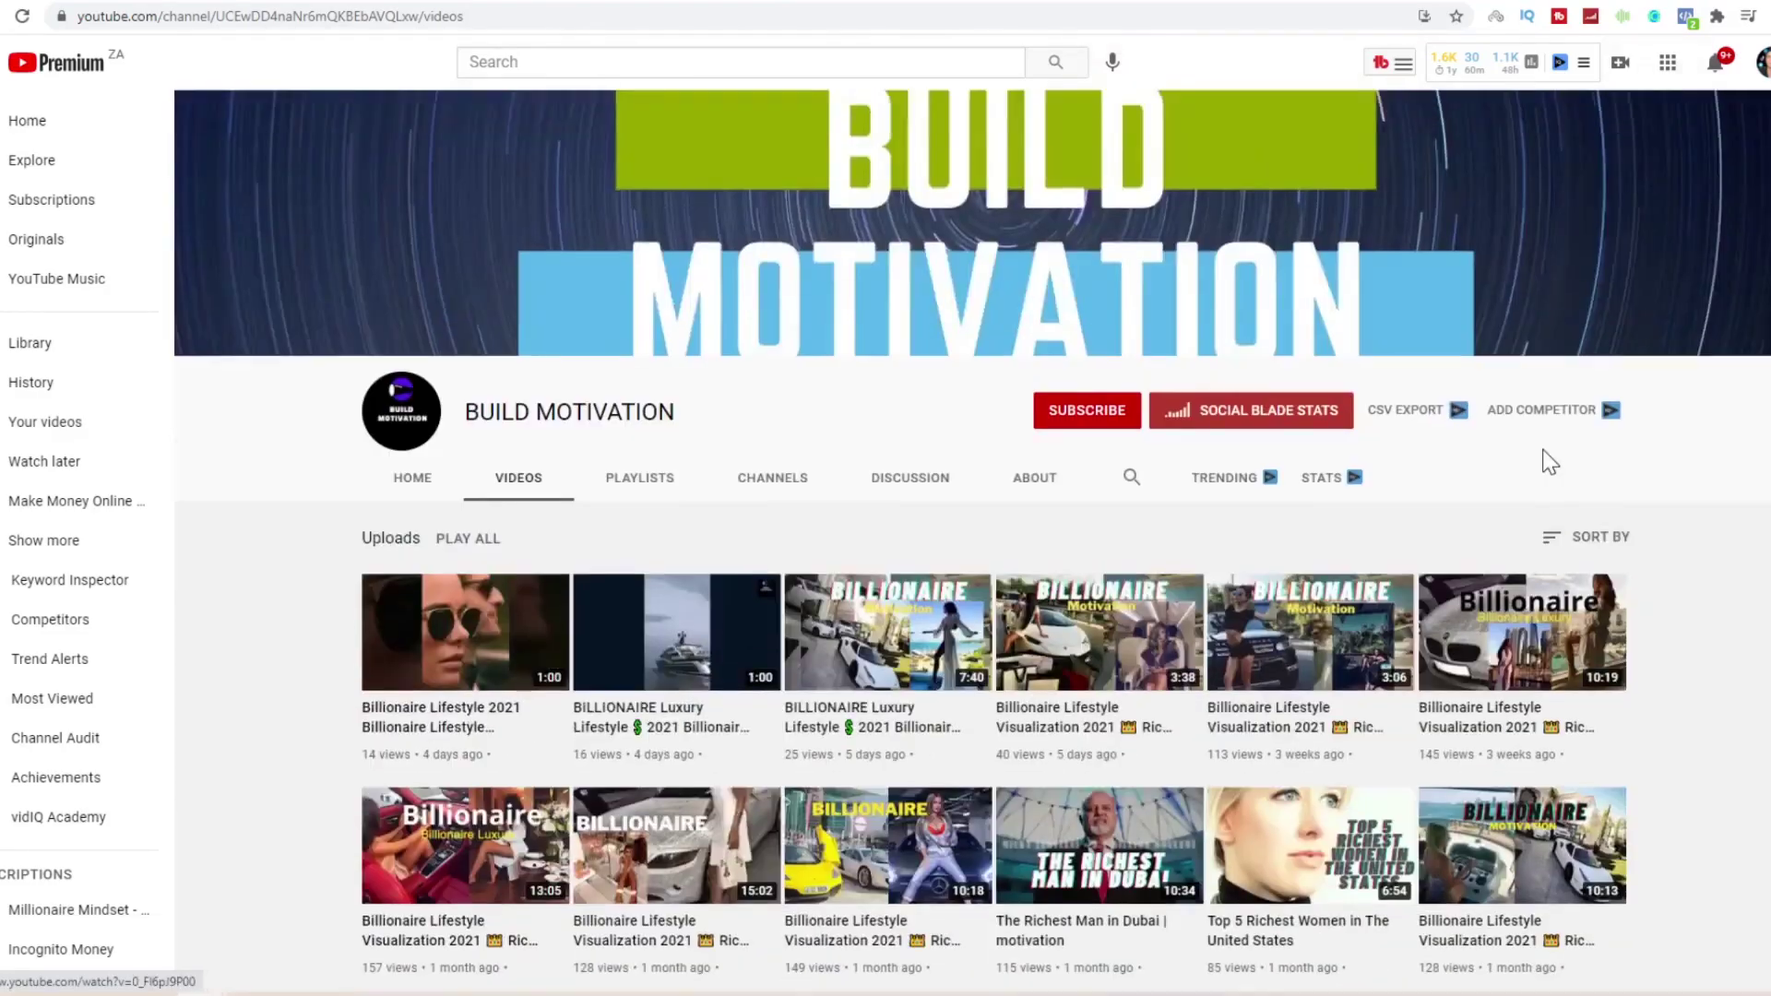
click(1584, 537)
click(1524, 591)
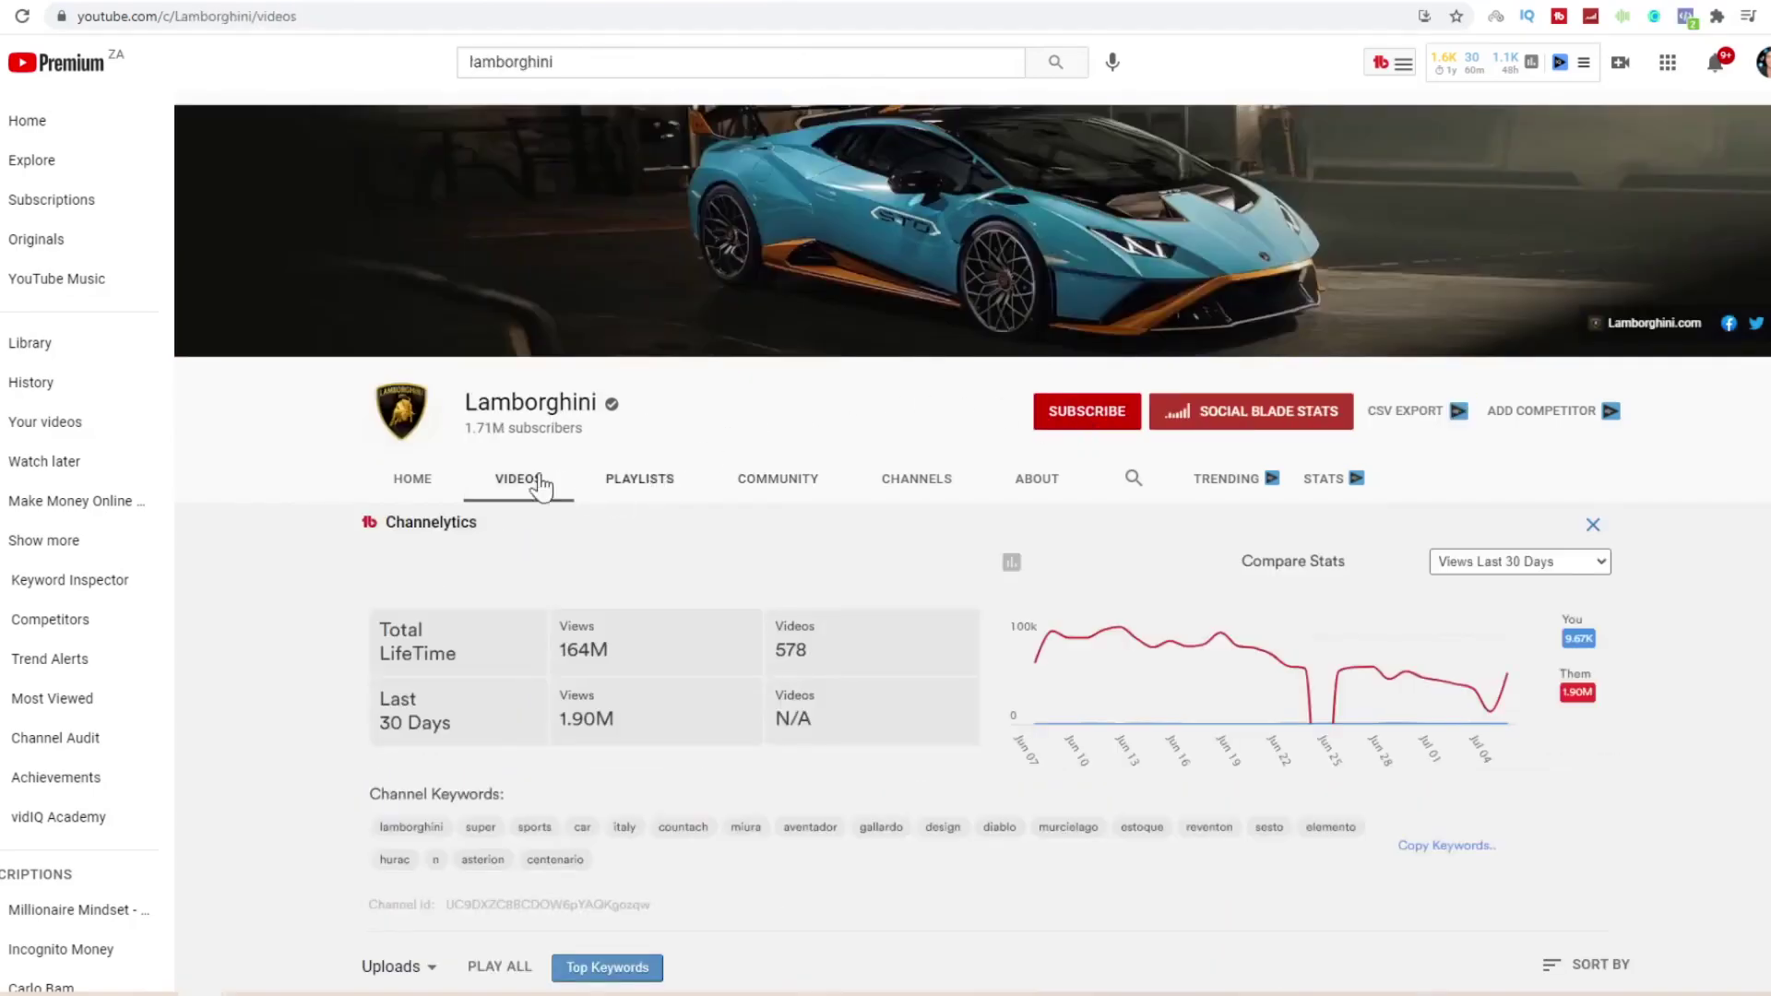
- Open and pause the Rolls-Royce video 'Inside the New World of Luxury'
scroll(526, 478, down, 7)
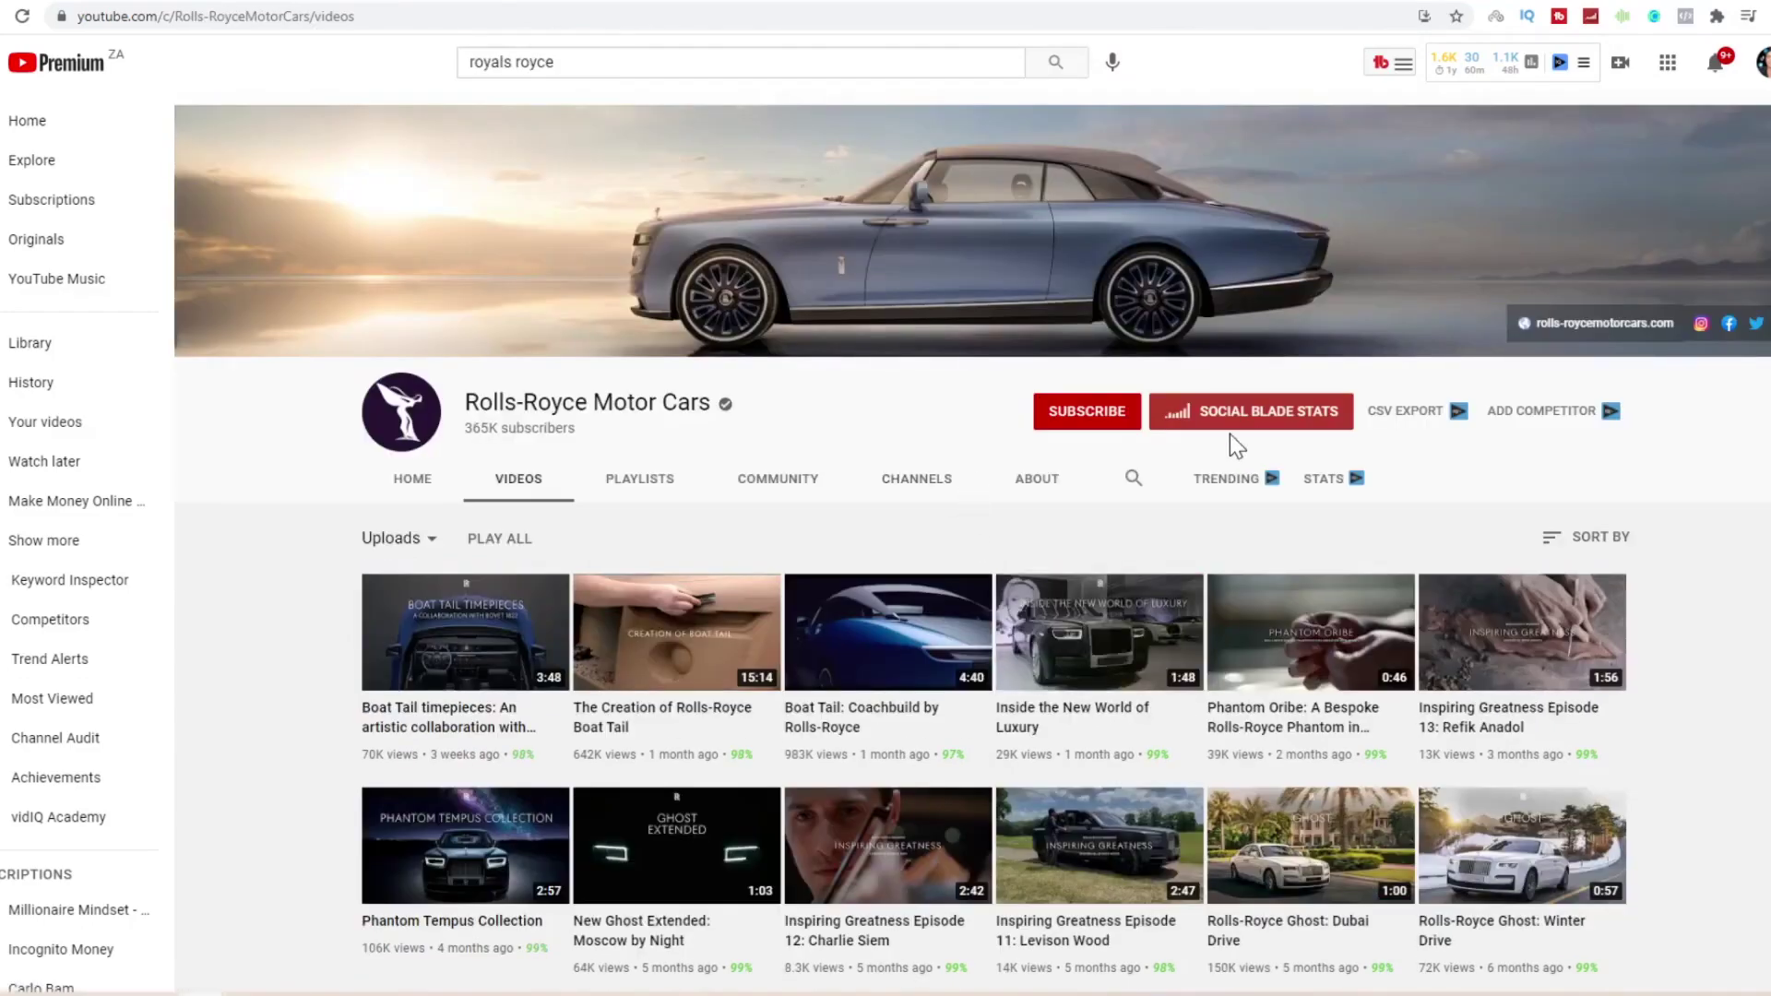
mouse_move(1059, 719)
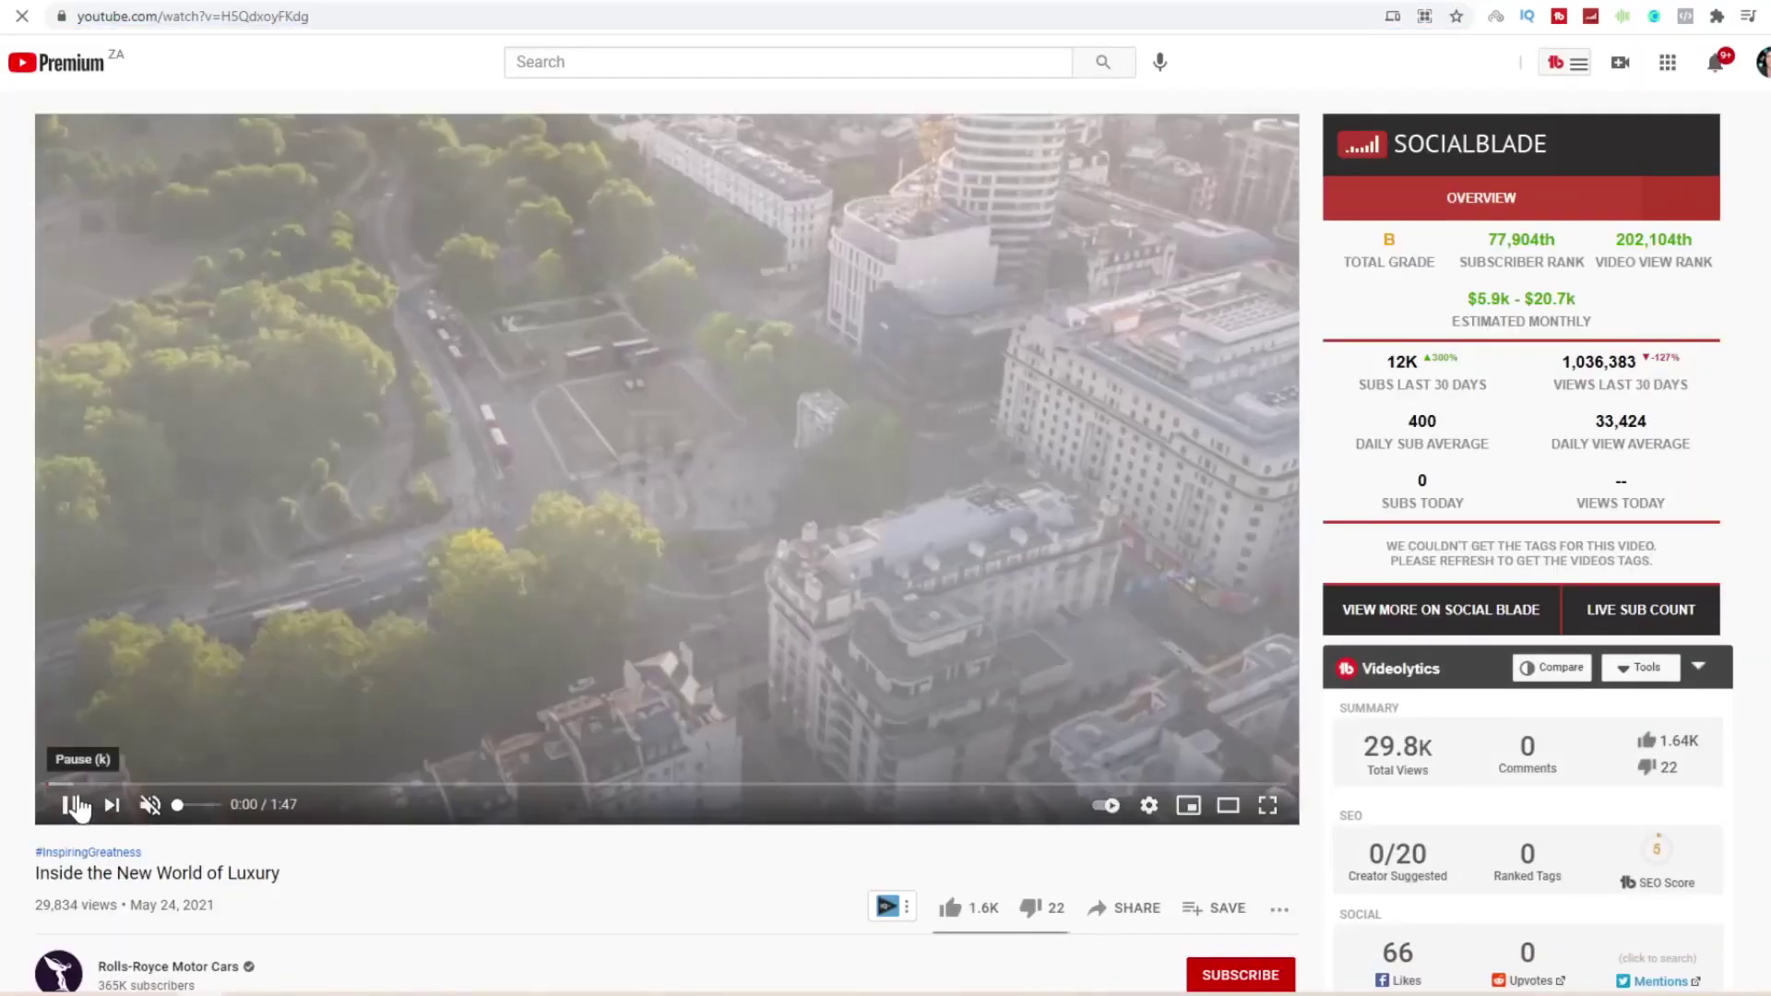
click(399, 662)
- Copy the video's web address and open a new blank browser tab
right_click(268, 16)
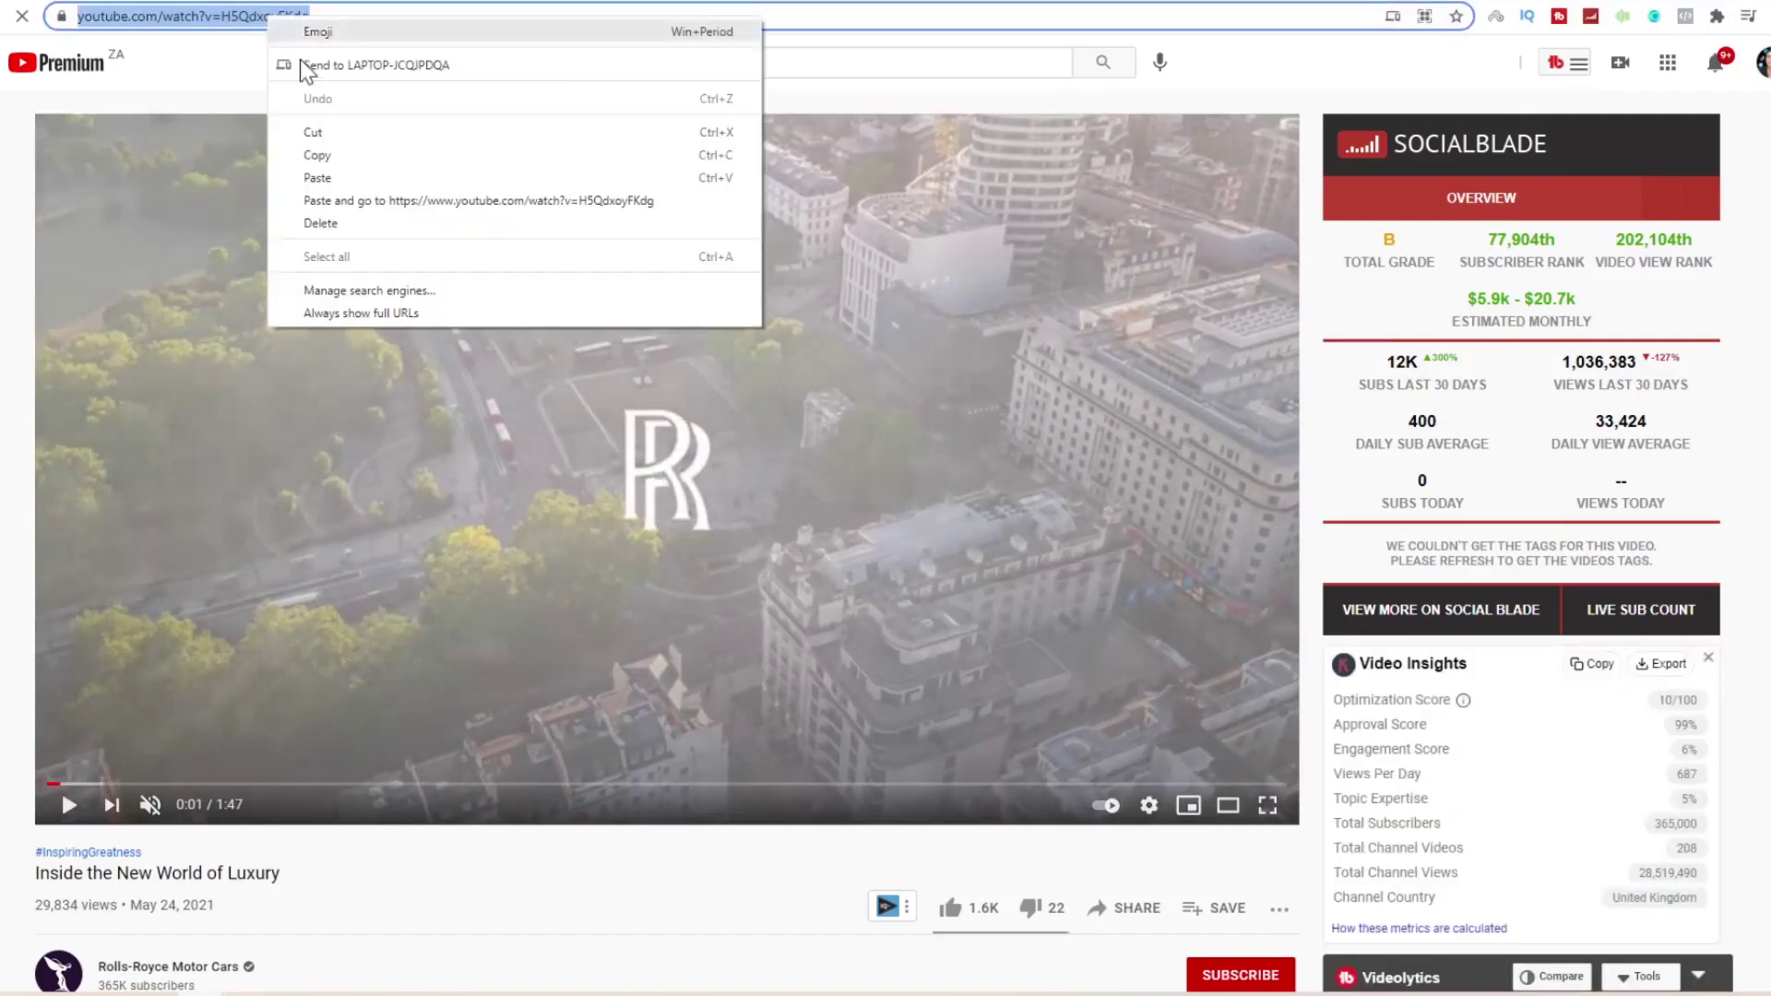
click(316, 155)
click(1602, 2)
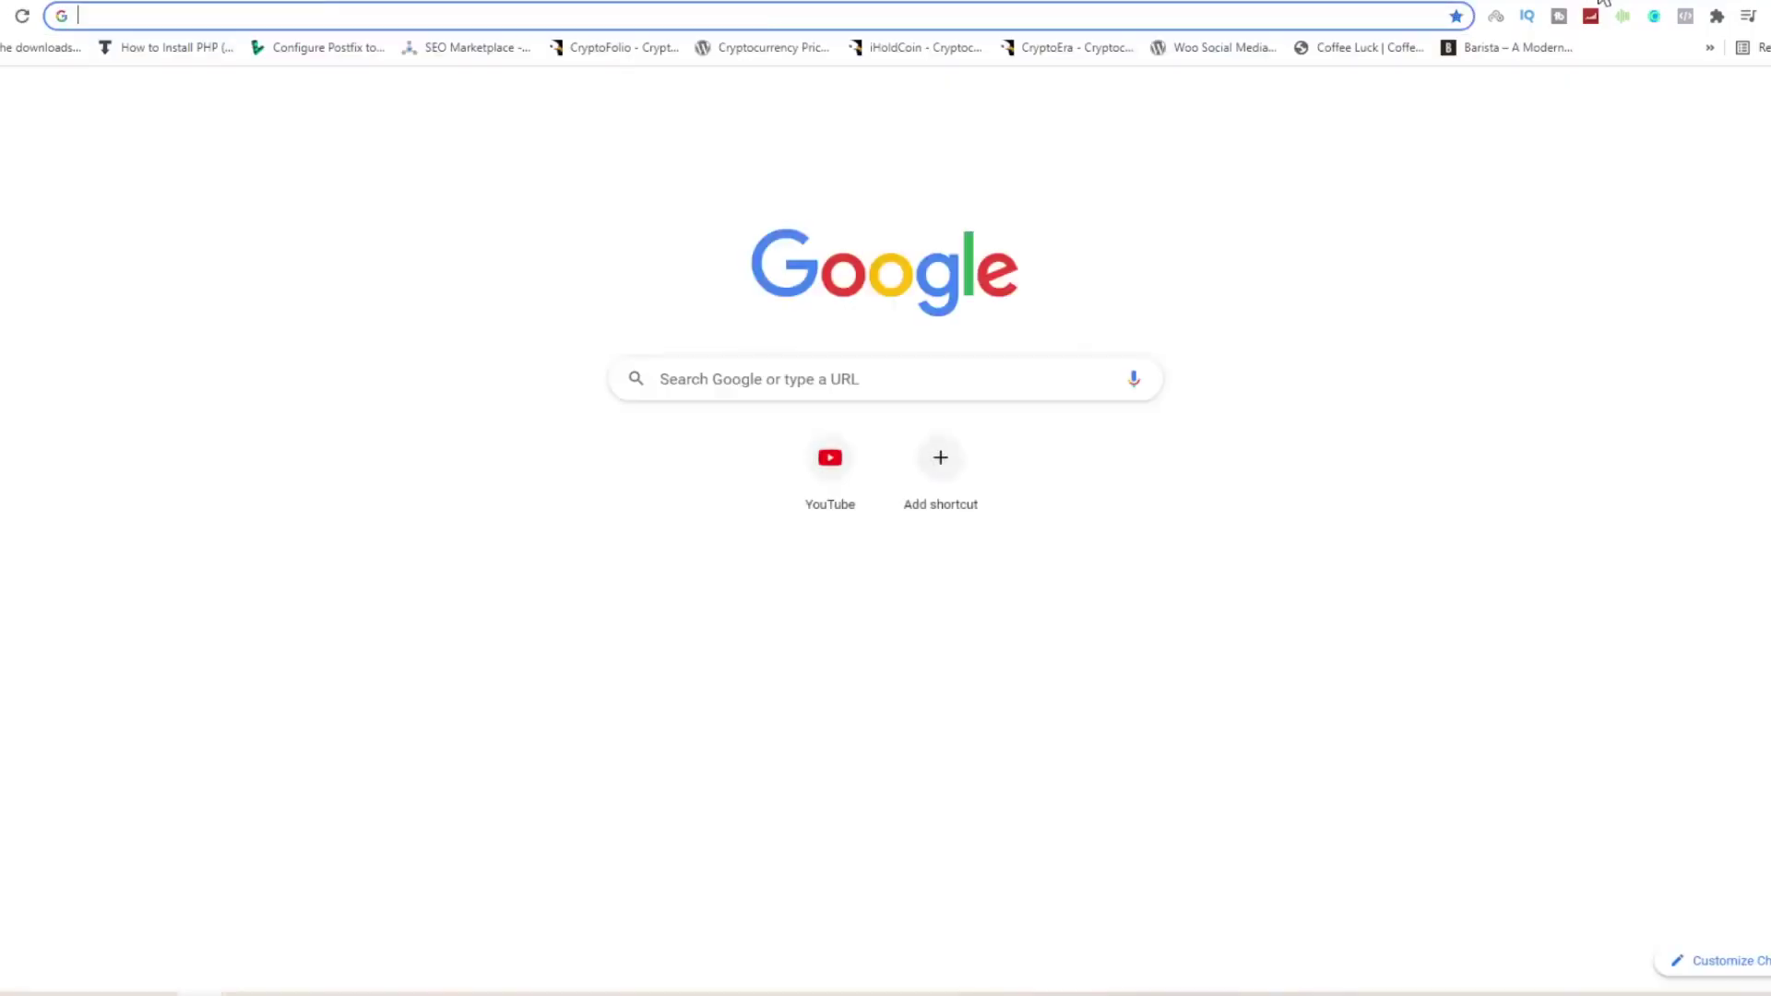
- Load y2mate.com, paste the Rolls-Royce video link, and download it as 1080p MP4
text(y2mate)
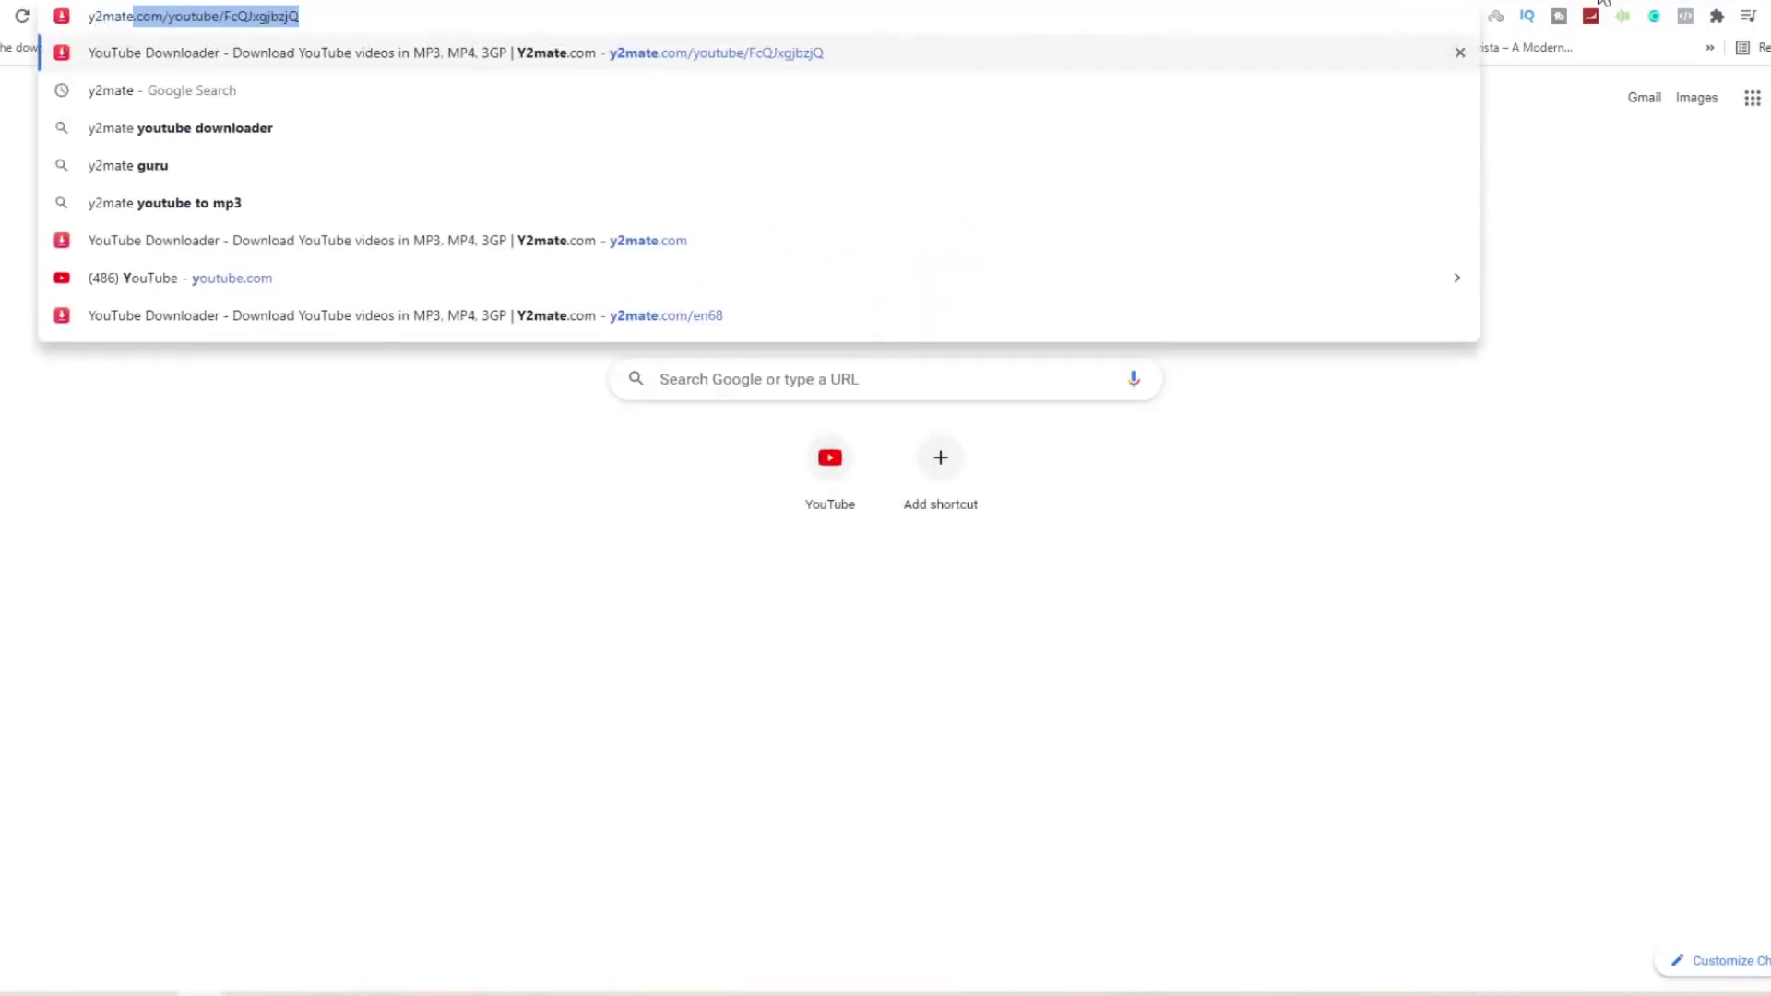
text(.com)
key(Delete)
key(Return)
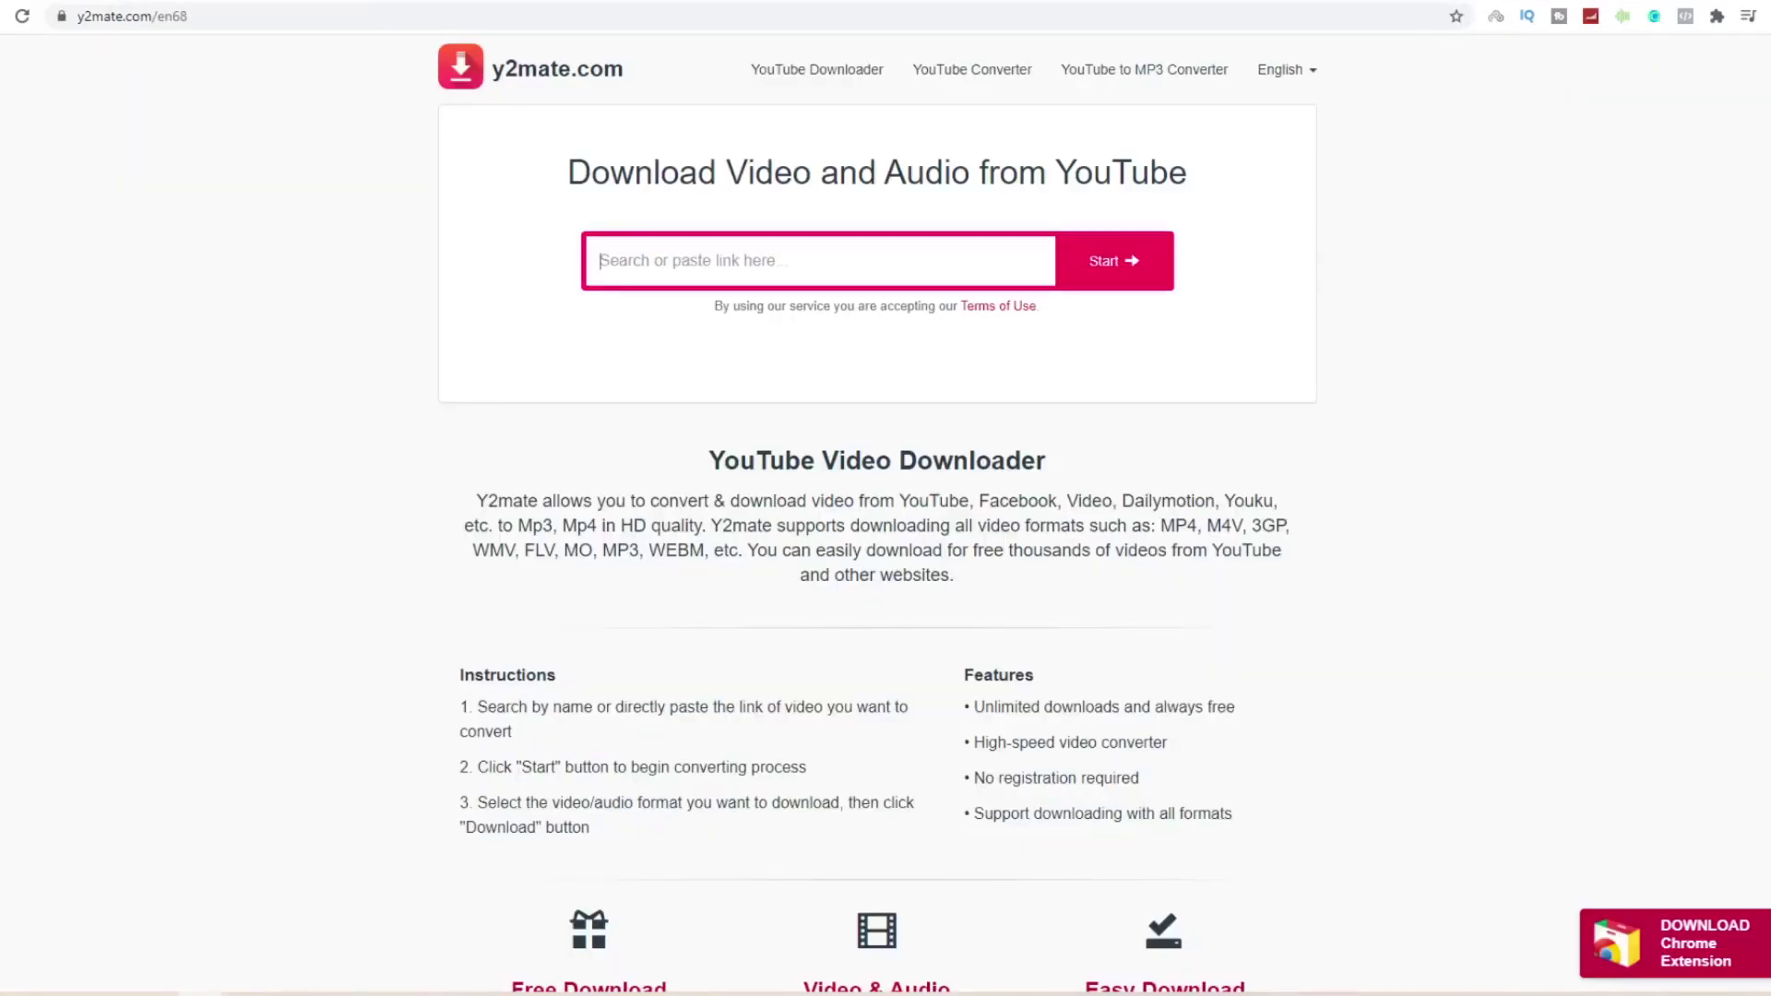
key(ctrl+v)
click(1191, 498)
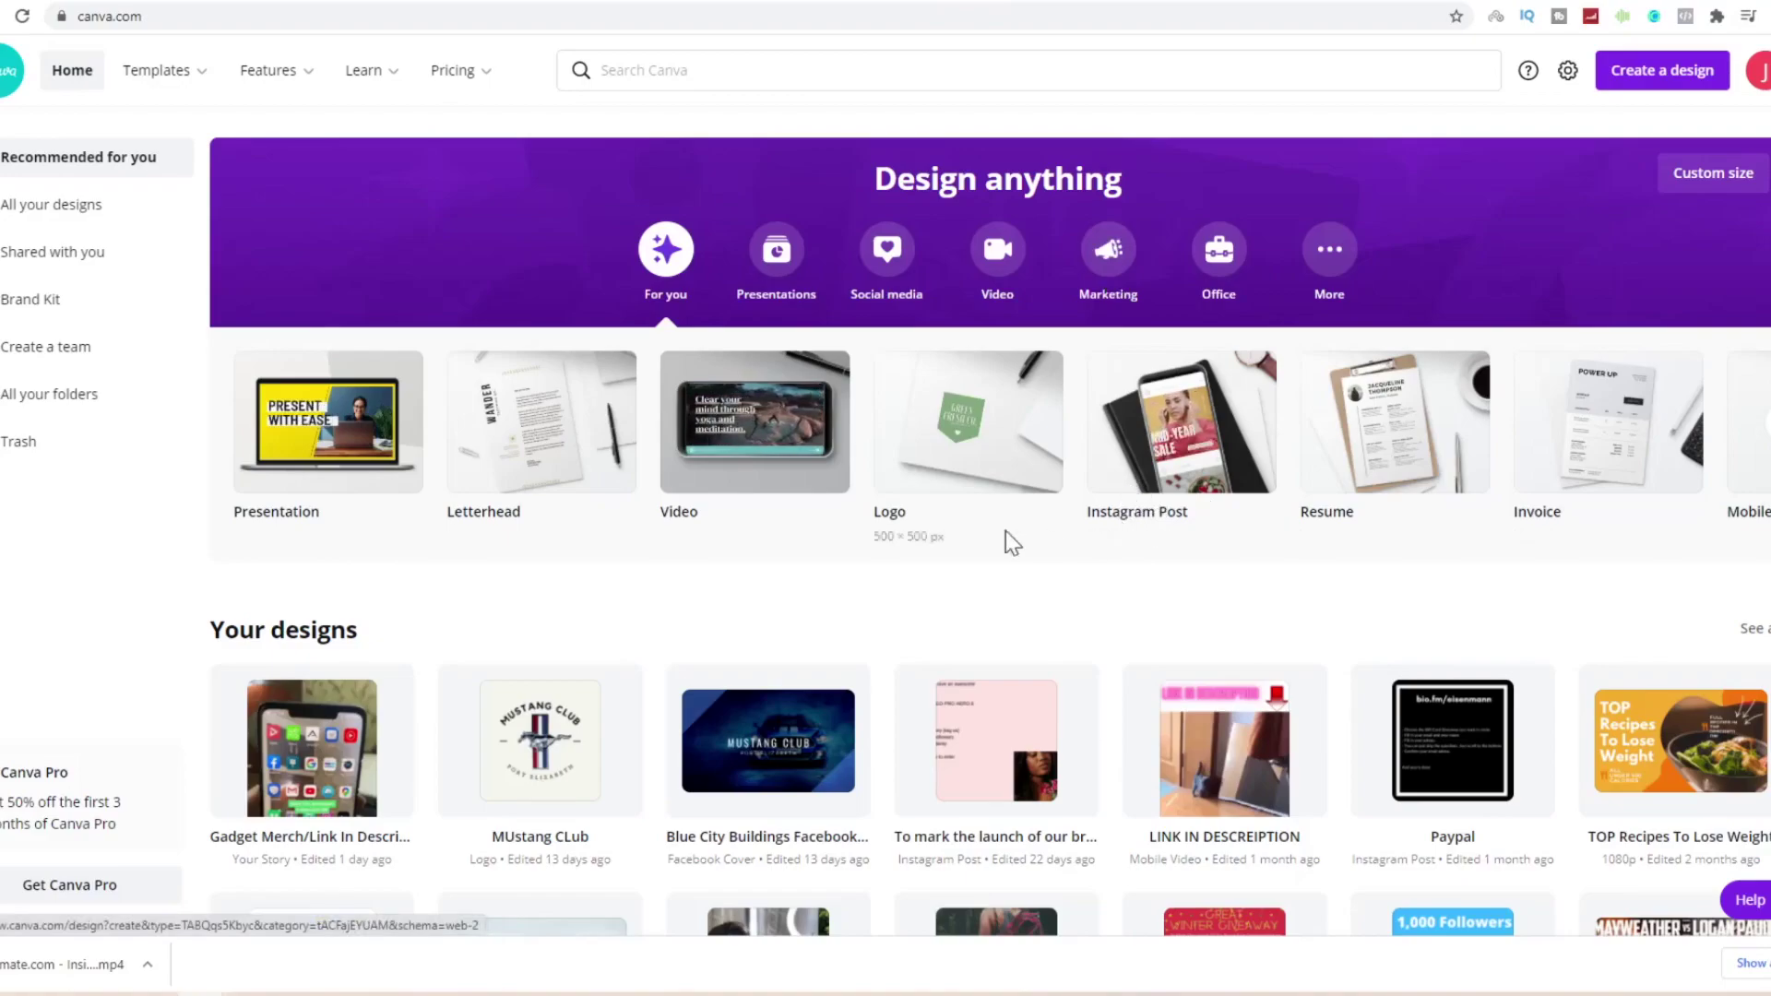
- Search Canva for 'instagram story' templates and create a blank Instagram Story design
click(719, 70)
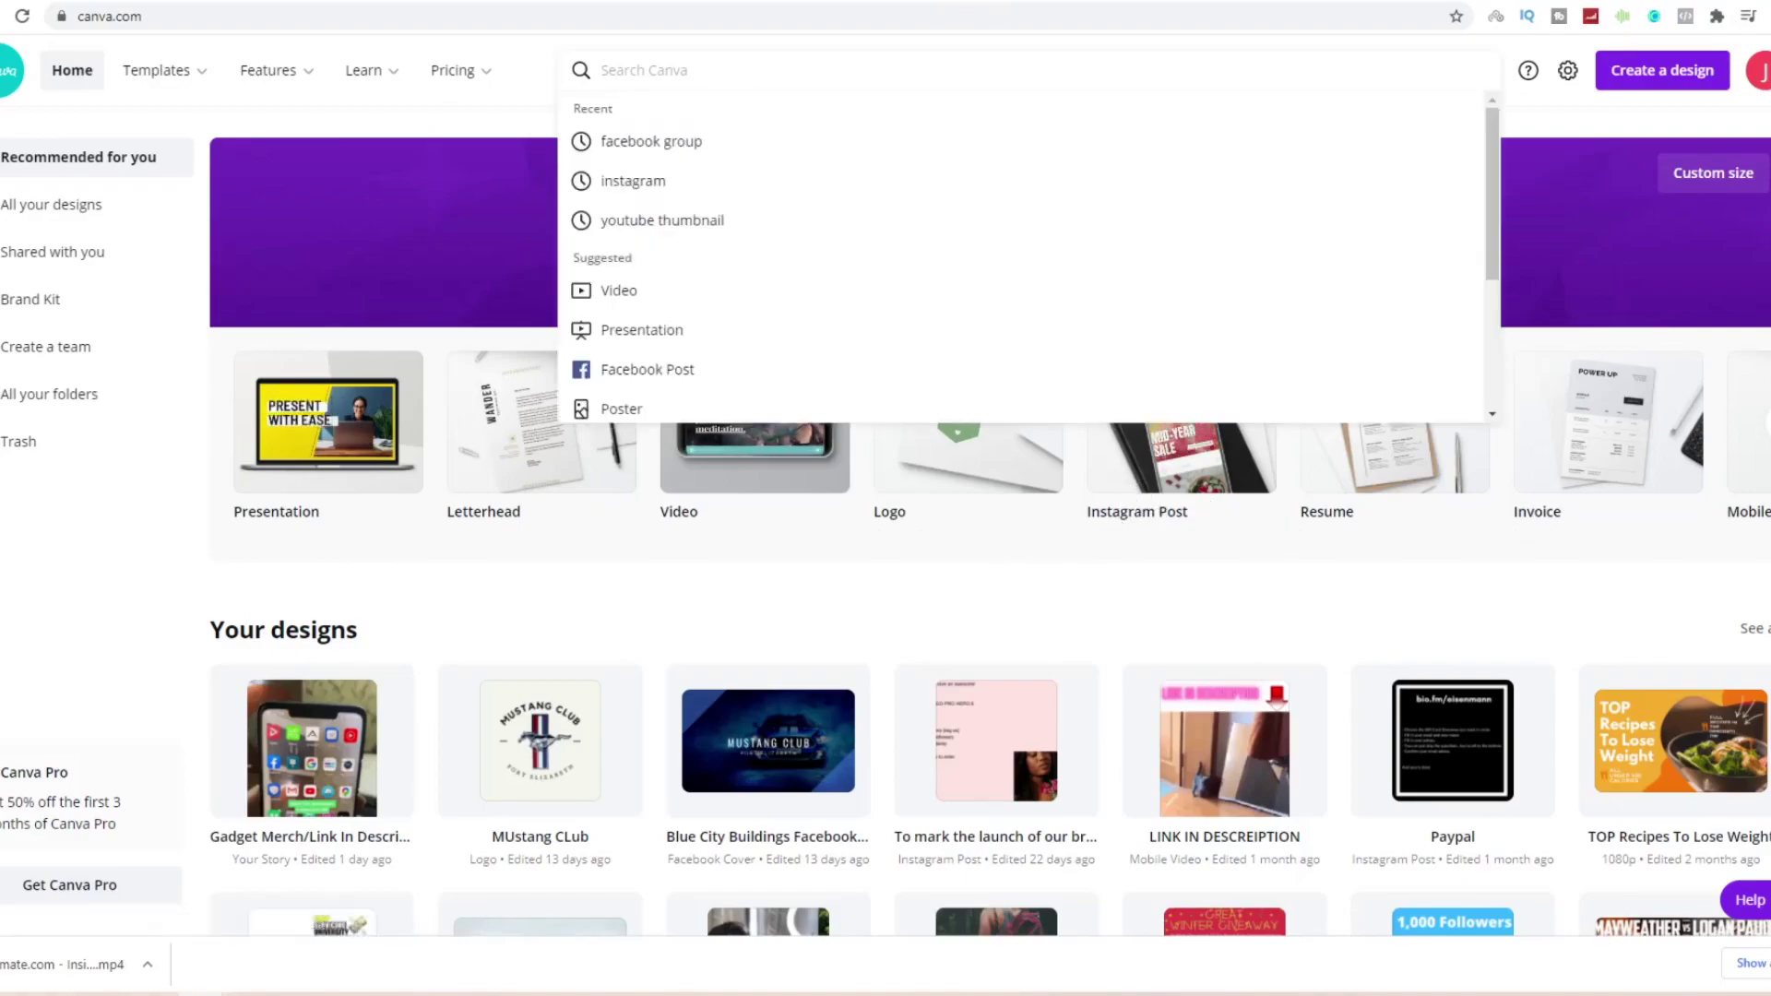
click(672, 183)
text(story)
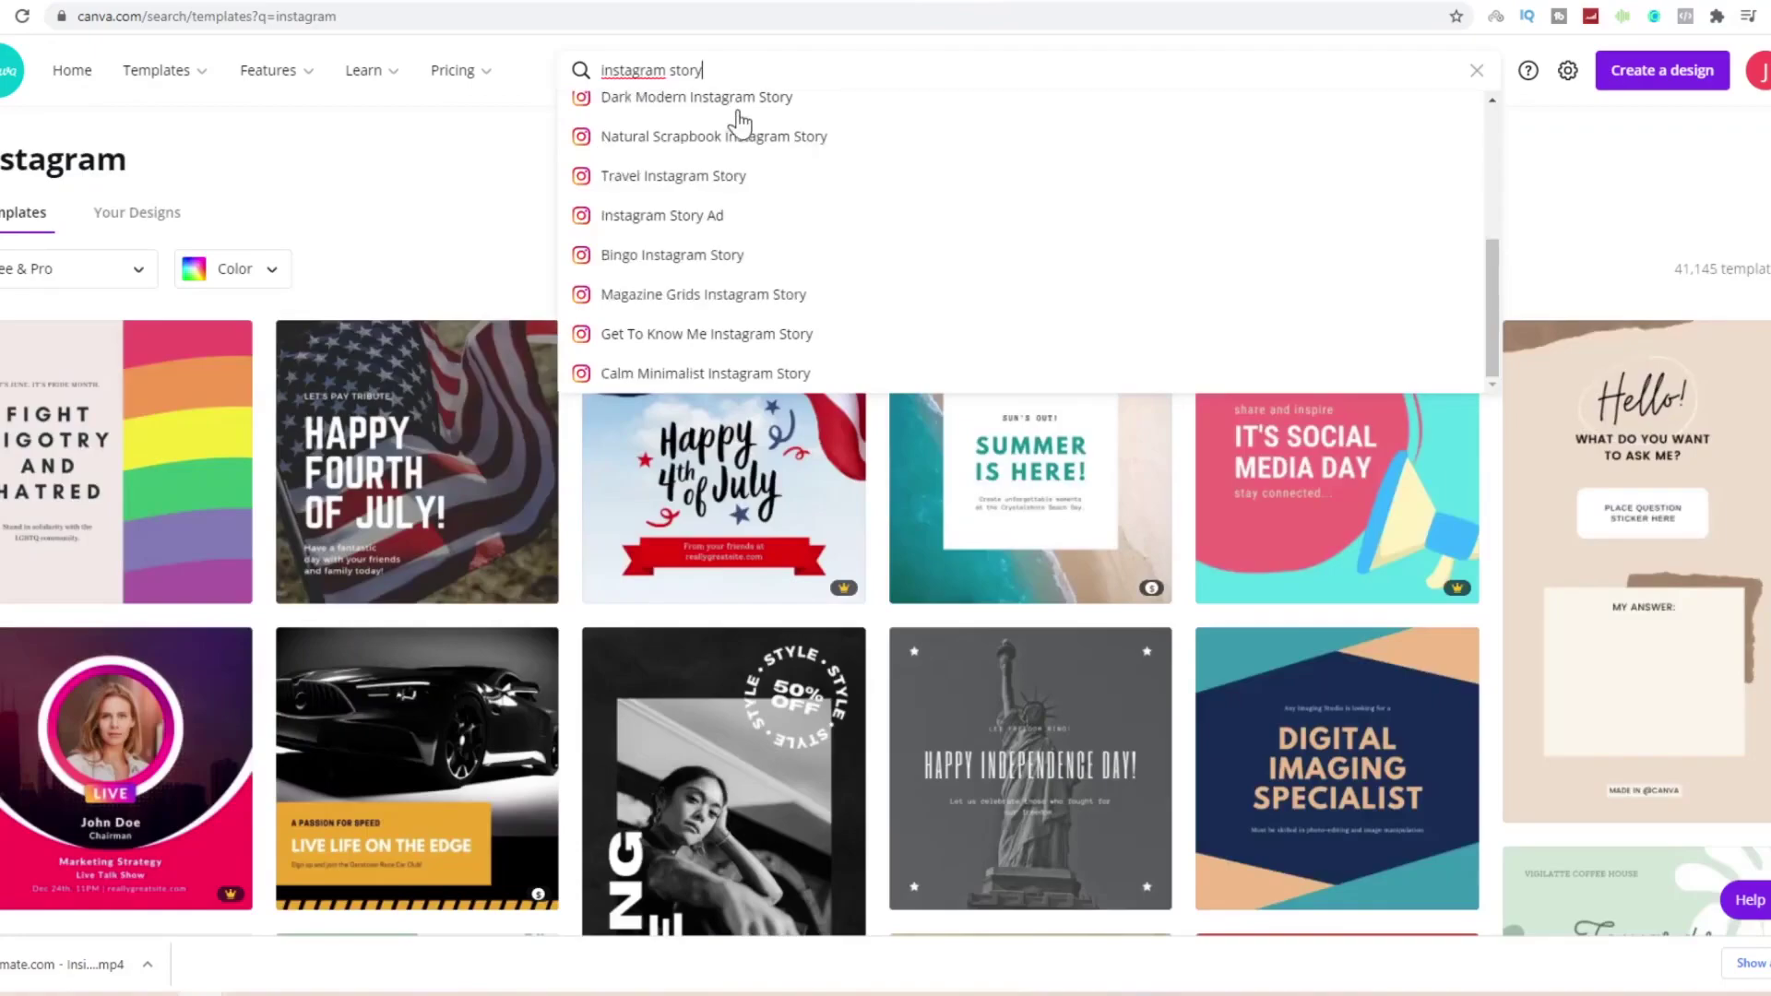
scroll(738, 120, up, 3)
click(684, 113)
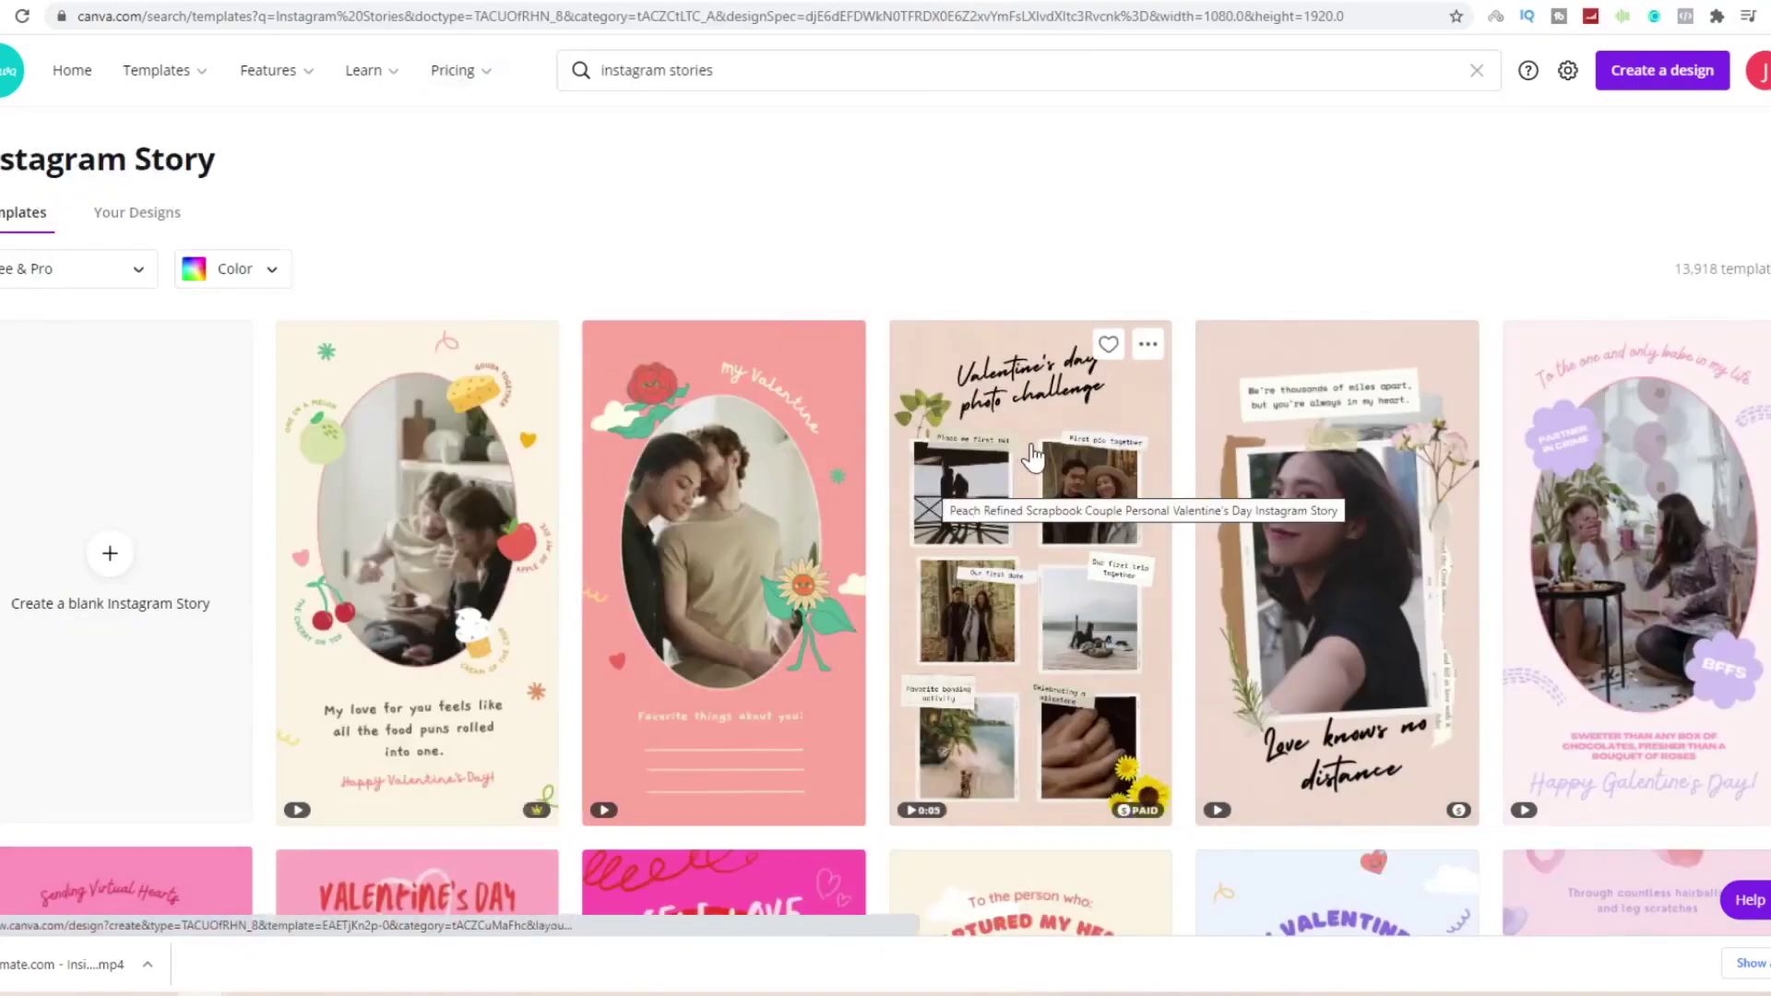
click(107, 581)
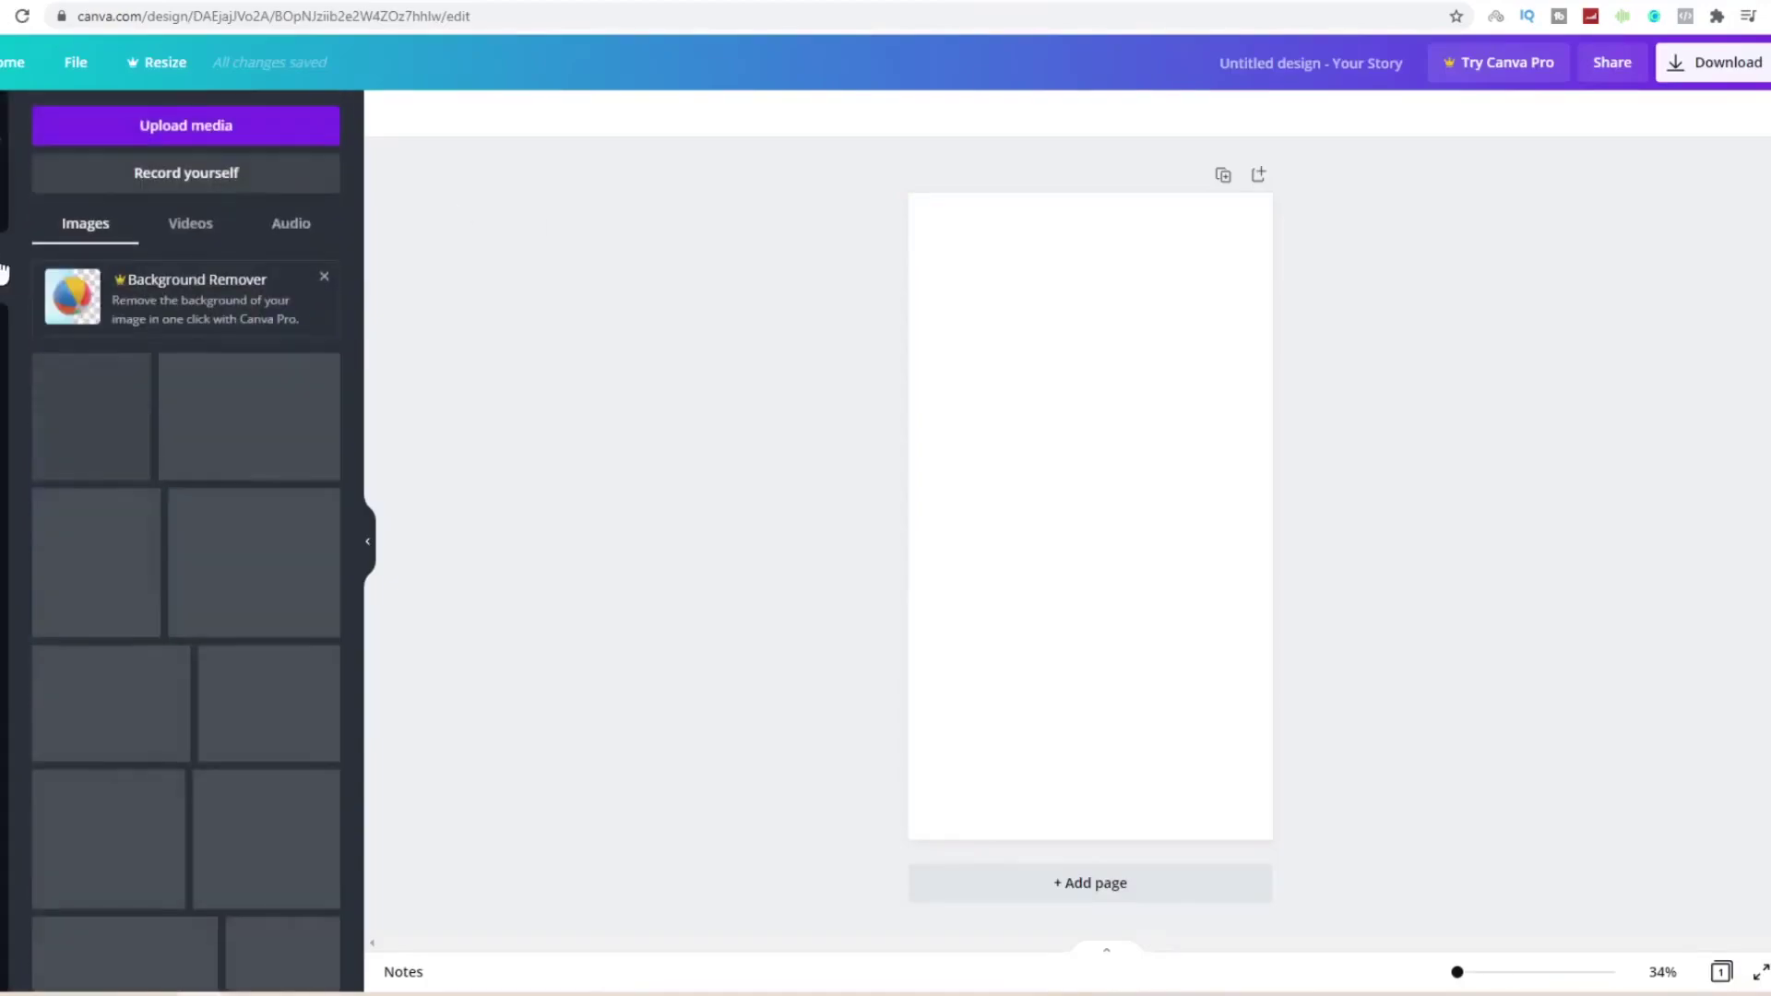
- Upload the y2mate video file from the Downloads folder onto the story page
click(184, 139)
click(43, 238)
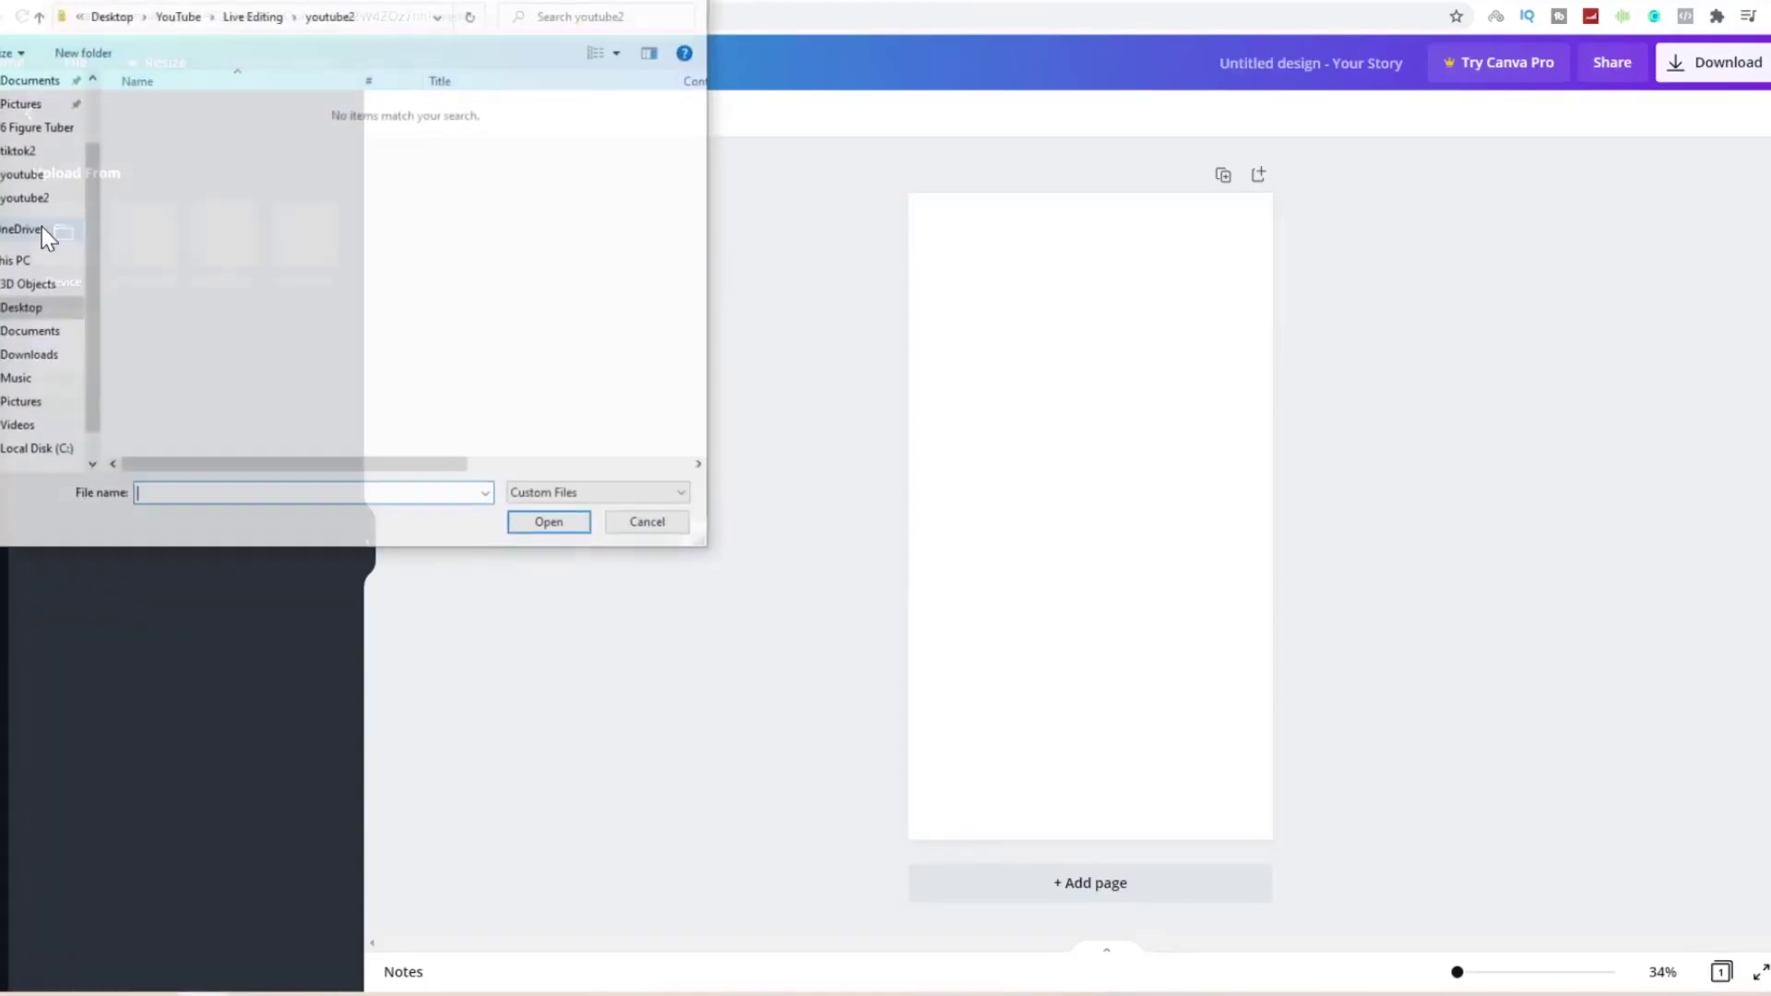
scroll(46, 184, up, 2)
click(44, 143)
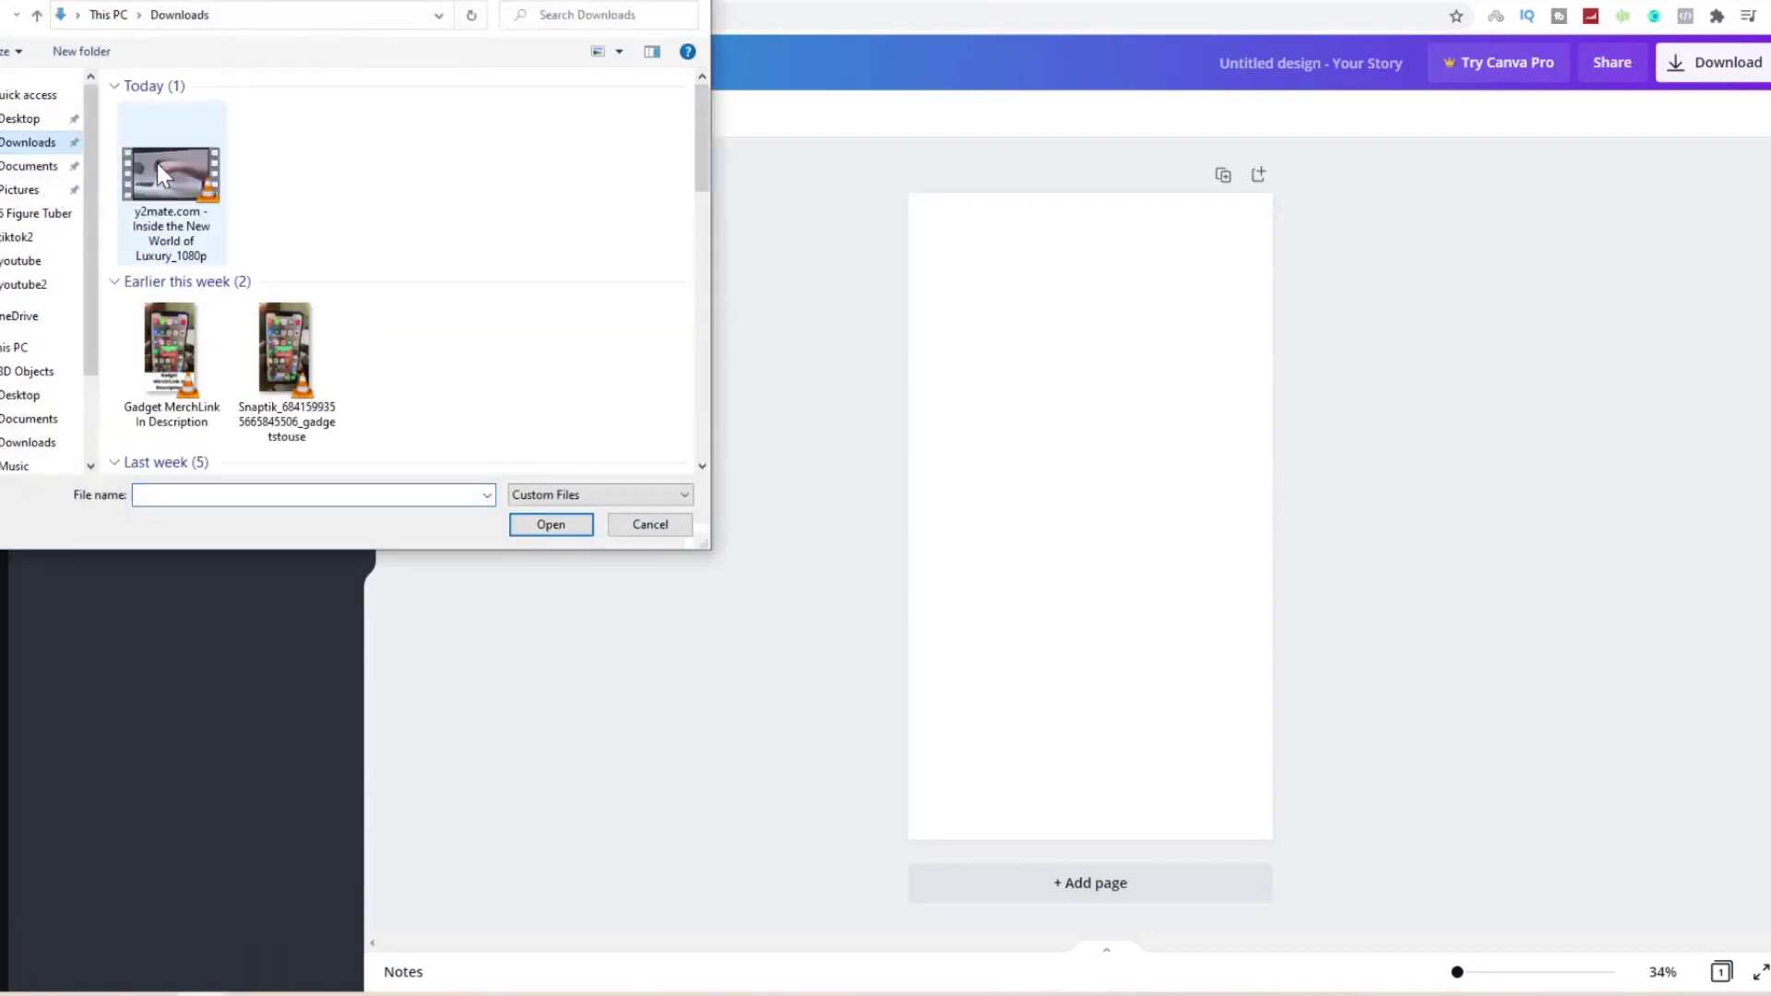
double_click(159, 166)
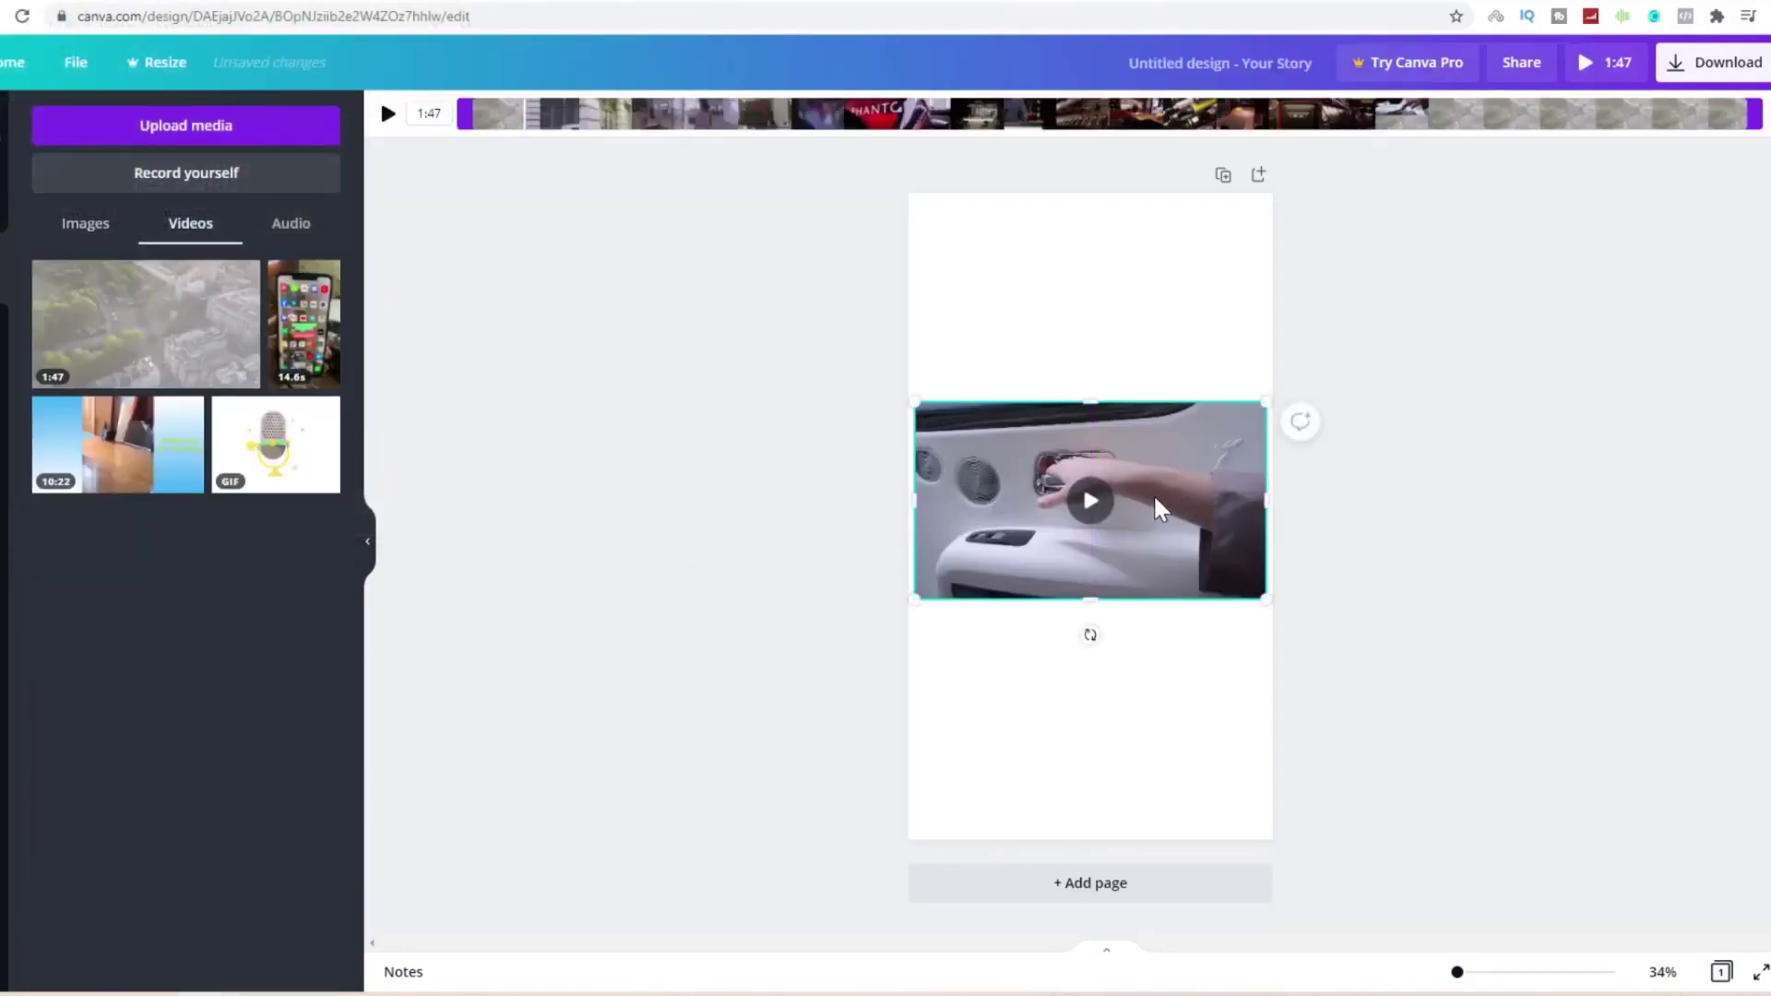
- Trim the Rolls-Royce clip to 1:00 and scale it to fill the full story page height
right_click(1115, 445)
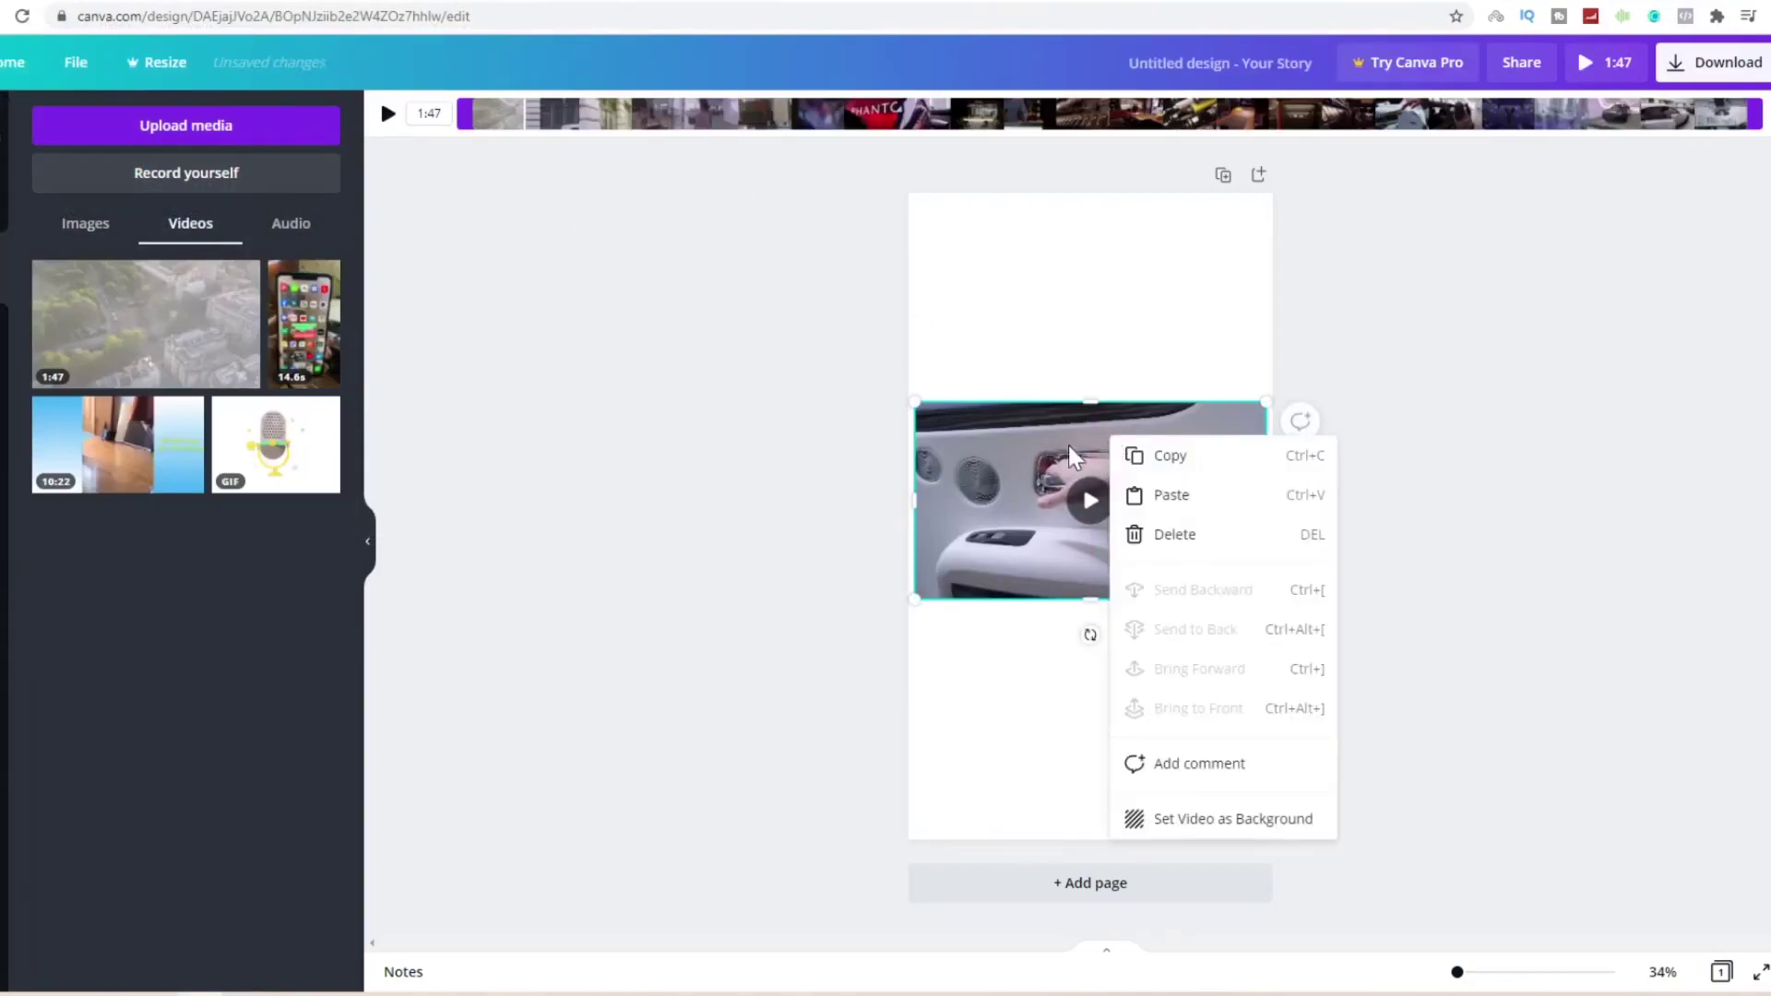
drag(469, 113, 747, 125)
drag(1736, 113, 1239, 112)
drag(754, 116, 459, 120)
drag(1239, 116, 1195, 124)
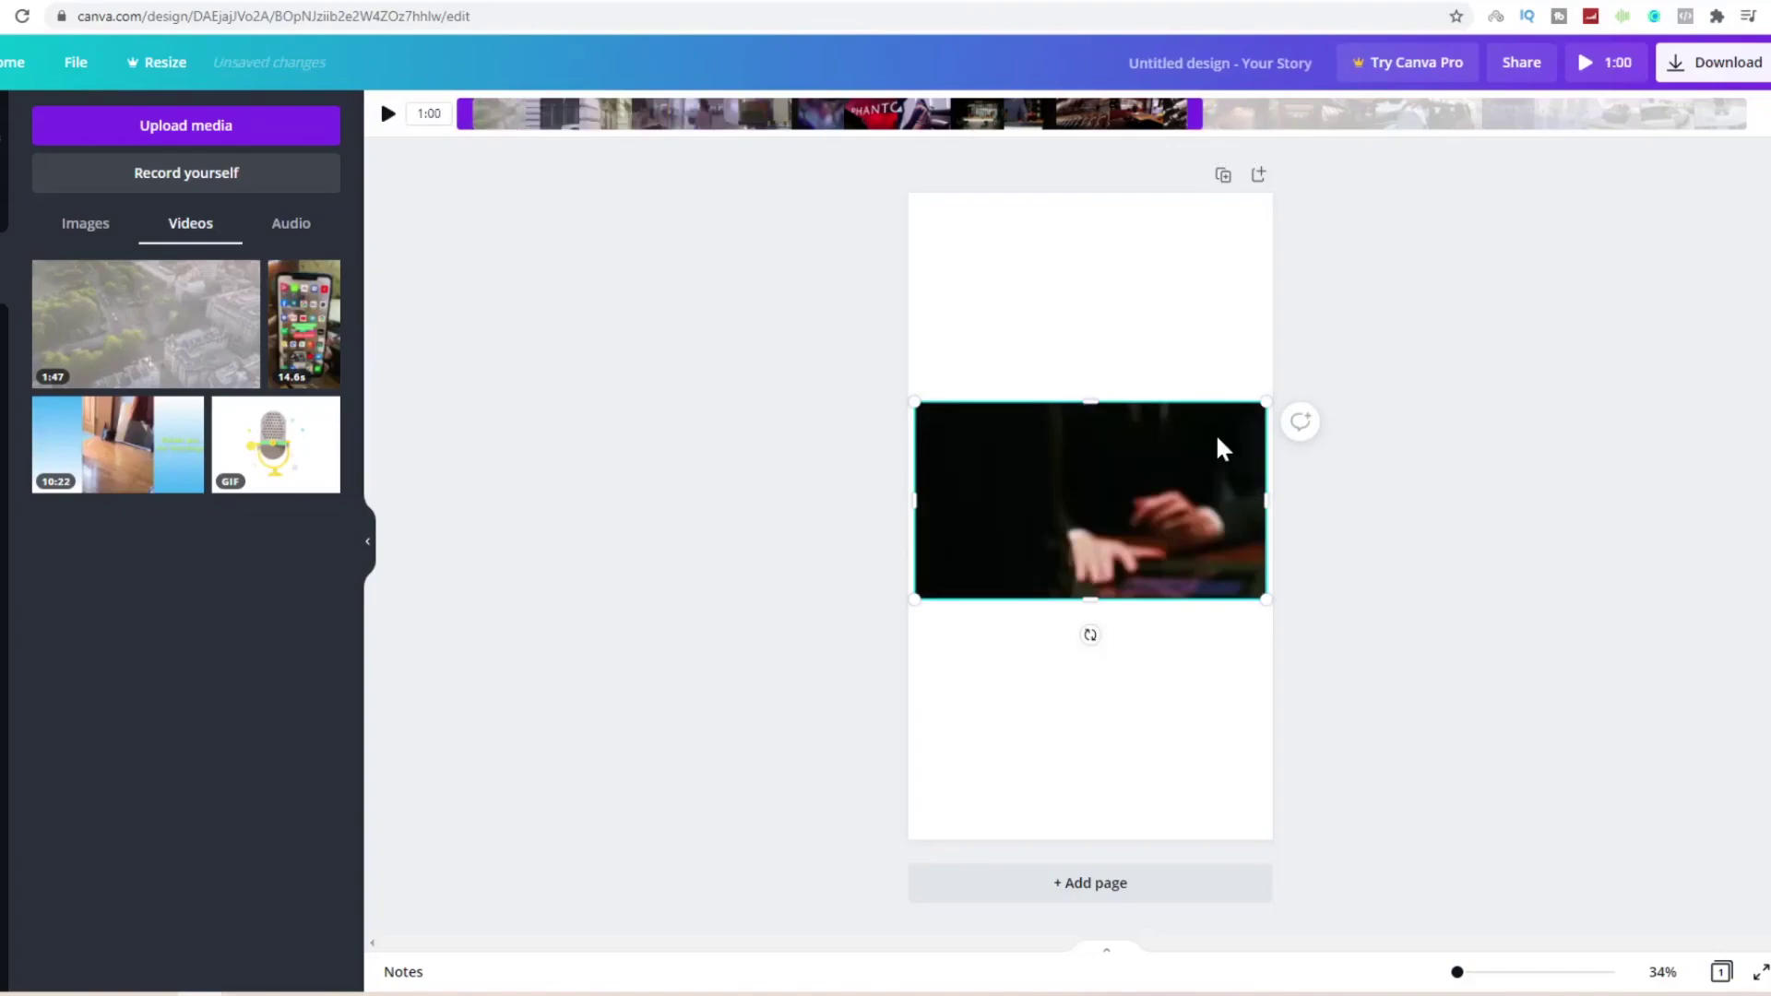
click(1216, 505)
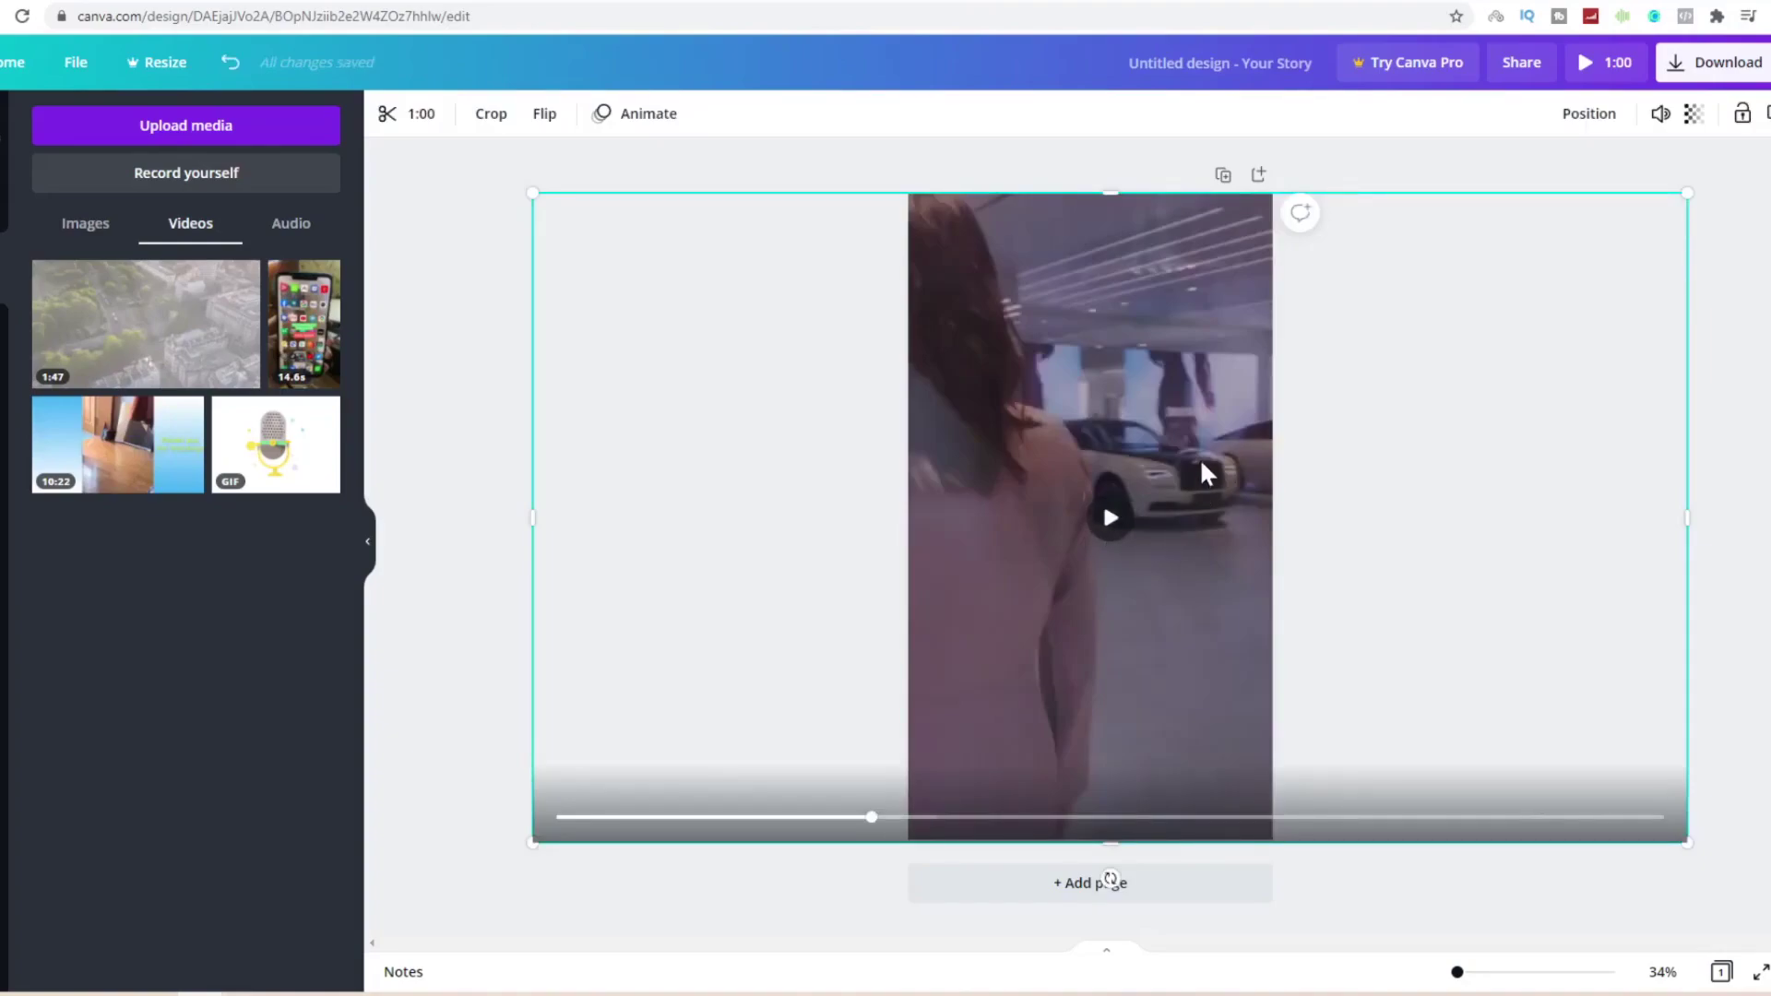
mouse_move(1687, 193)
mouse_down()
mouse_move(1558, 261)
mouse_move(1686, 193)
mouse_up()
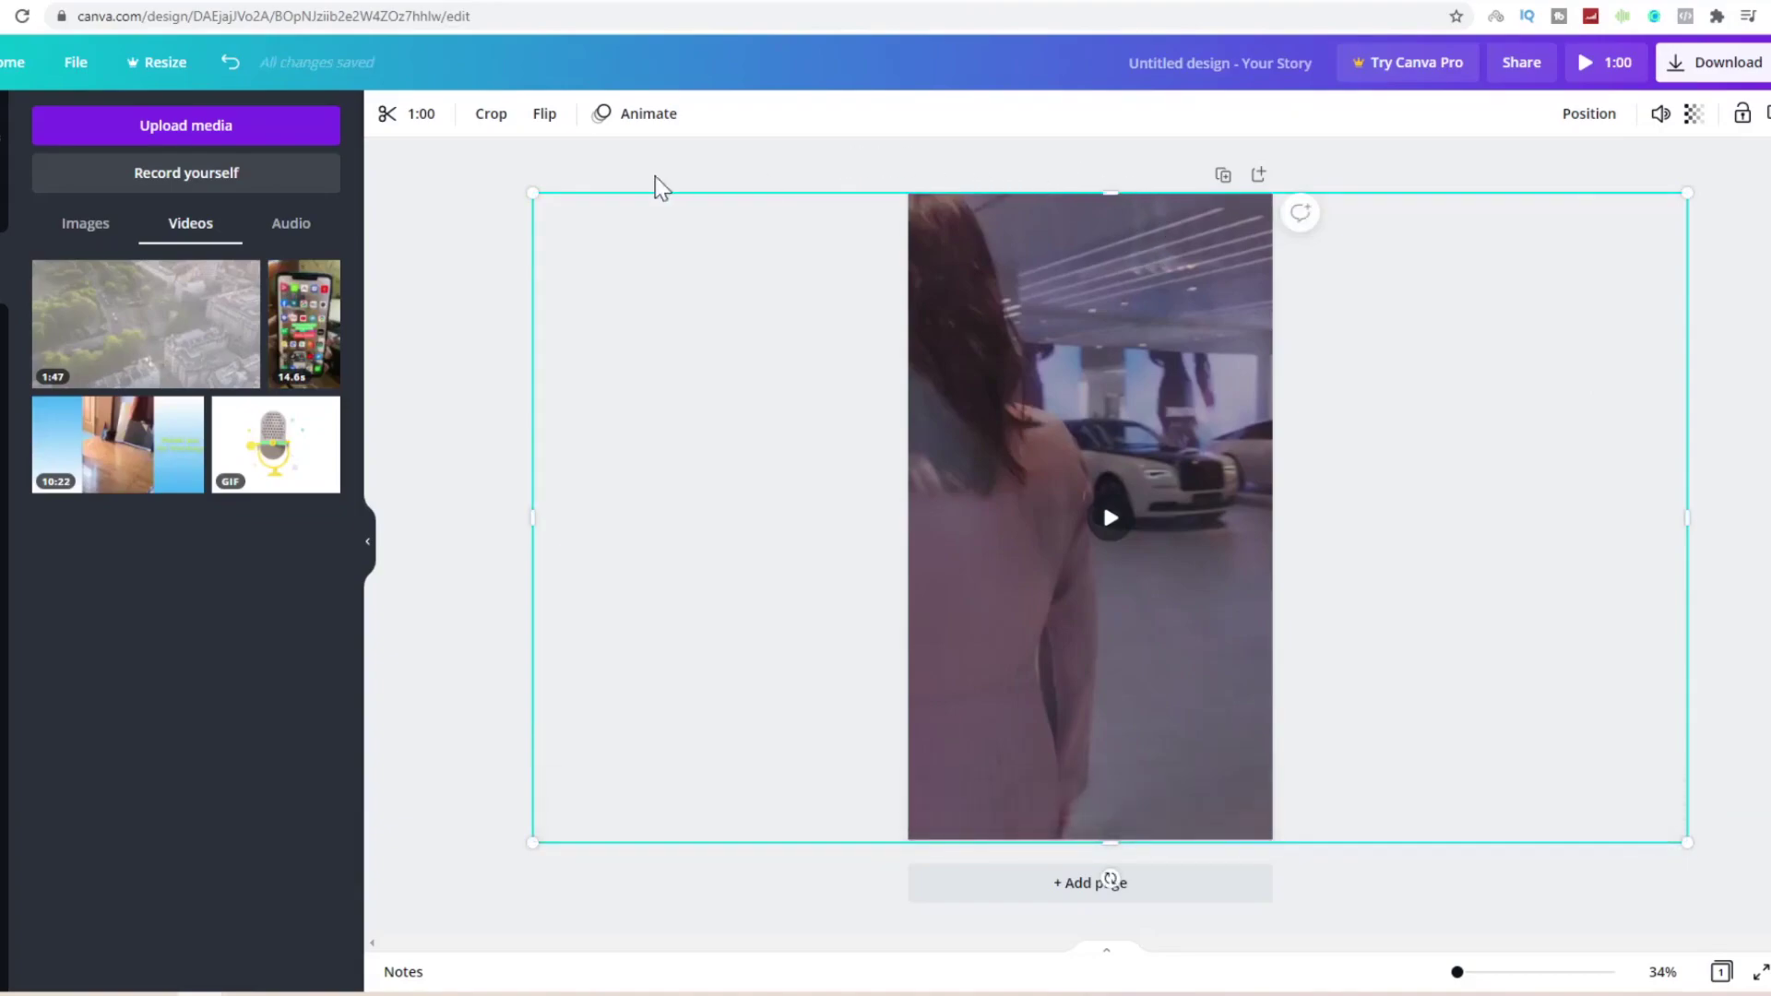
- Add a subheading reading 'Grab Your Rolls Royce Merch In The Description!' and move it to the page bottom
click(5, 338)
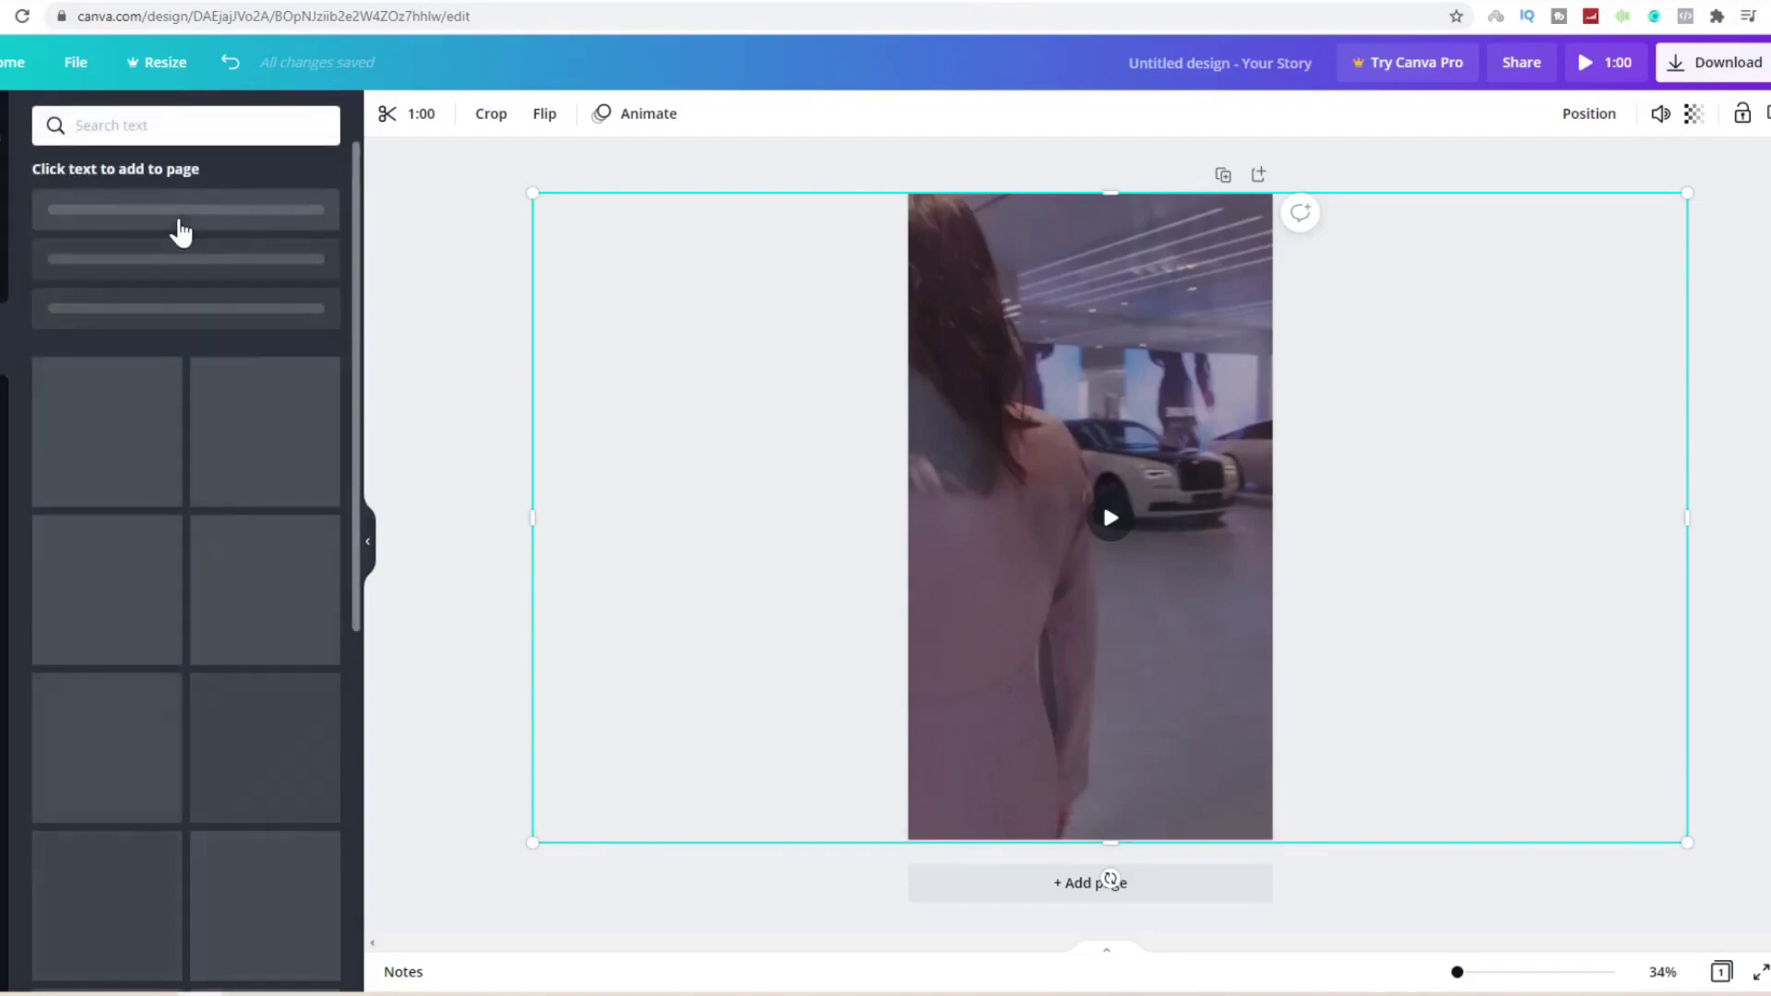
click(231, 288)
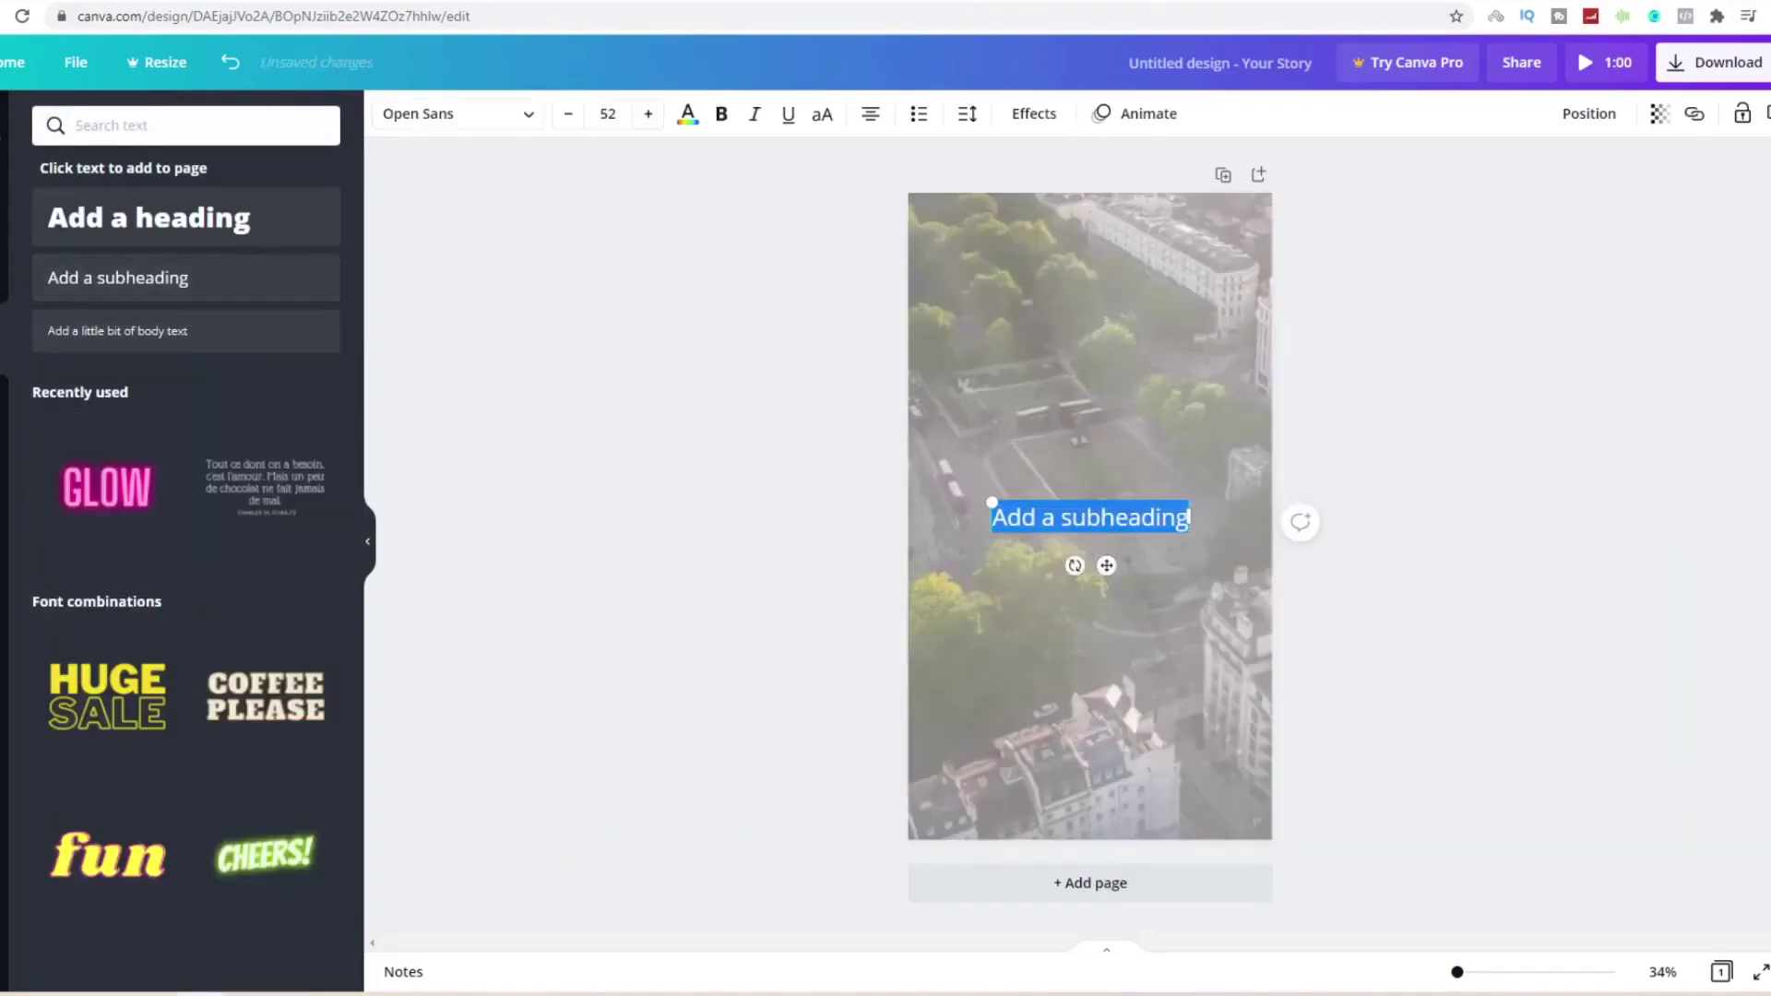
text(Grab)
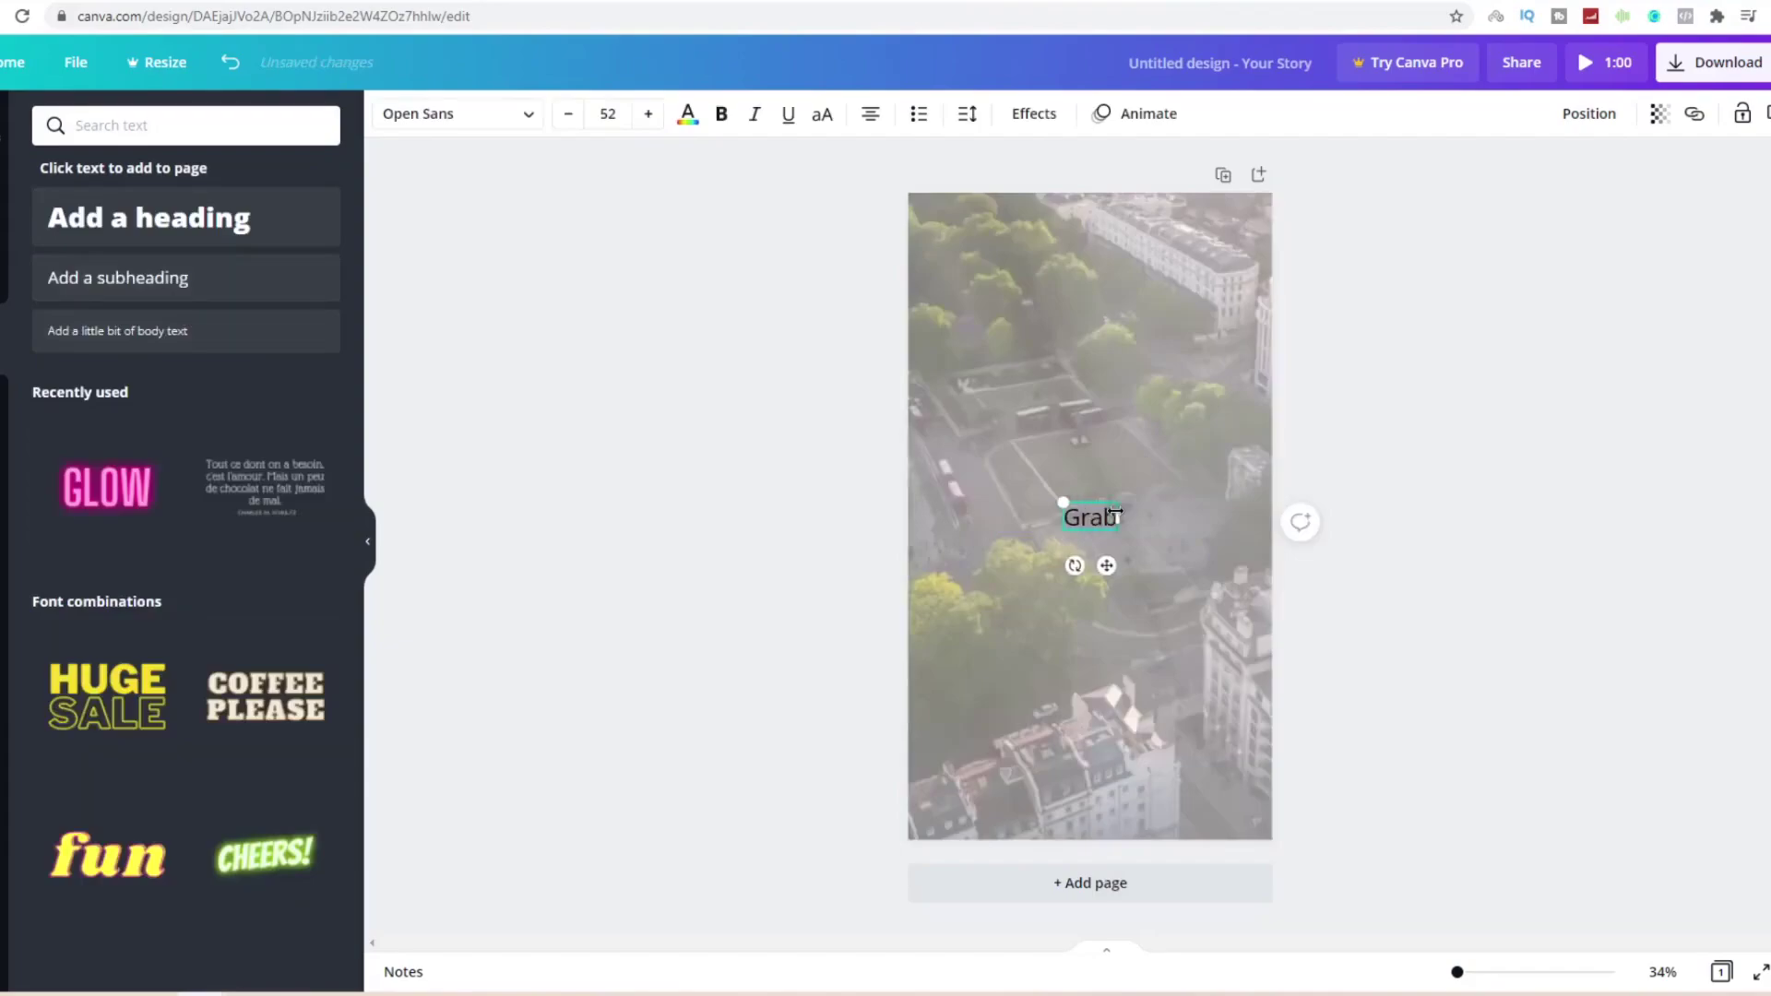
text( Your Ro)
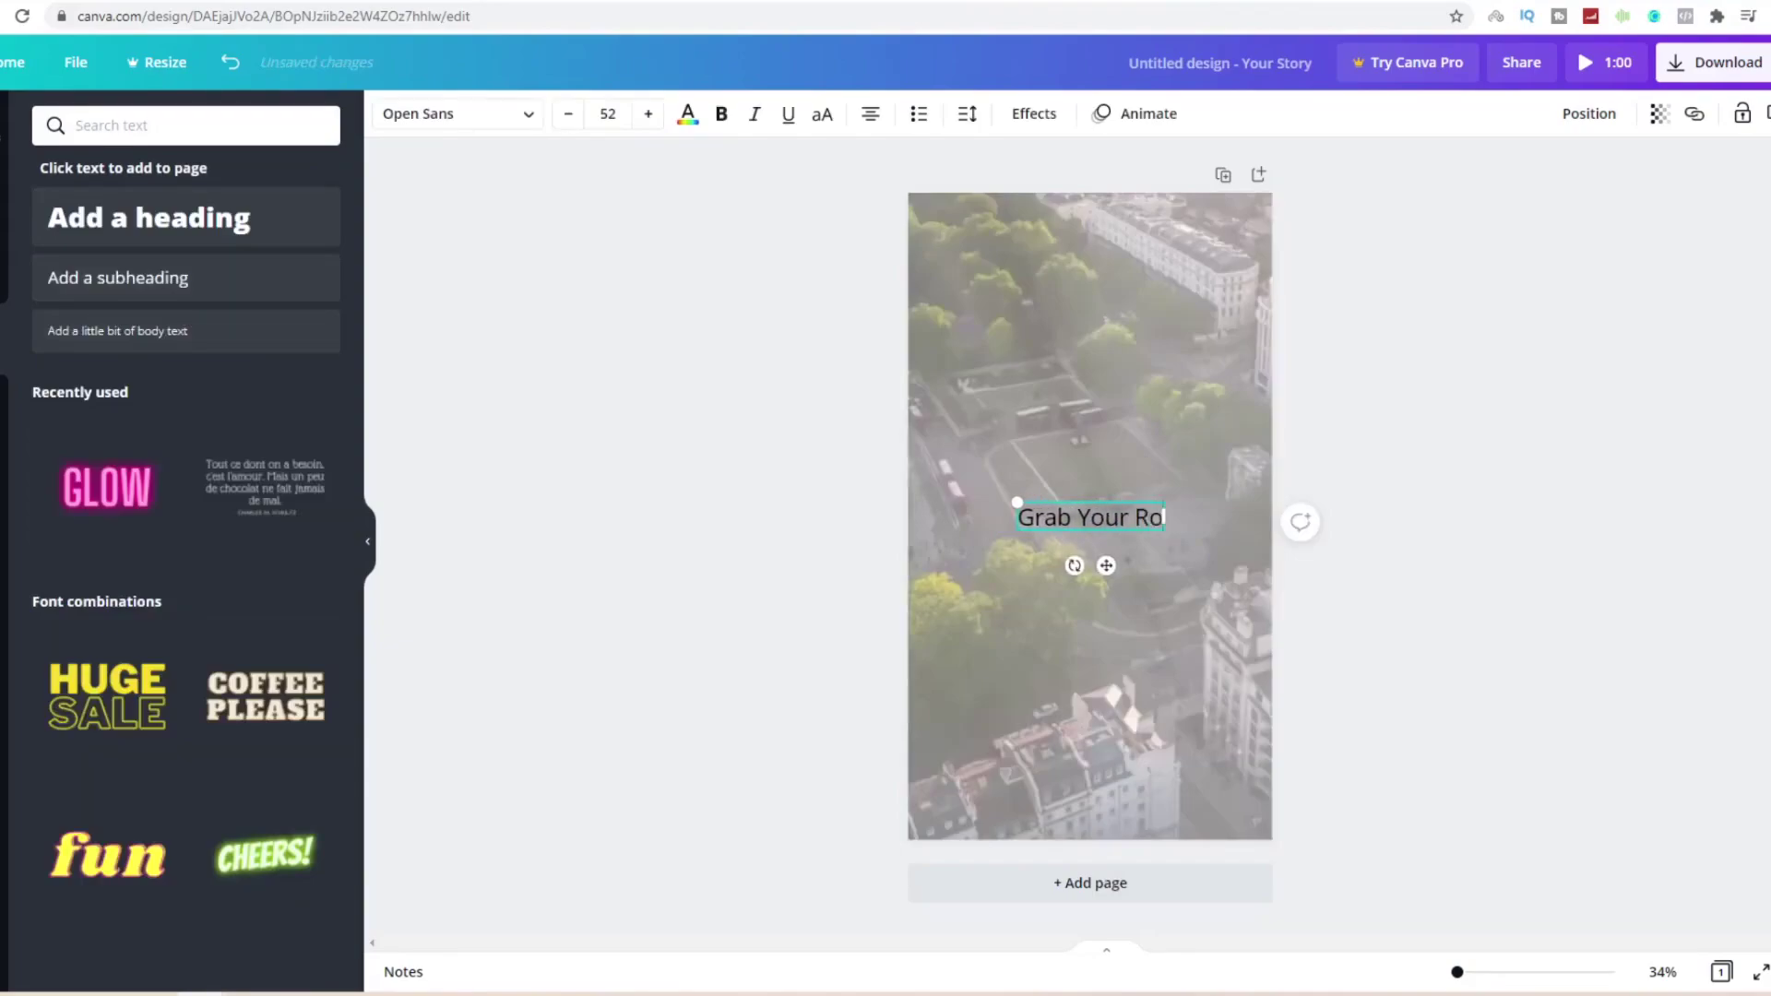
text(lls Royce)
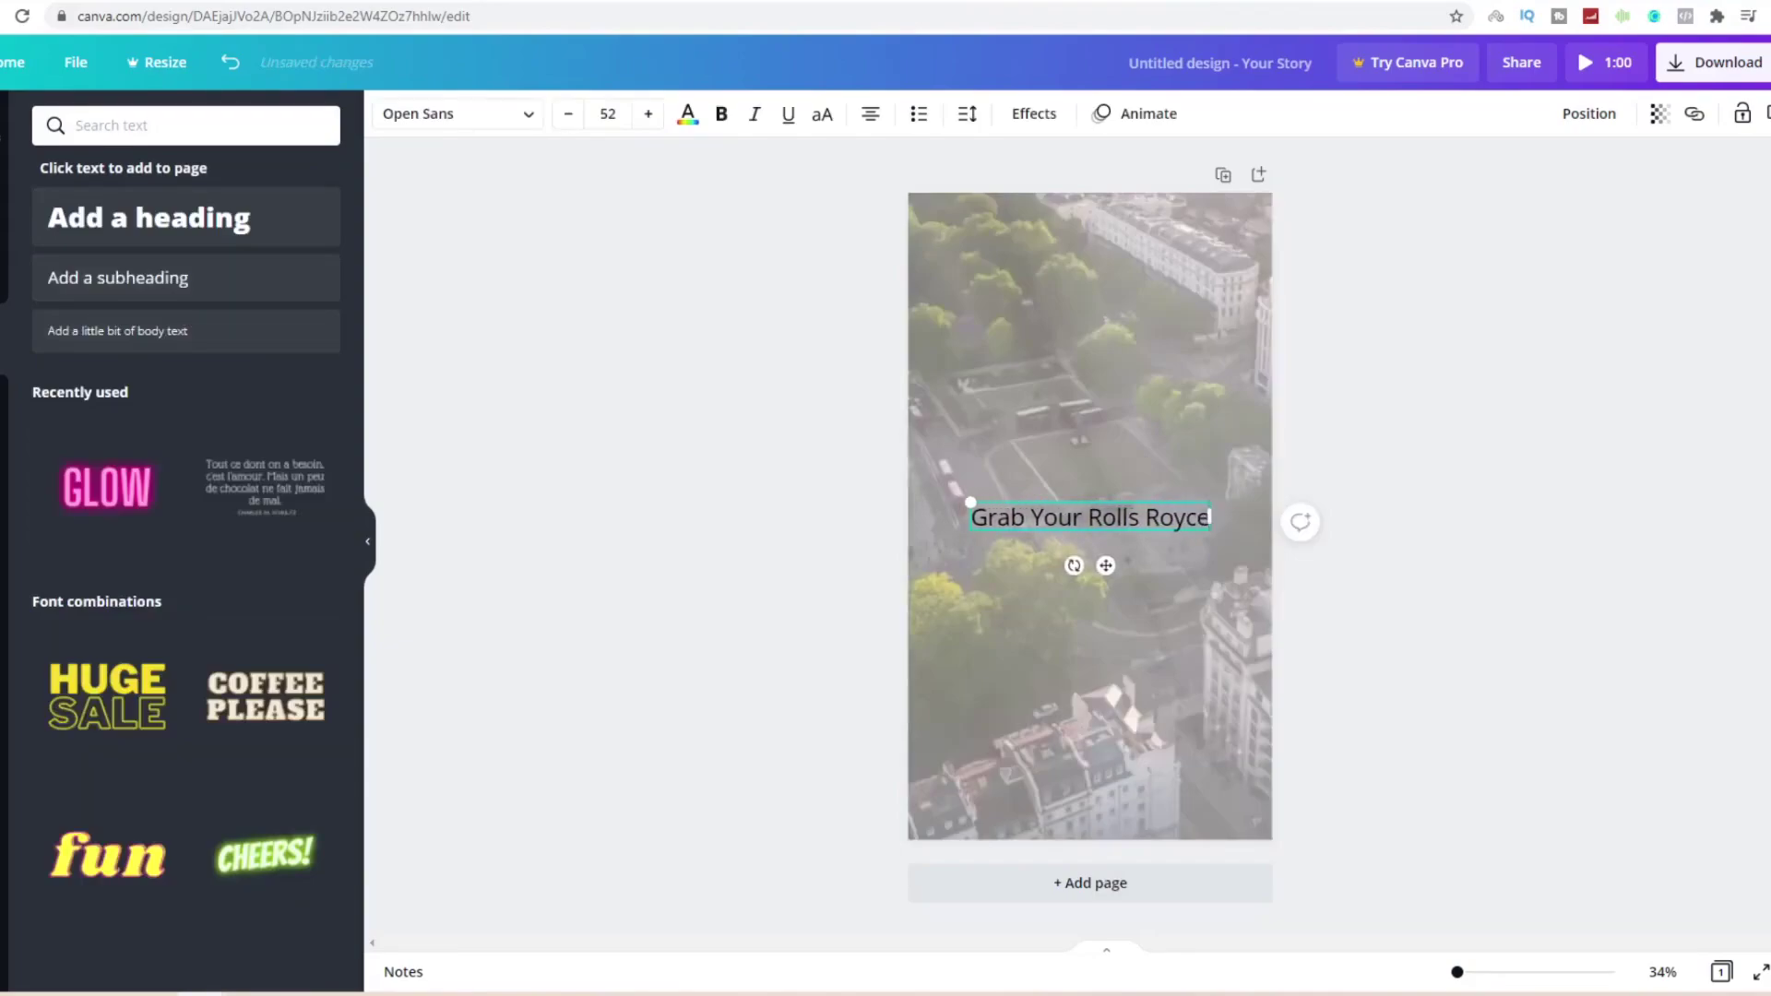
text( Merch In)
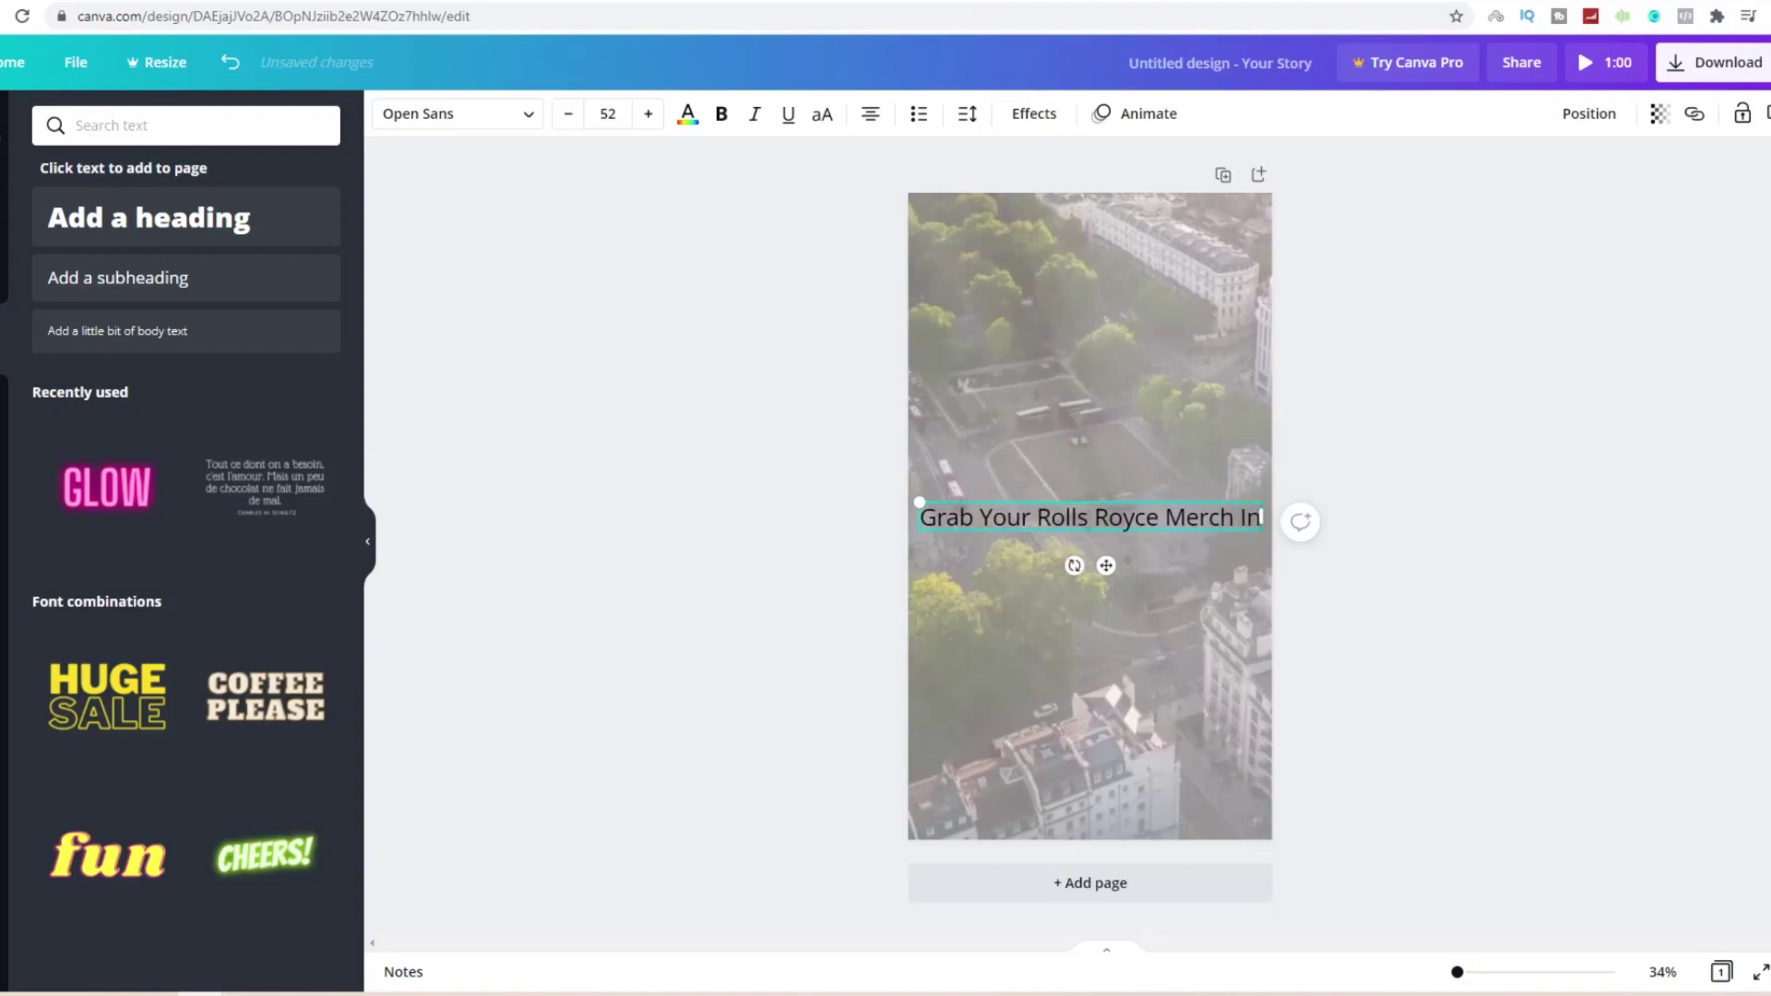
text( The Description!)
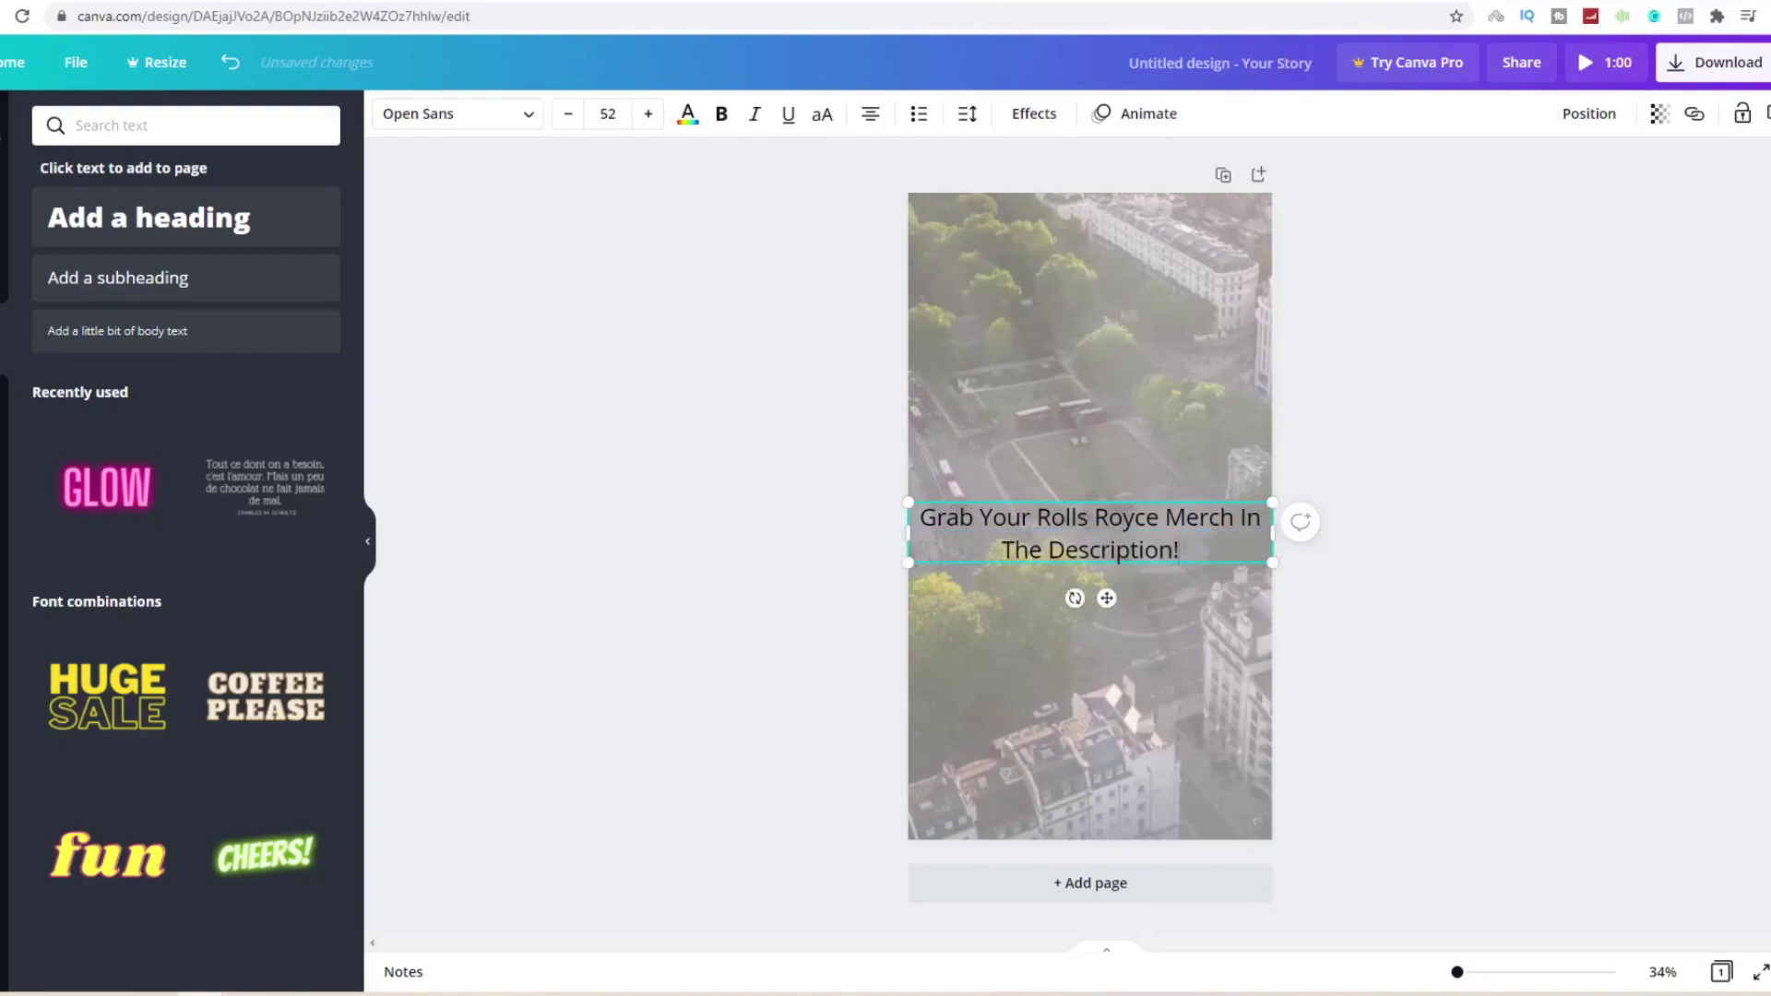
drag(1207, 563, 1208, 838)
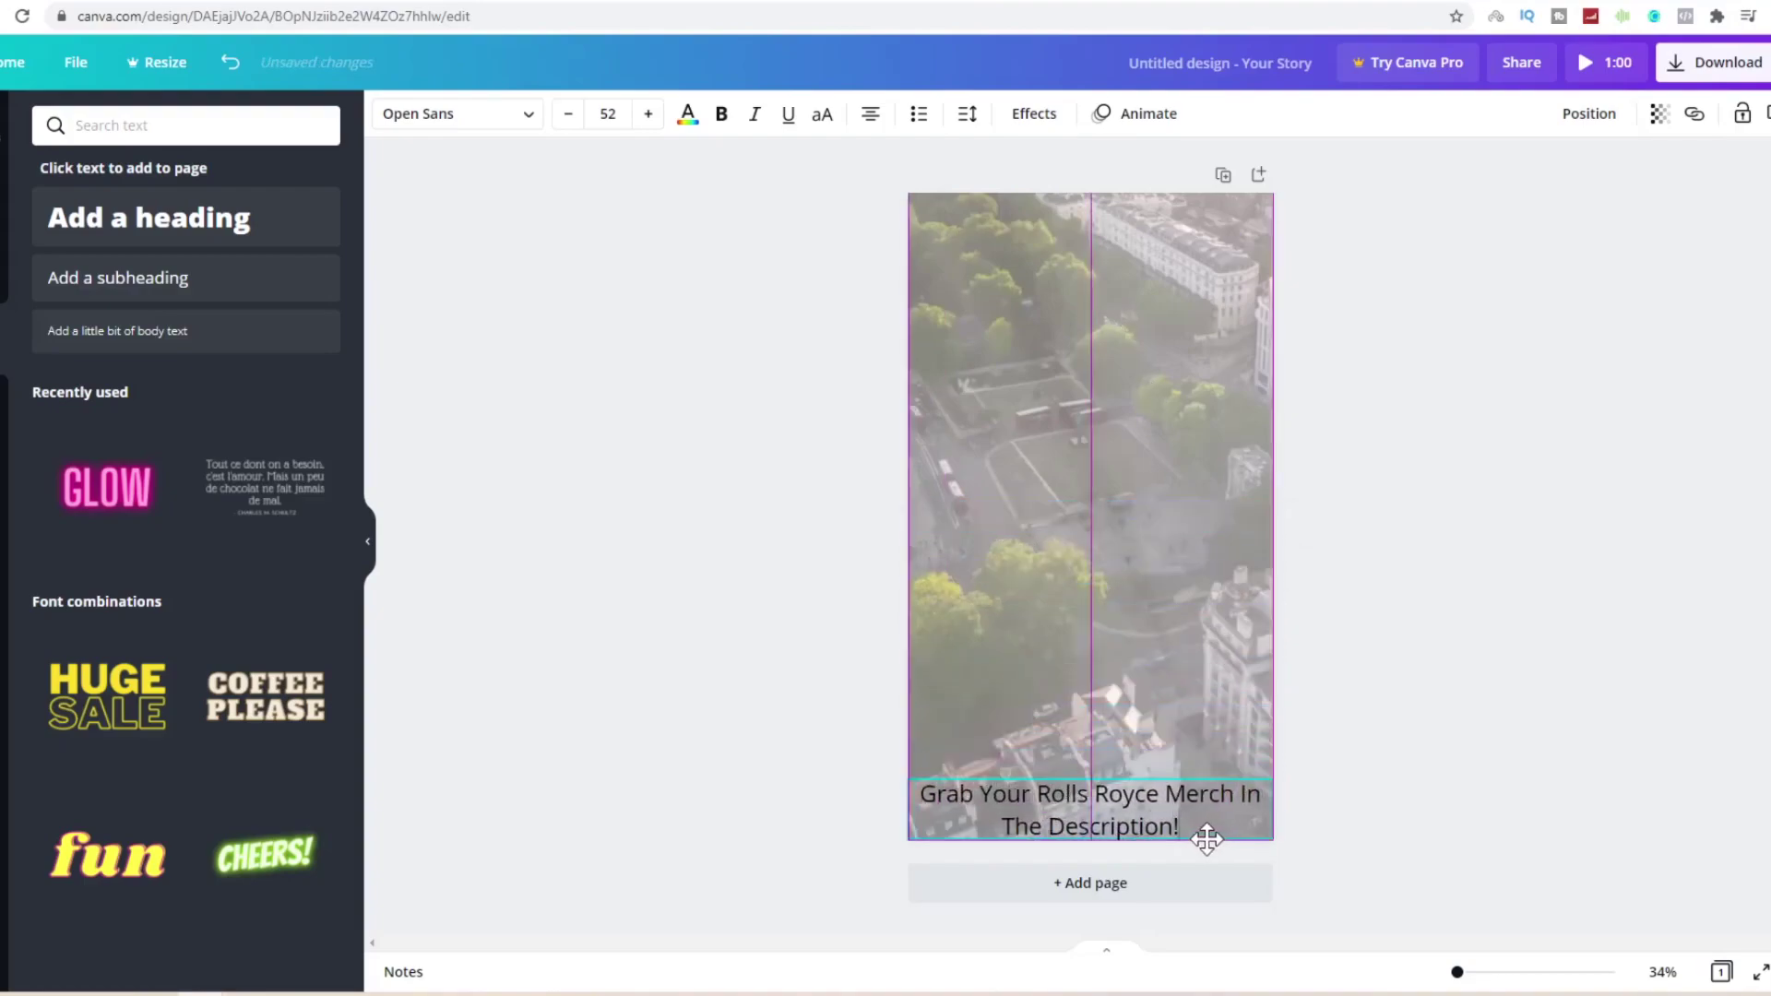
- Make the caption text white
double_click(1094, 810)
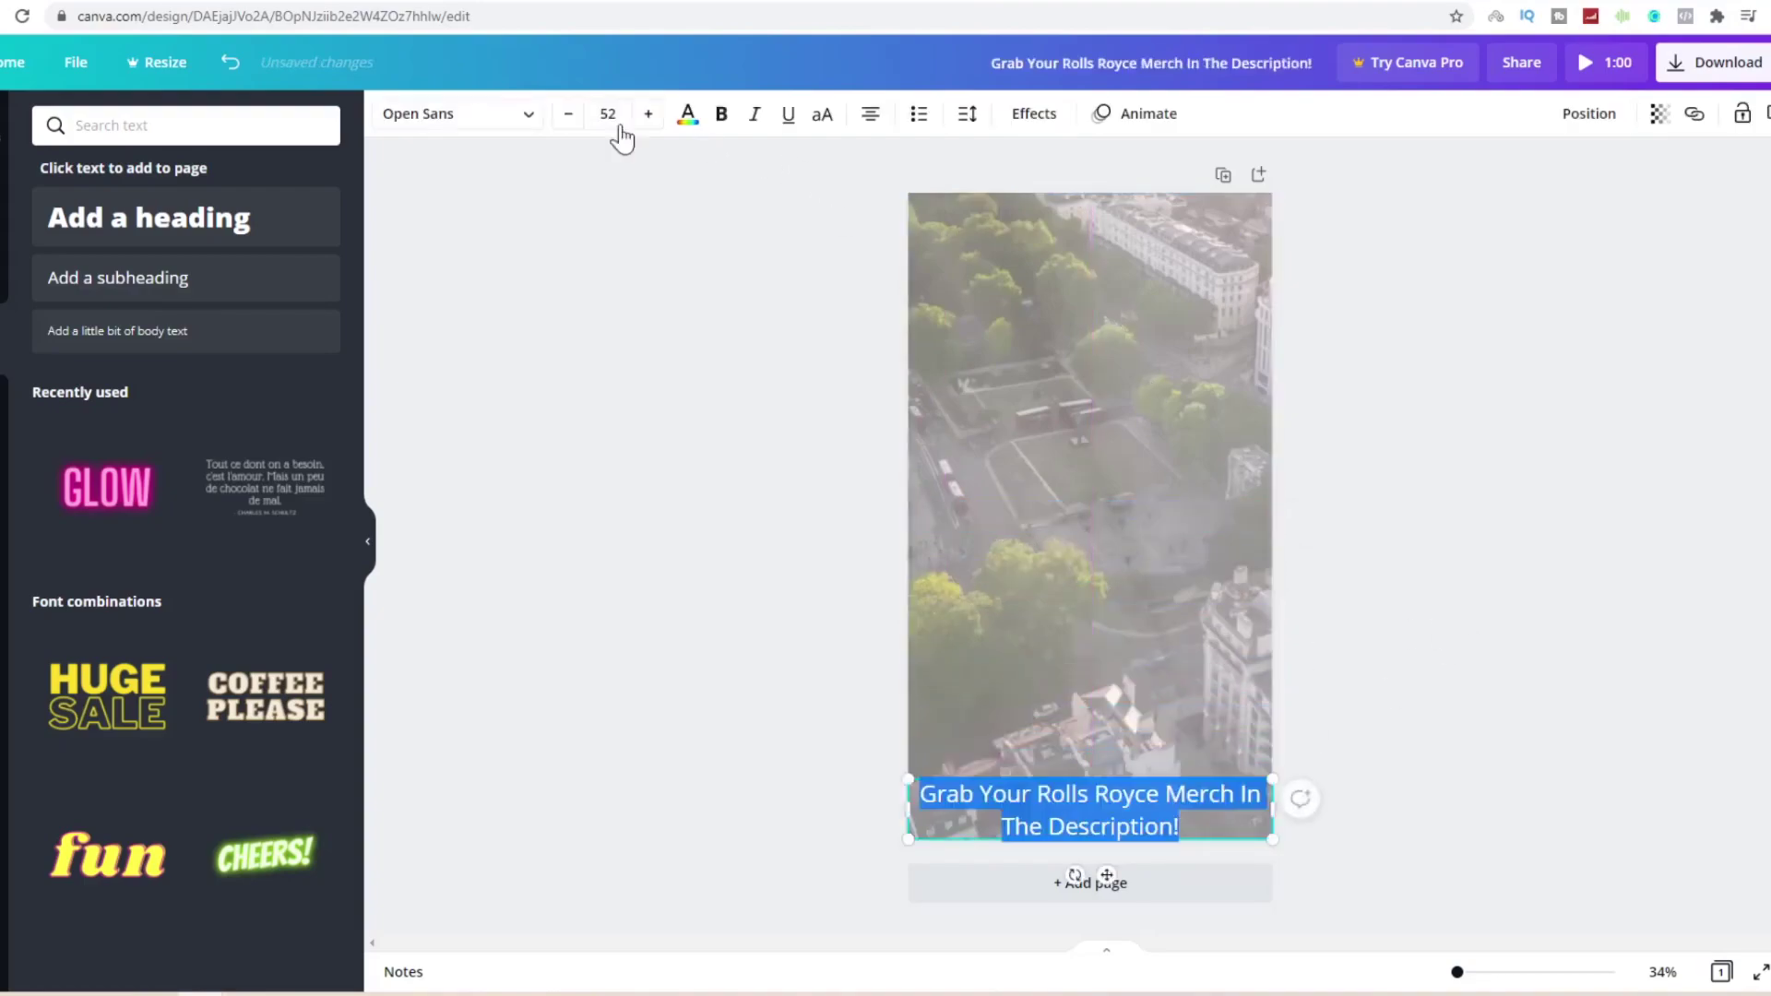
click(686, 114)
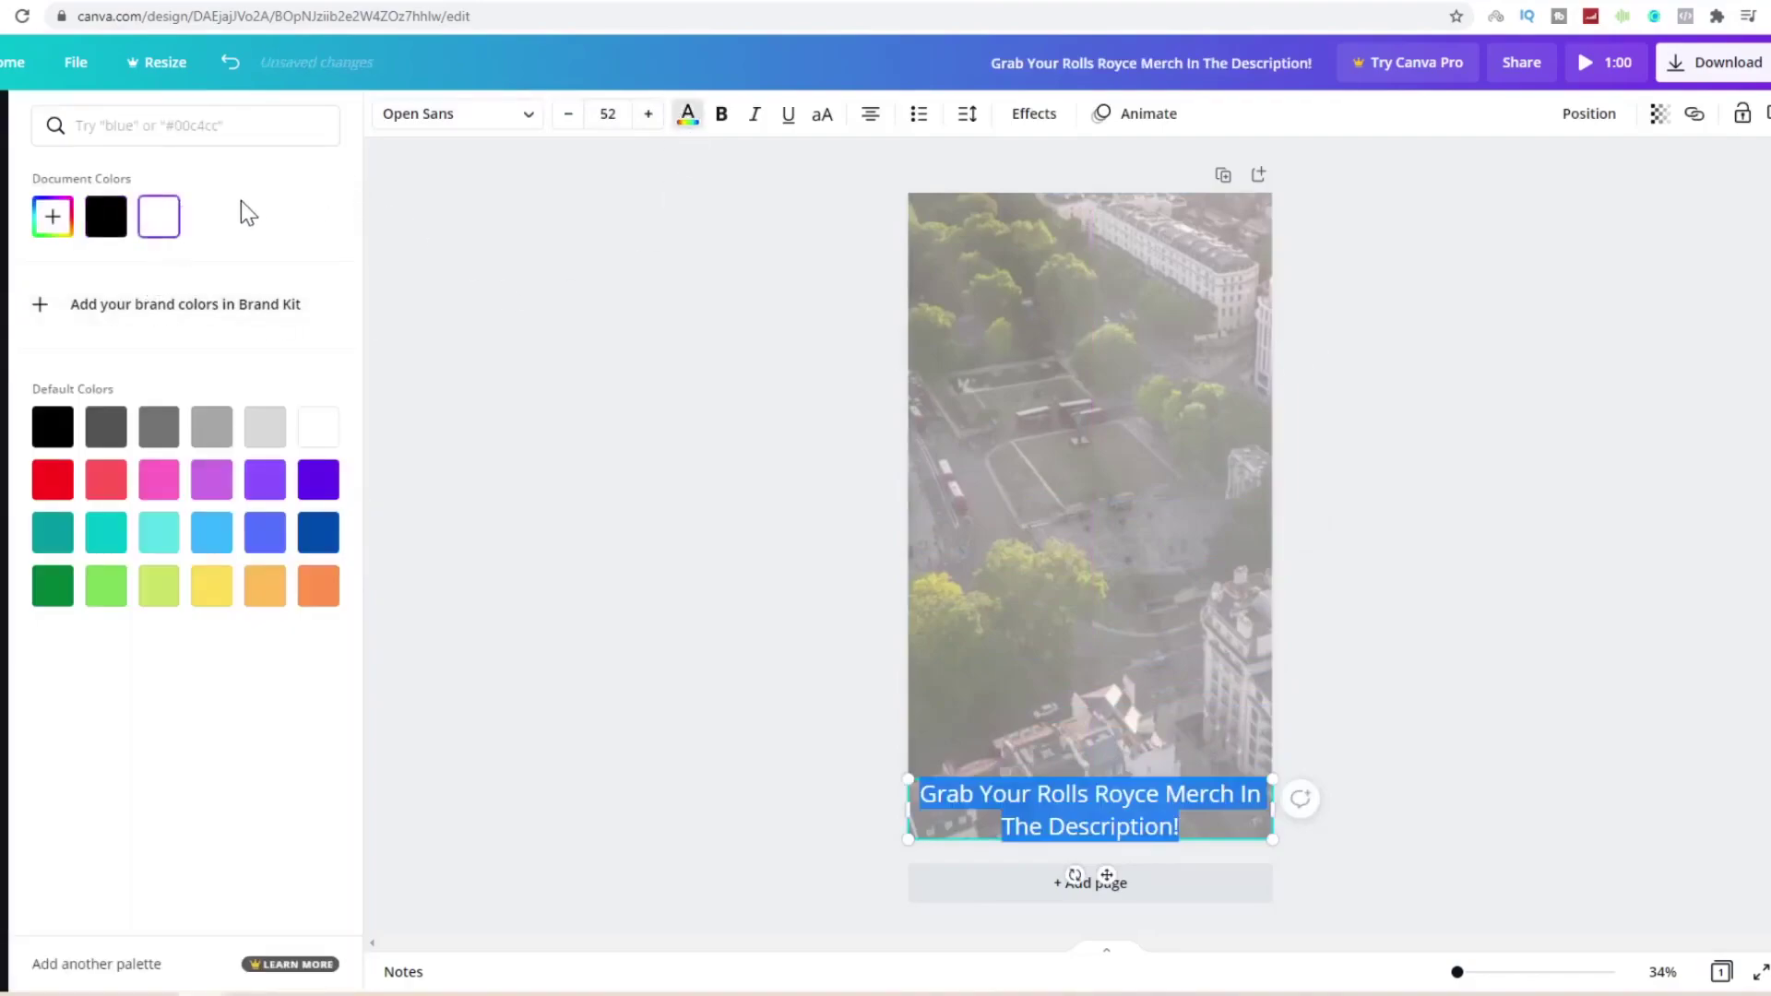
click(1153, 703)
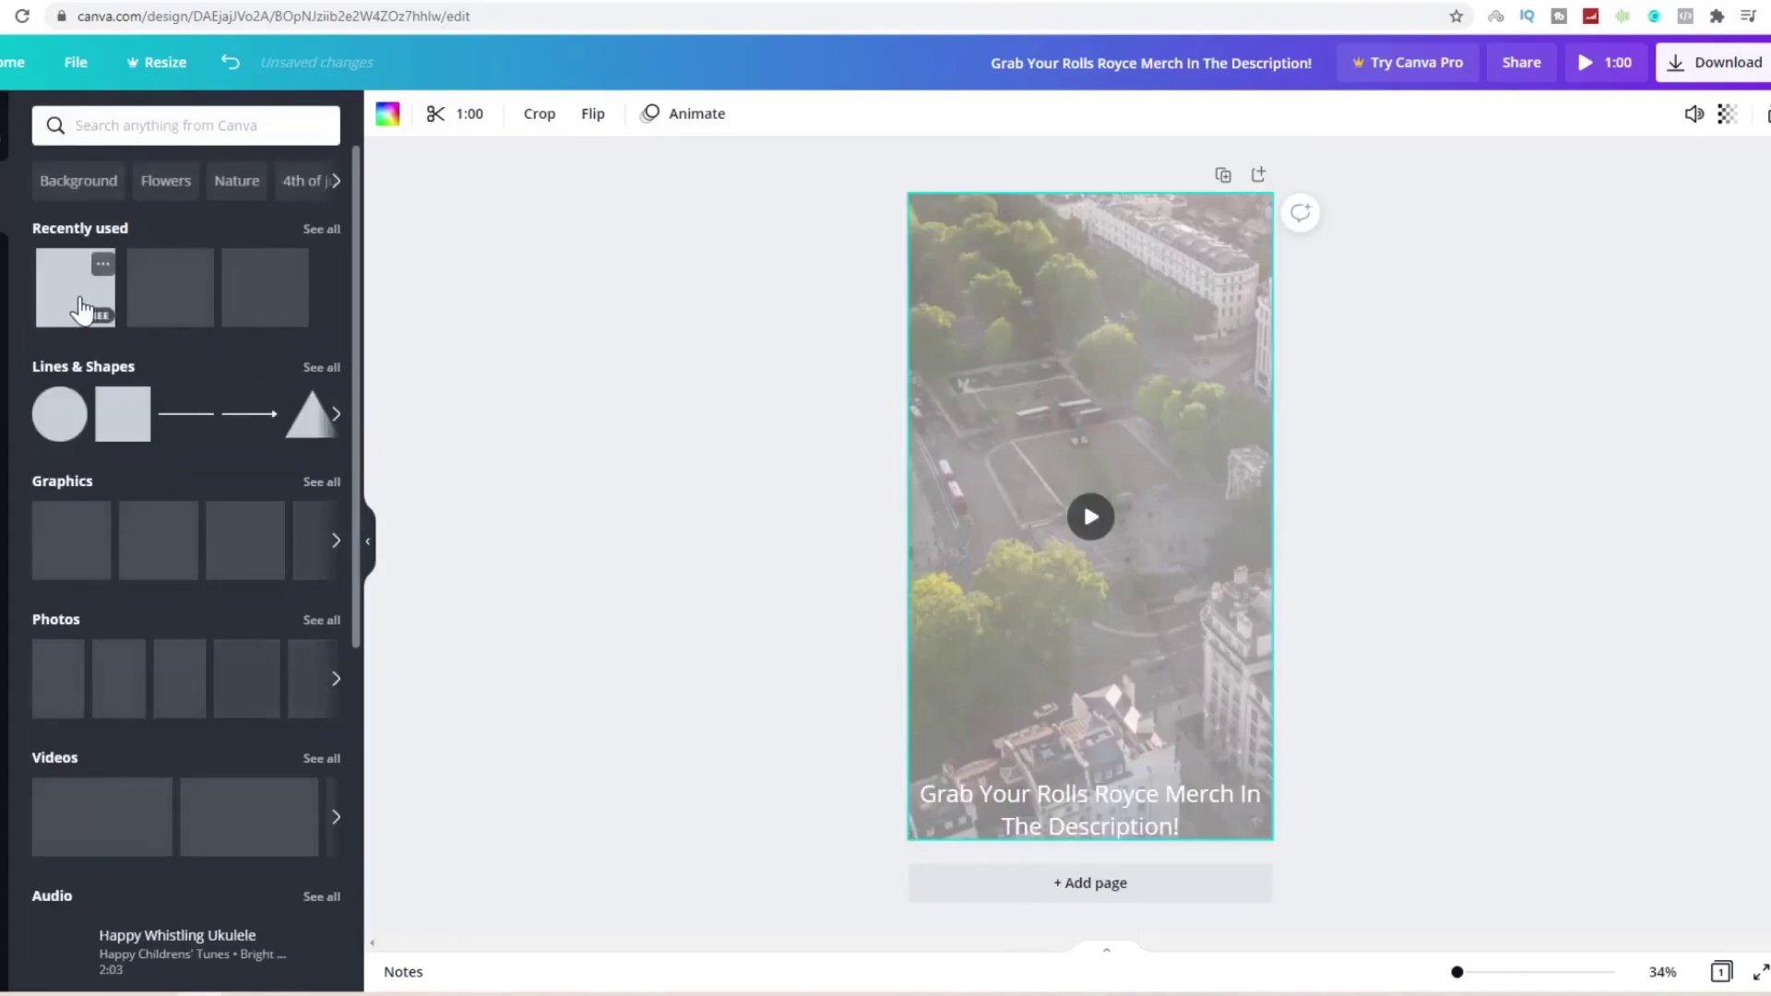
- Stretch a black bar under the caption across the page bottom, then download the story as MP4 Video
click(79, 296)
drag(1057, 549, 925, 912)
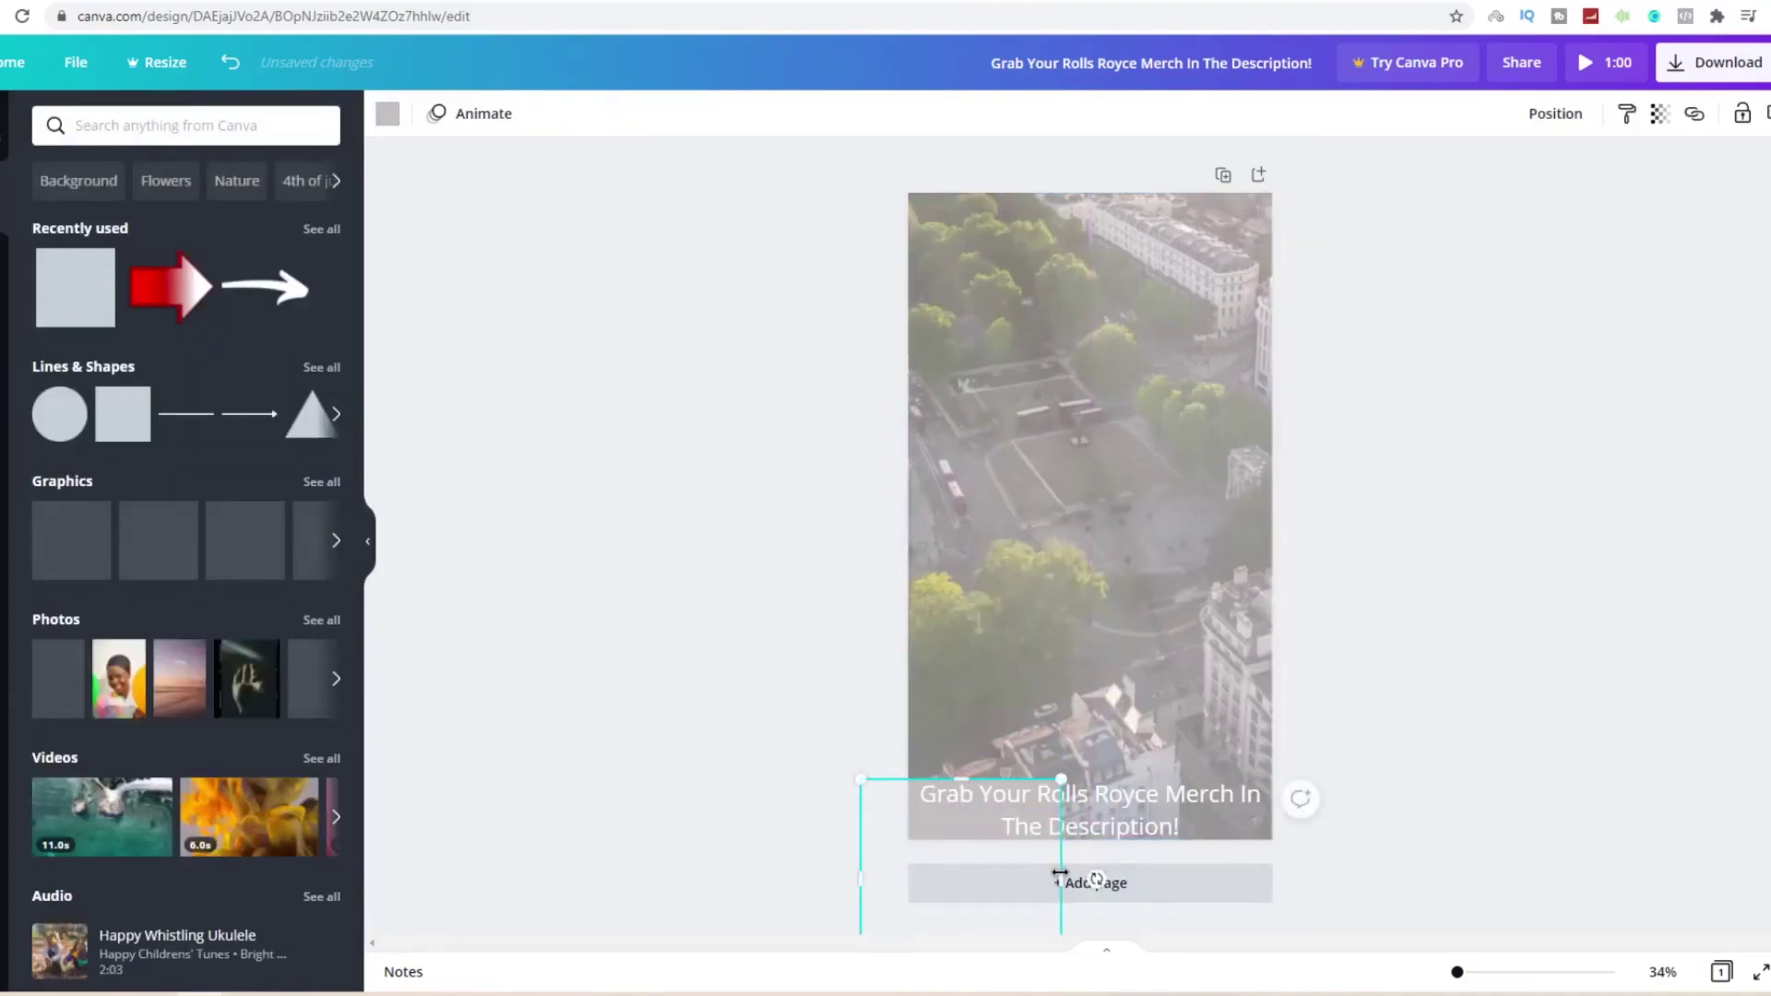
drag(1063, 879, 1342, 879)
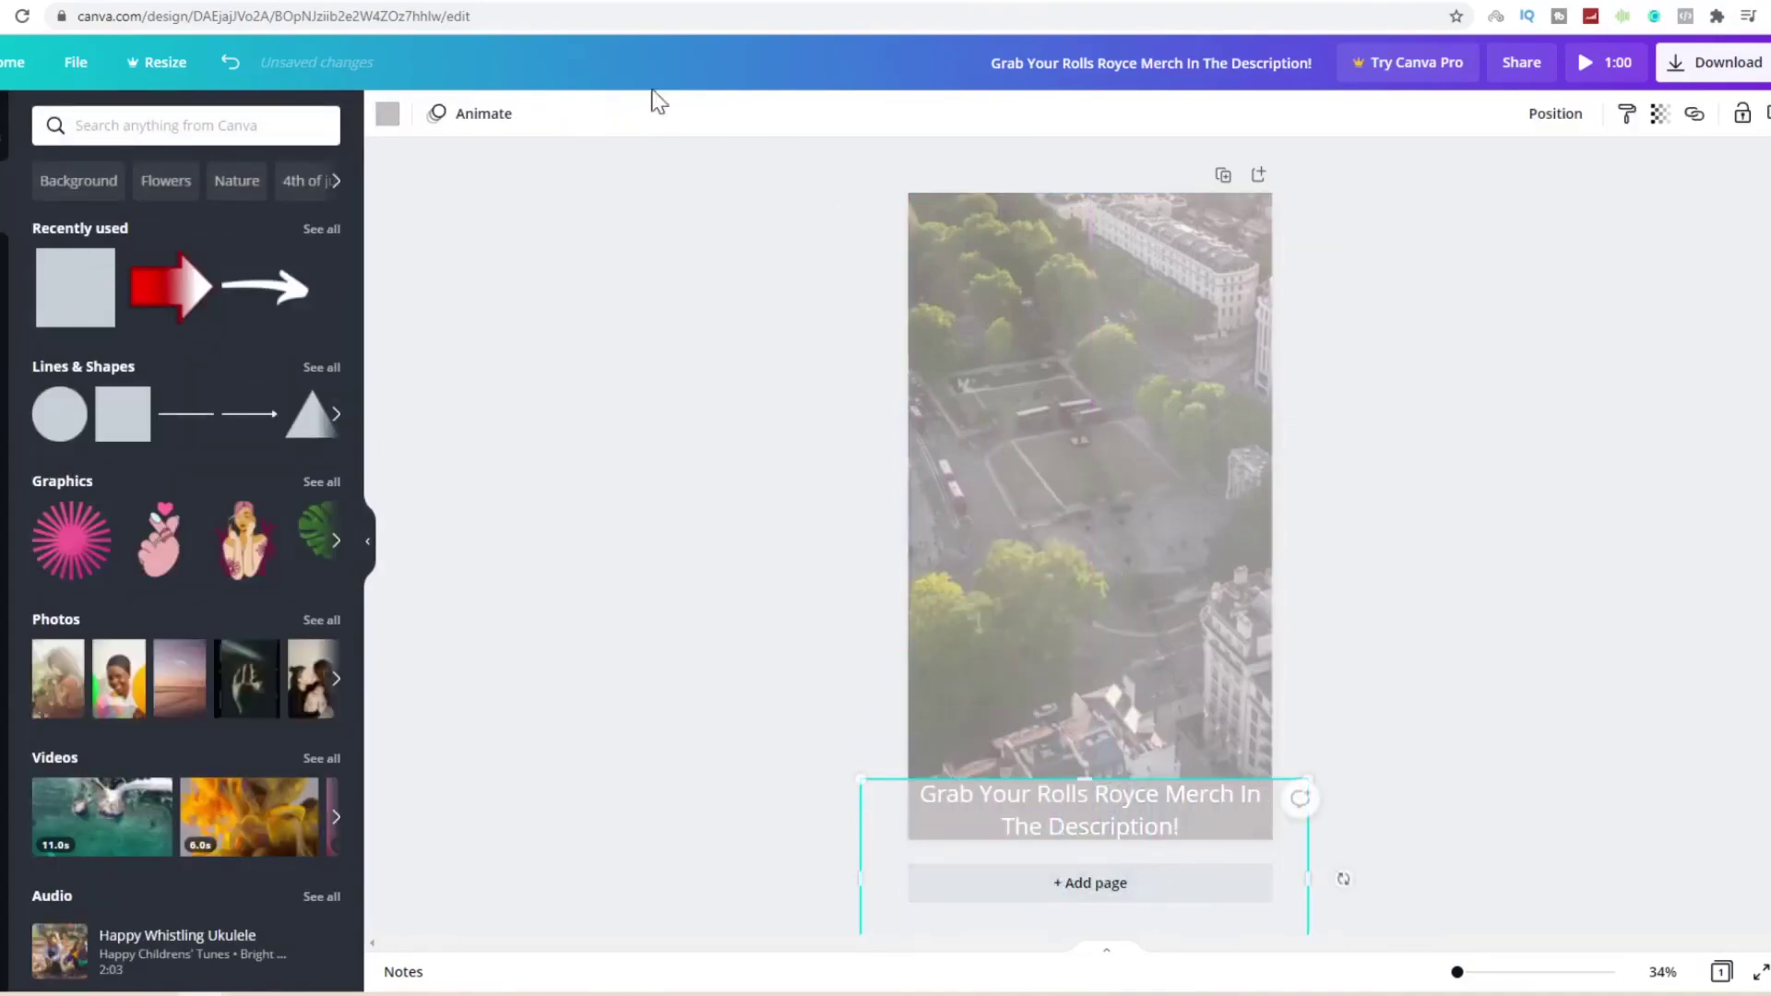
click(402, 119)
click(53, 424)
key(Escape)
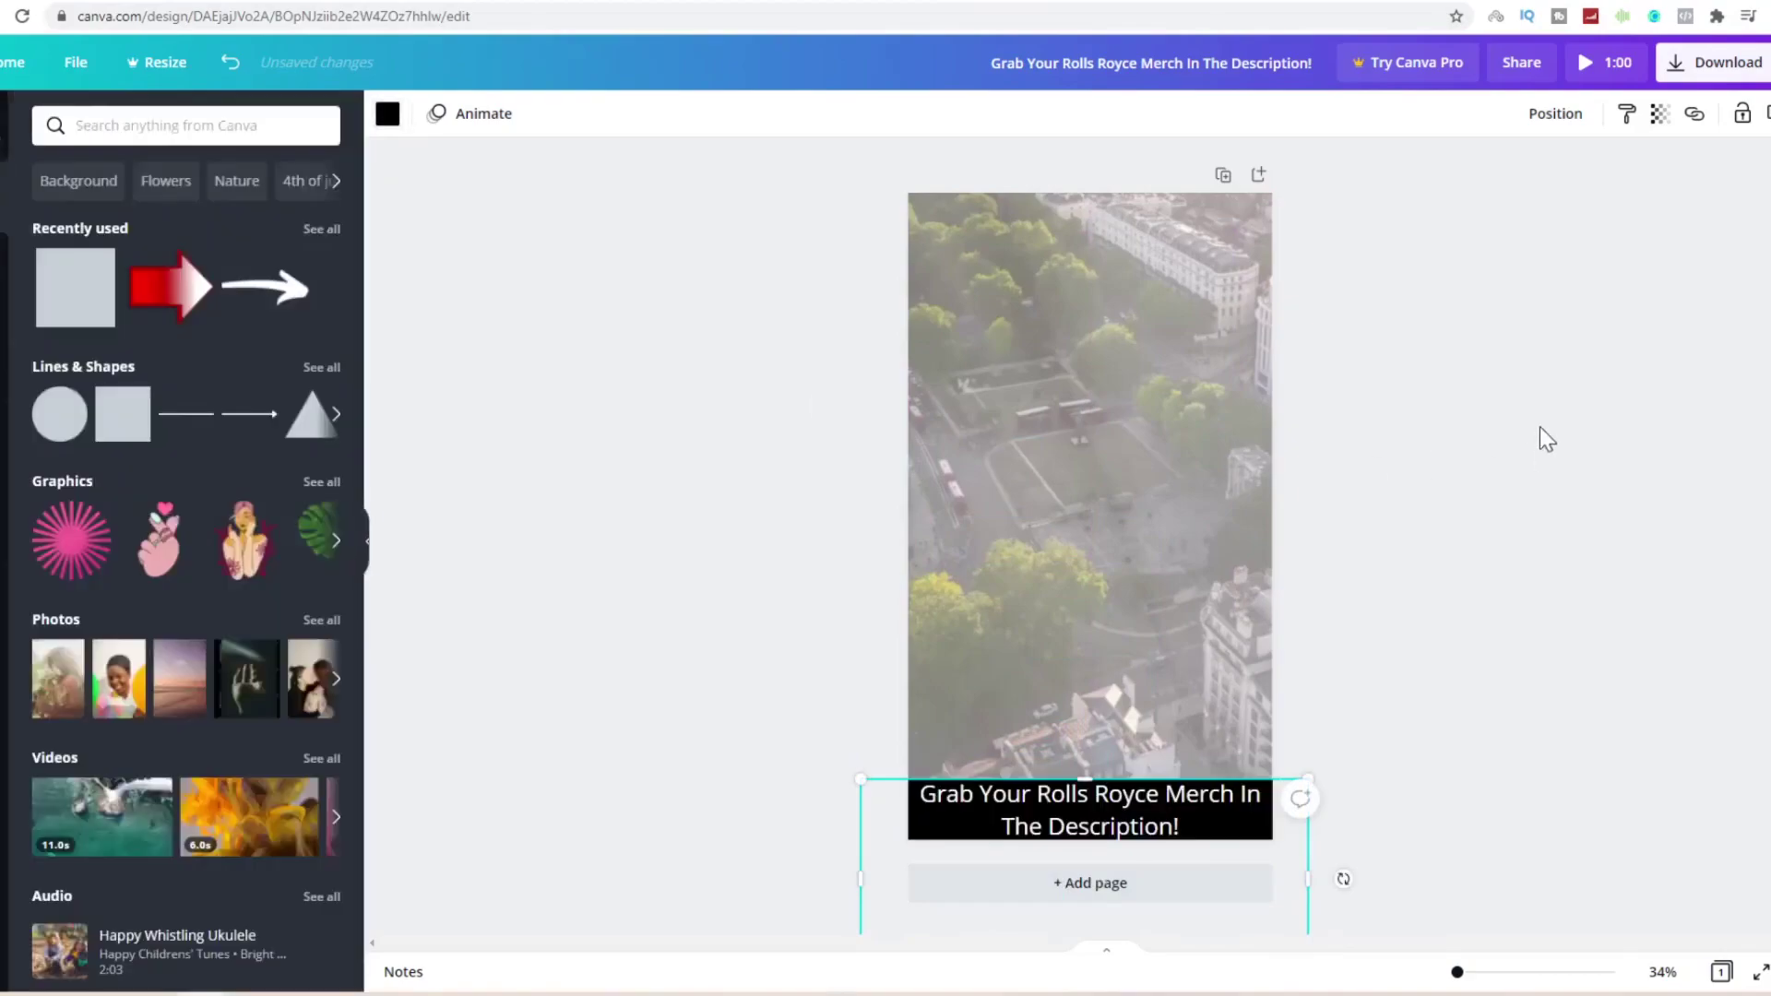
click(1540, 426)
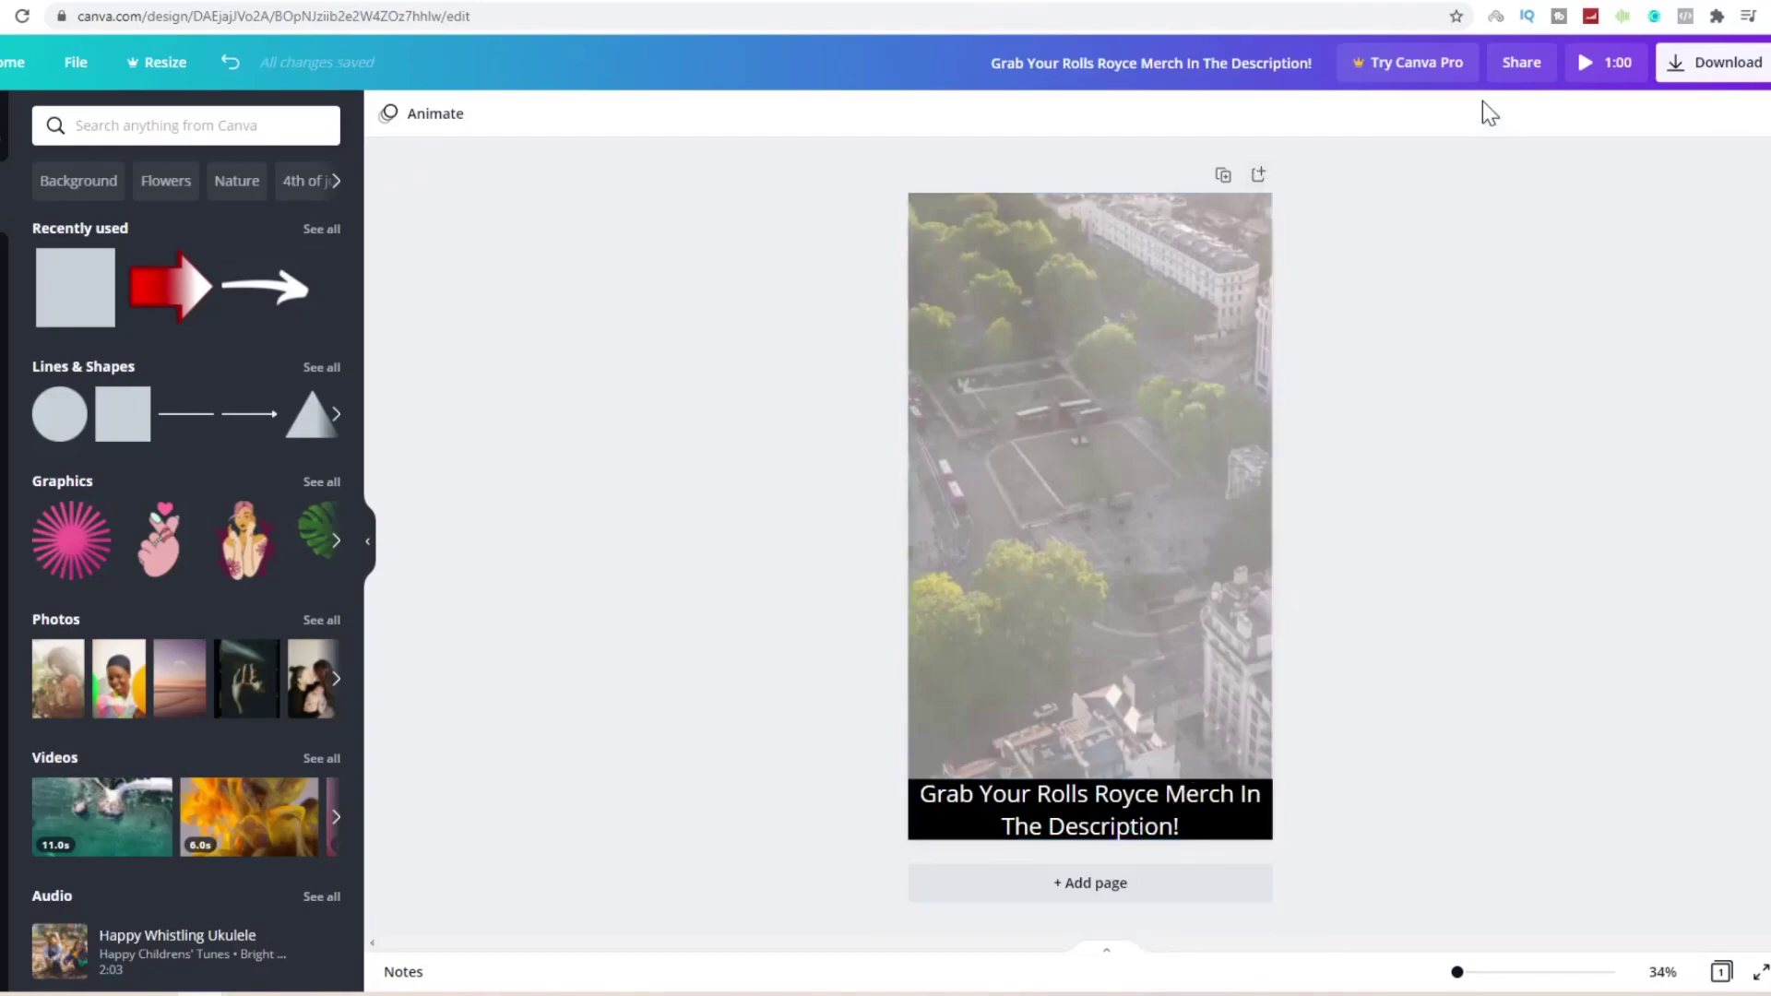
click(1710, 69)
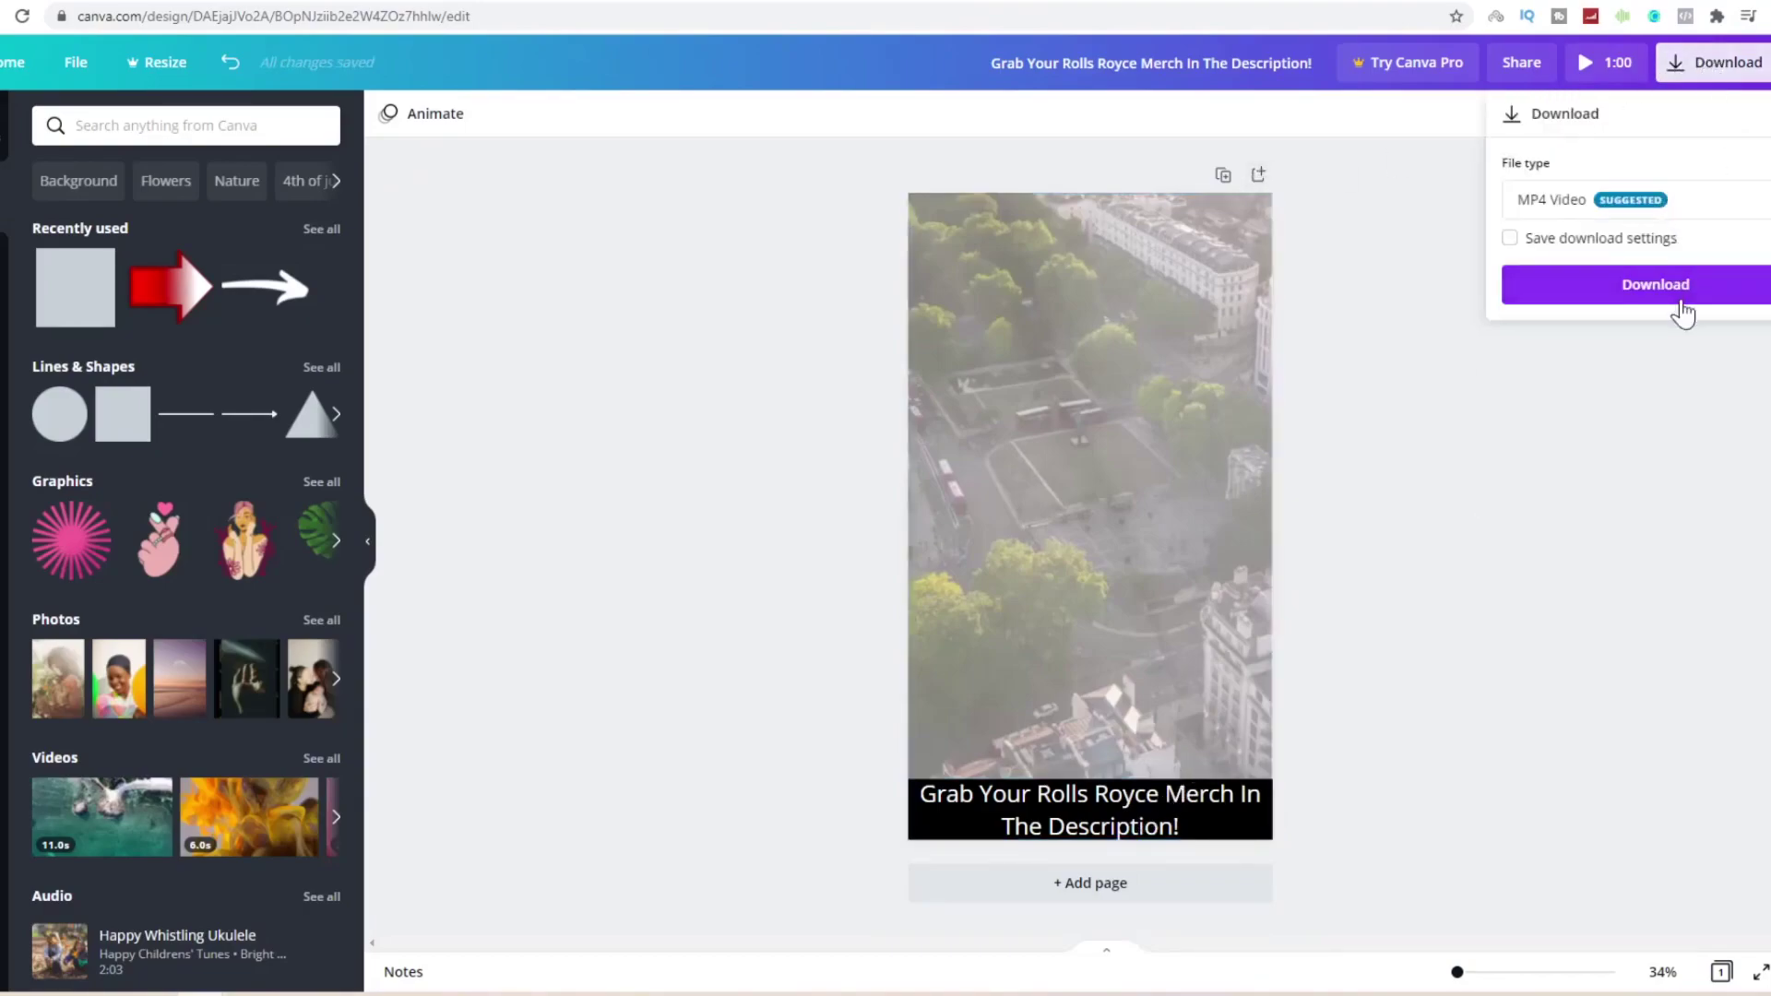
click(1676, 288)
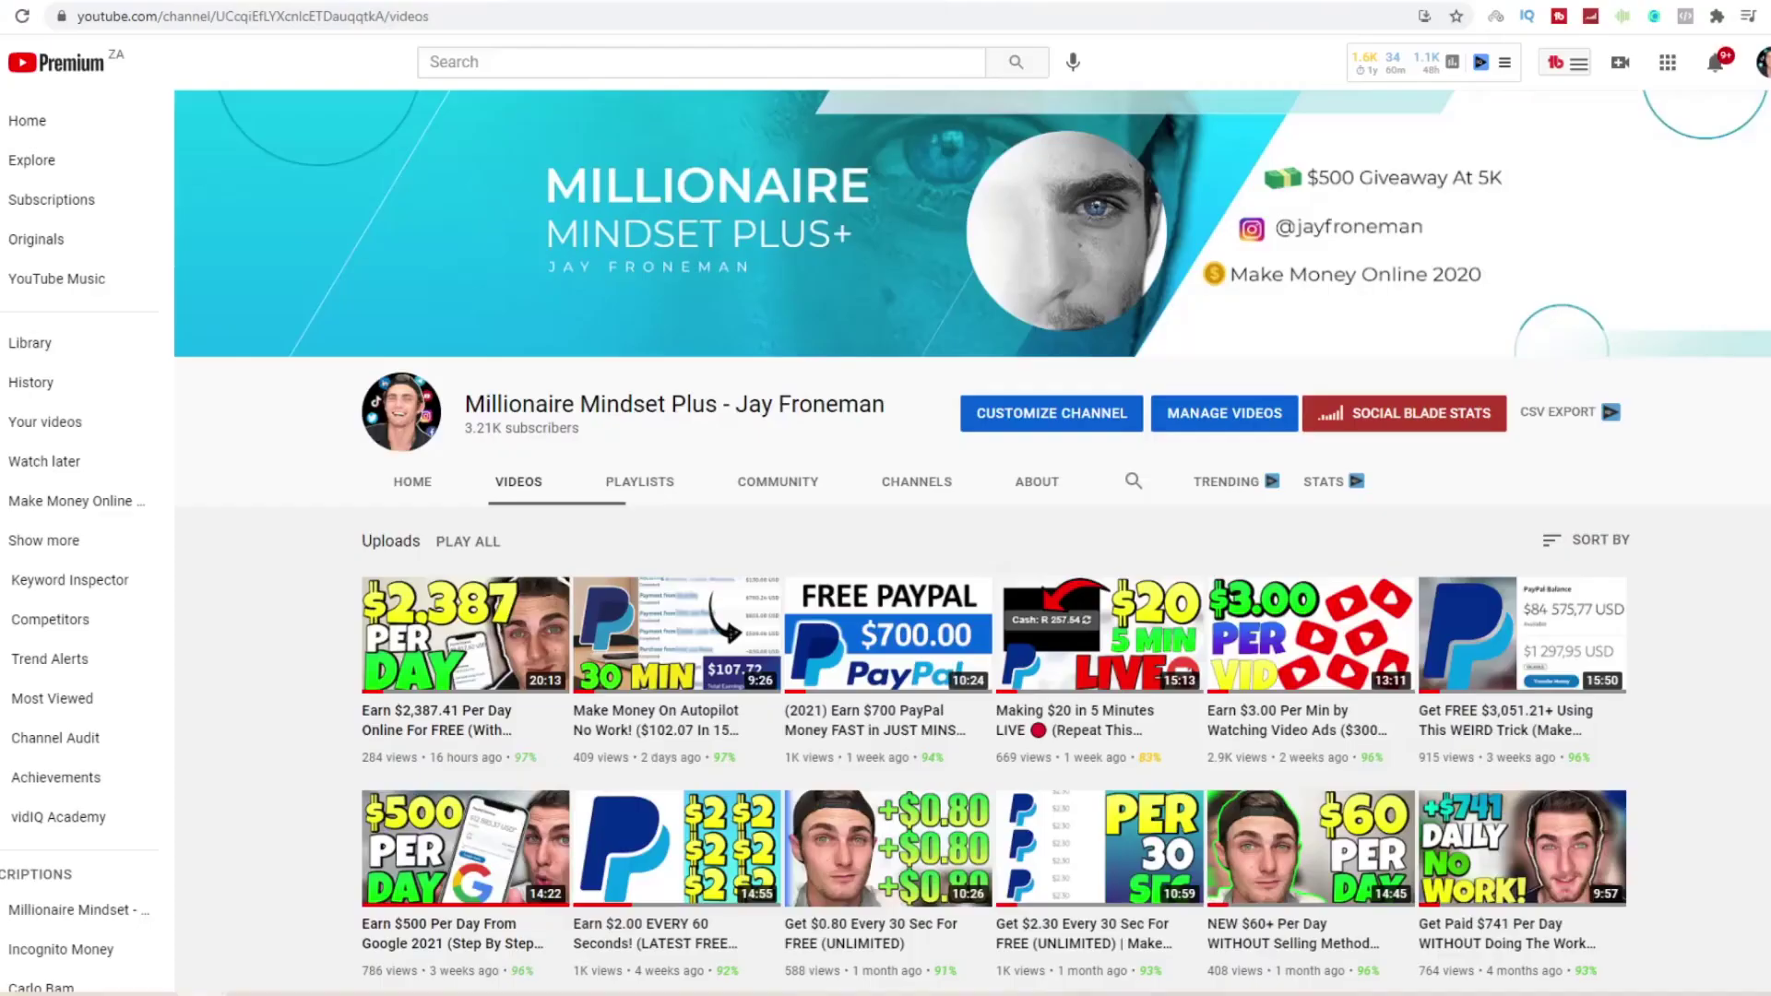
- Start a YouTube Studio video upload and choose the exported Canva story MP4
click(1619, 62)
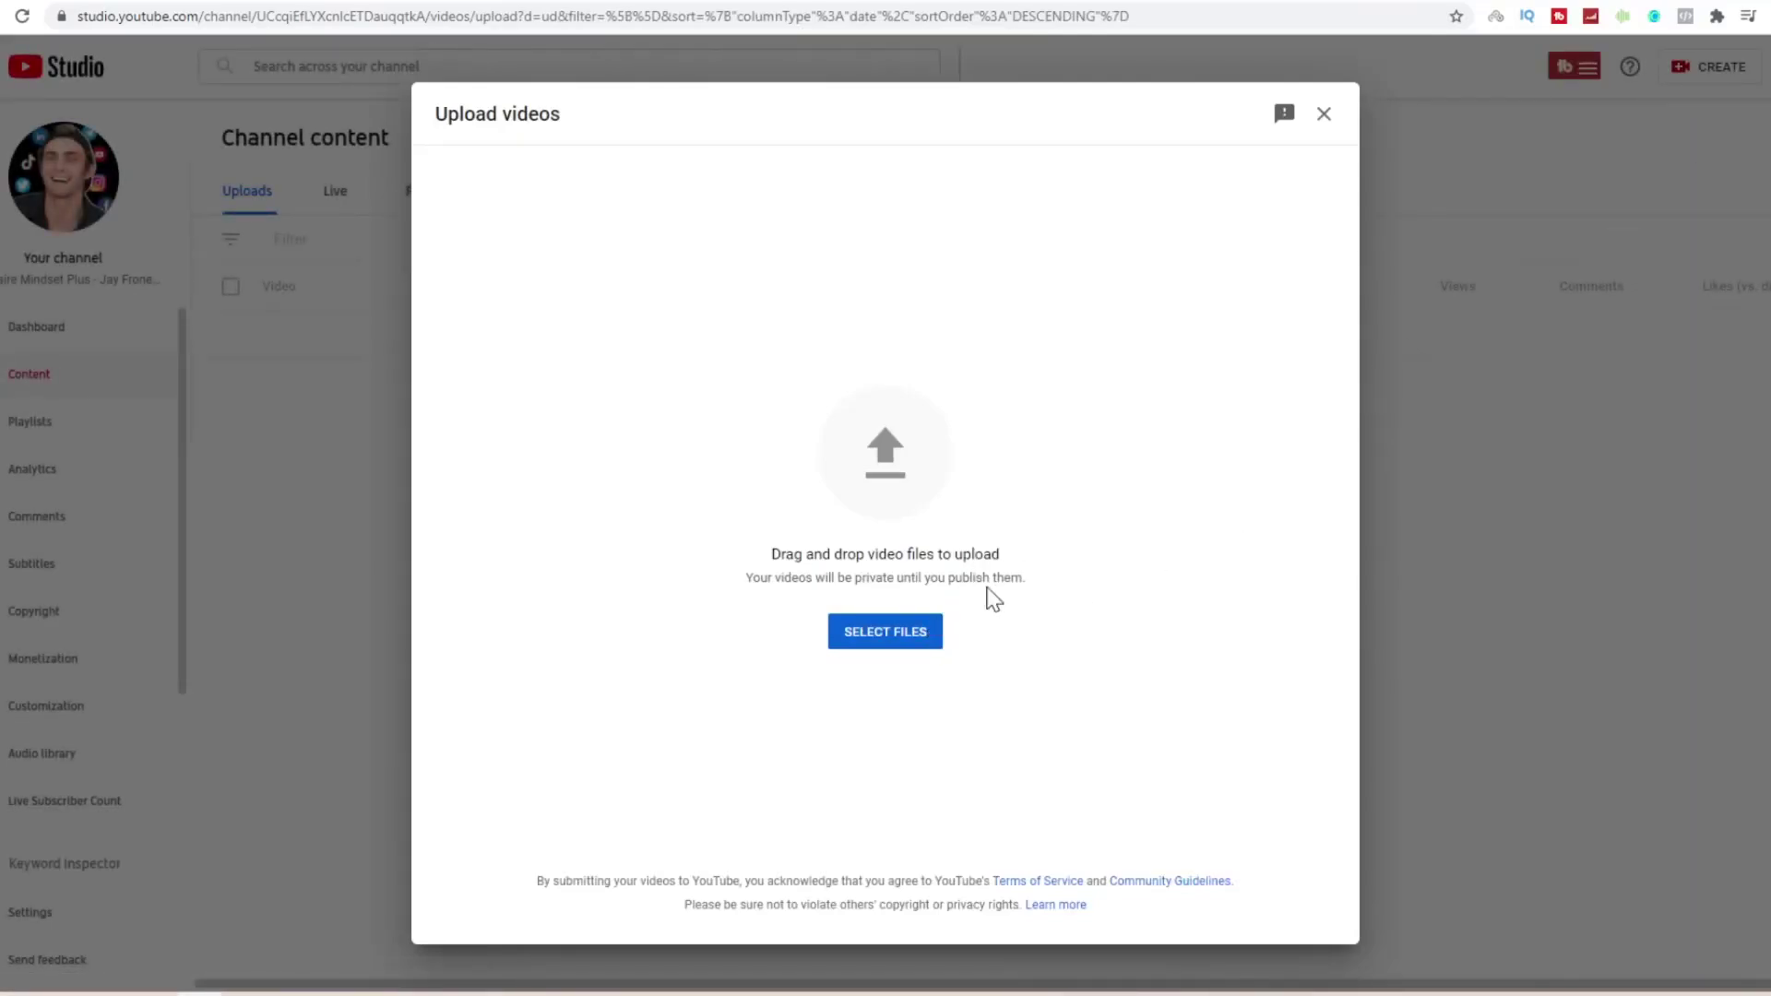
click(886, 631)
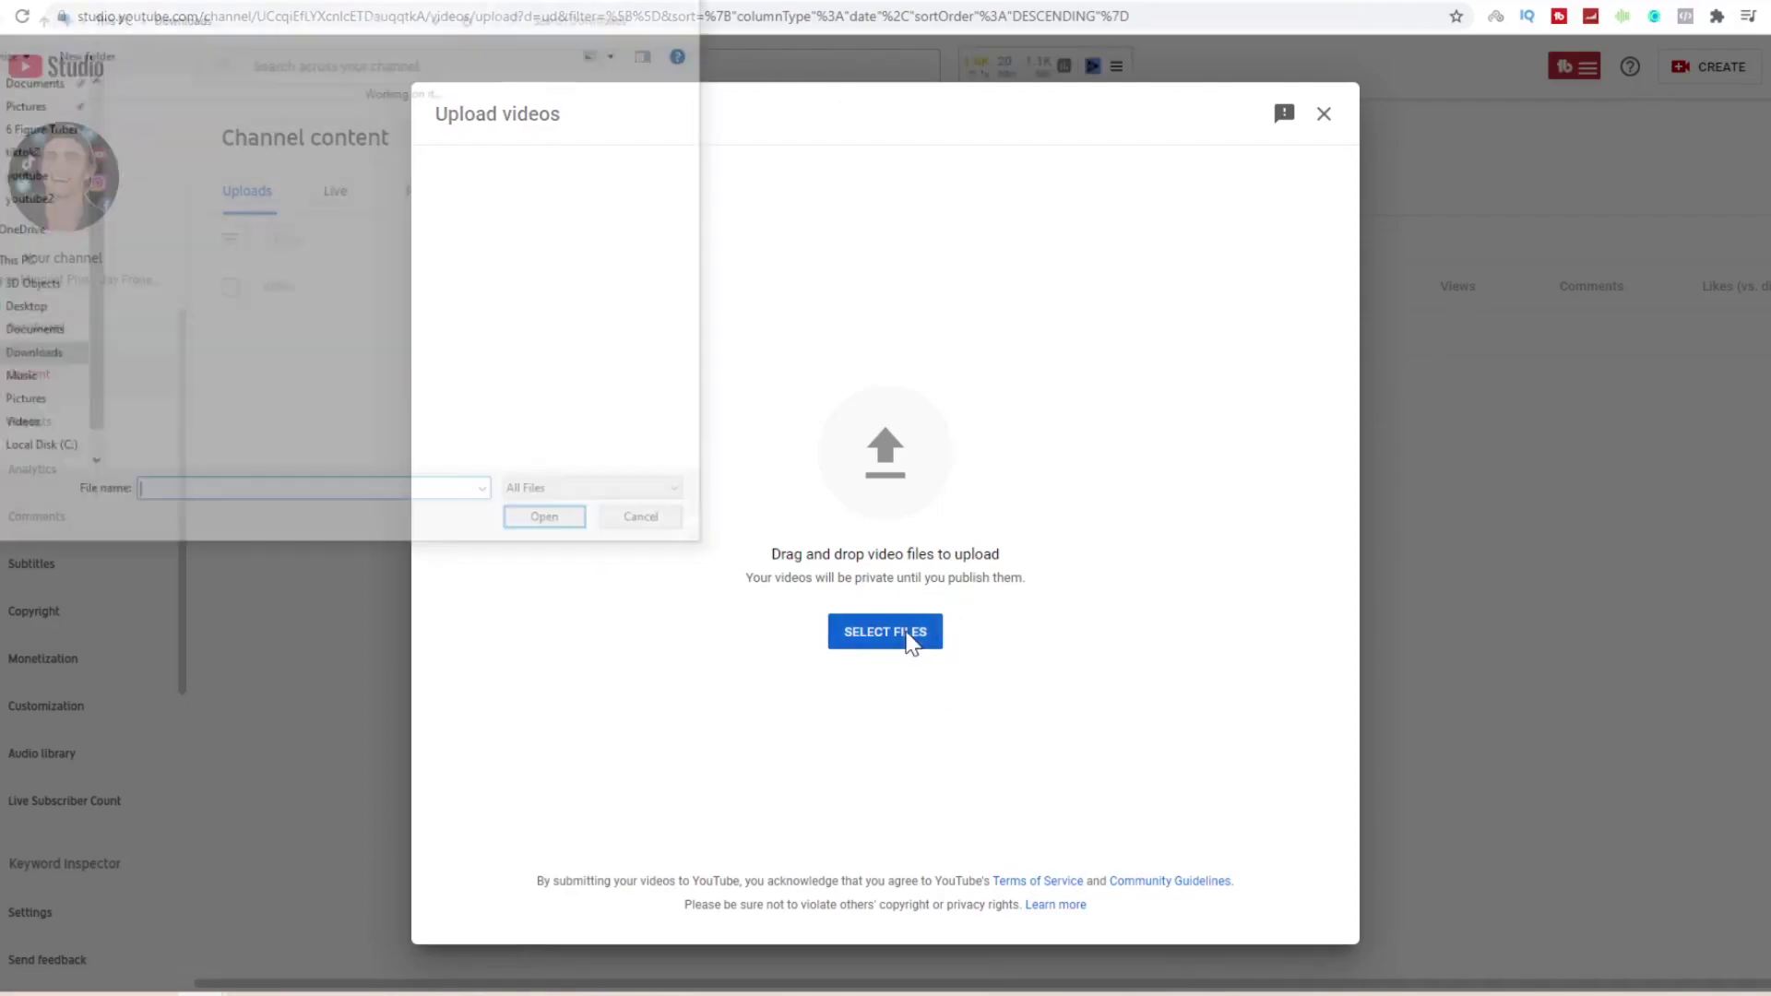
double_click(180, 149)
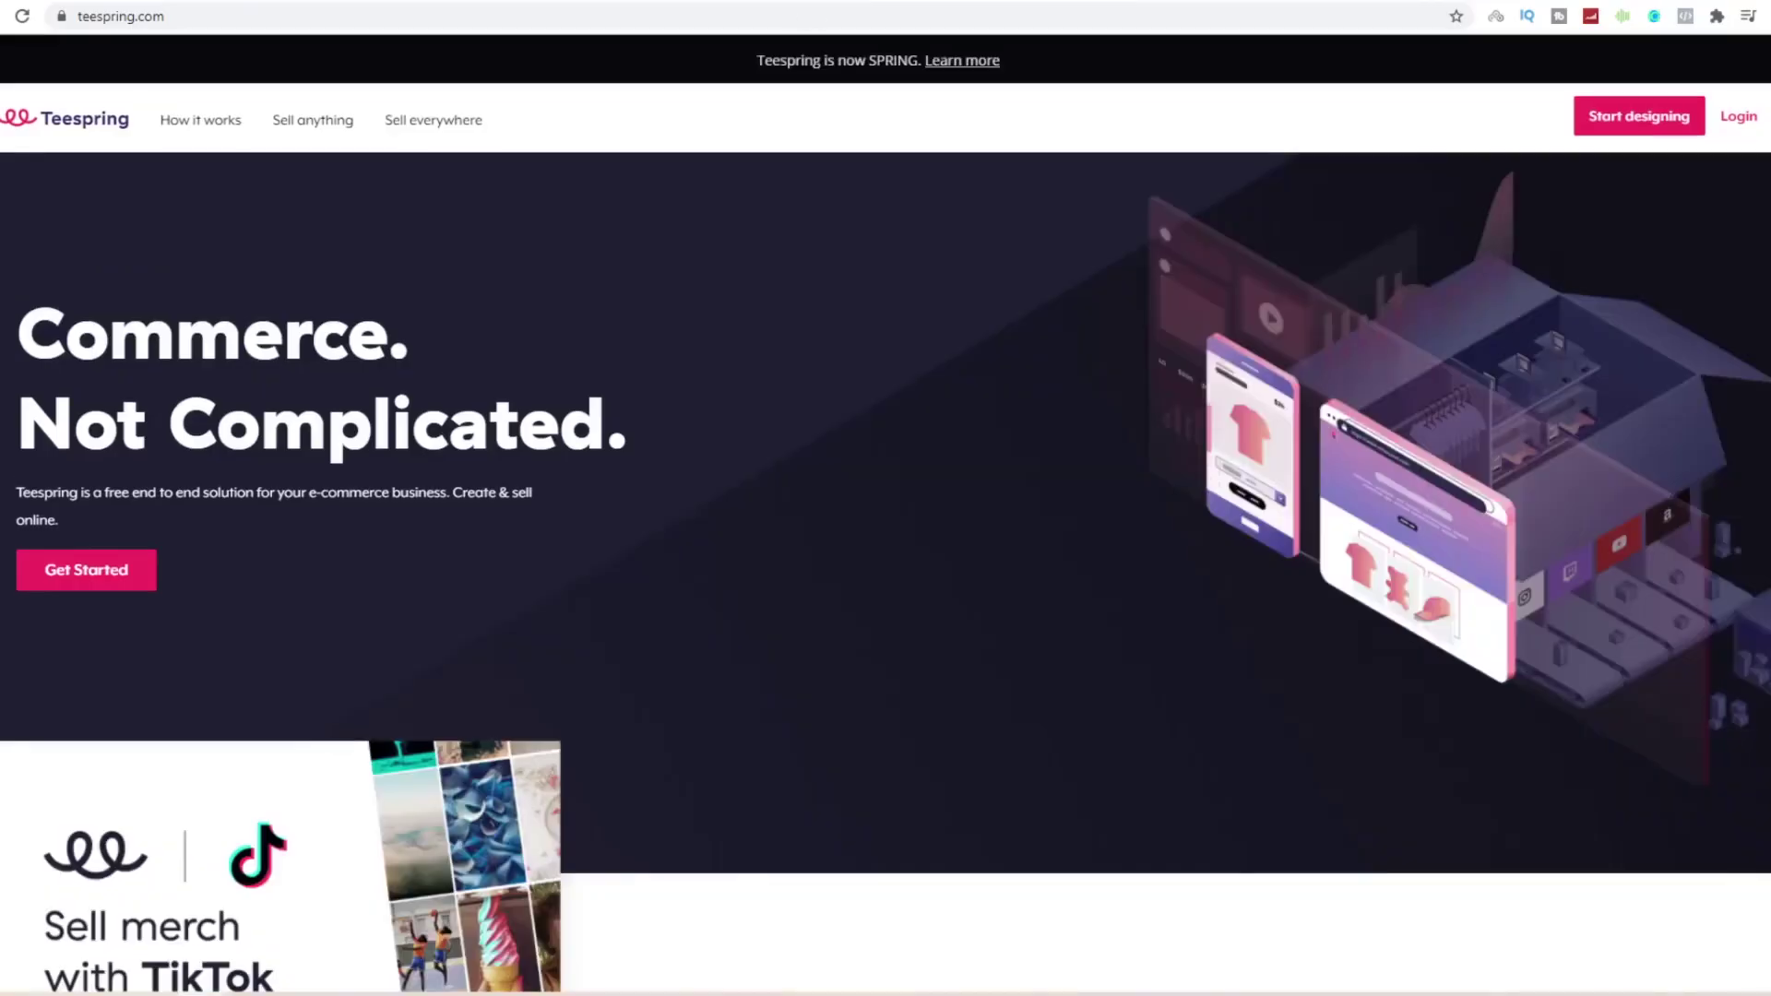
- Start a Teespring design and pick the AS Women's Premium Hoodie from Trending Products
click(1670, 127)
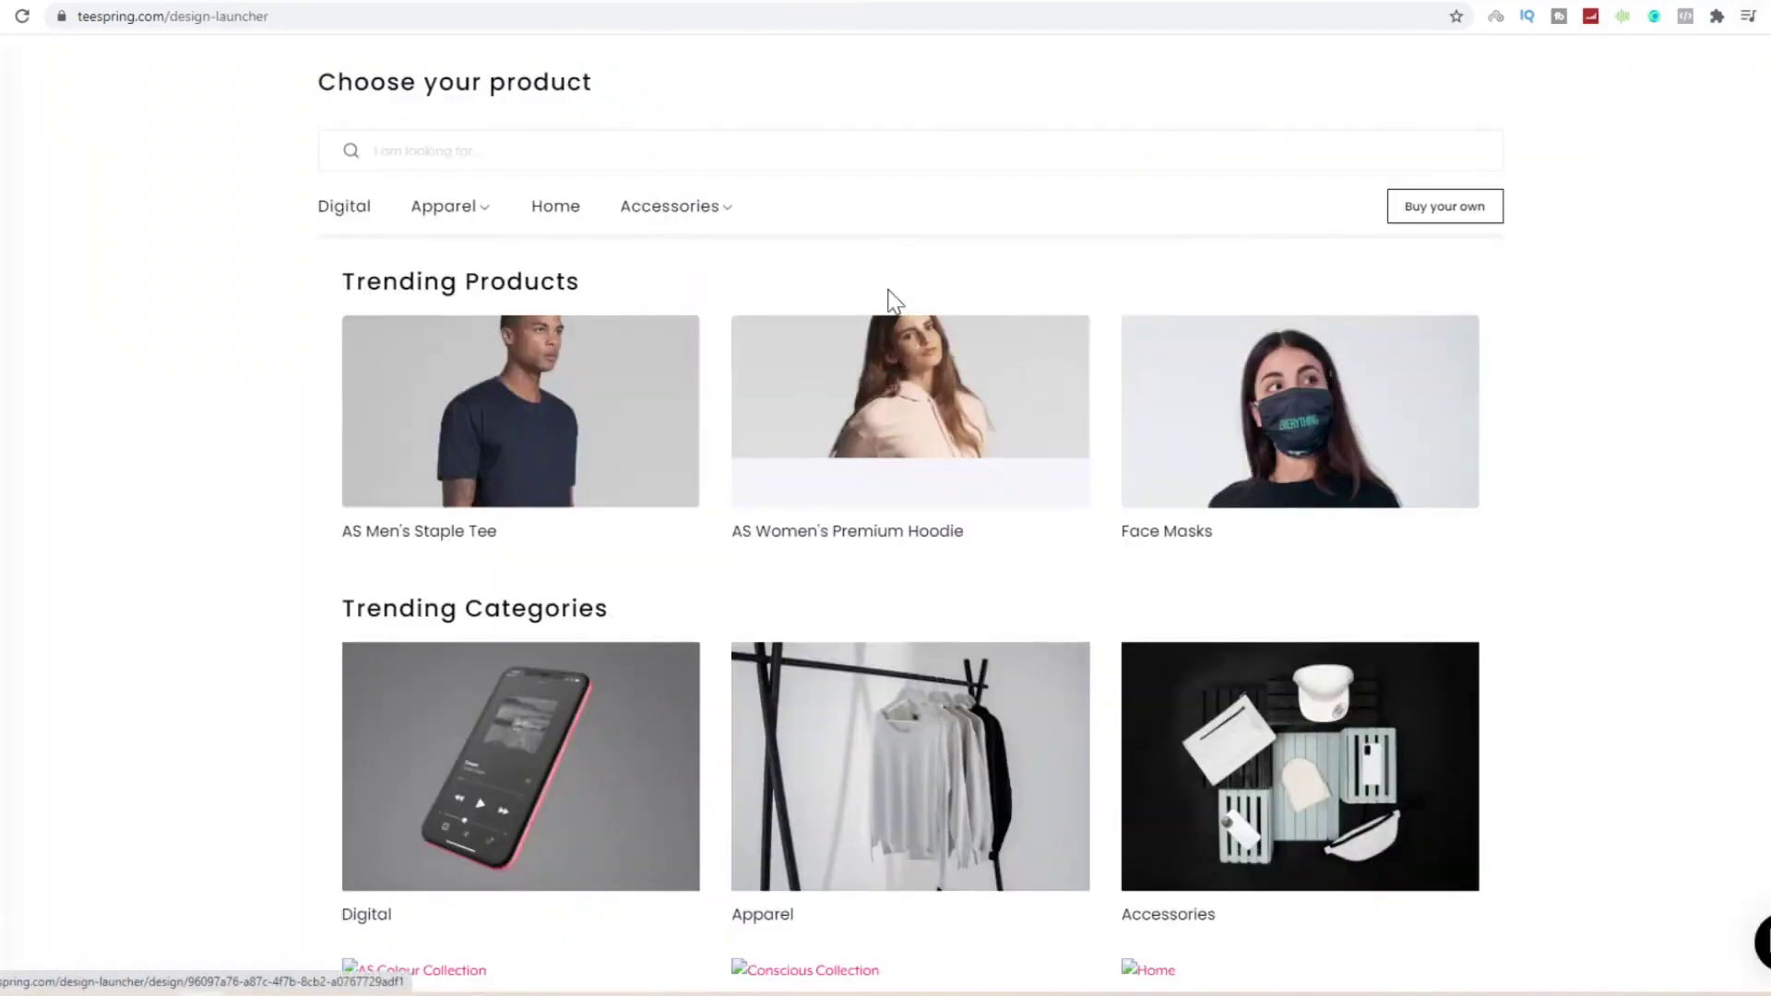
scroll(917, 237, down, 1)
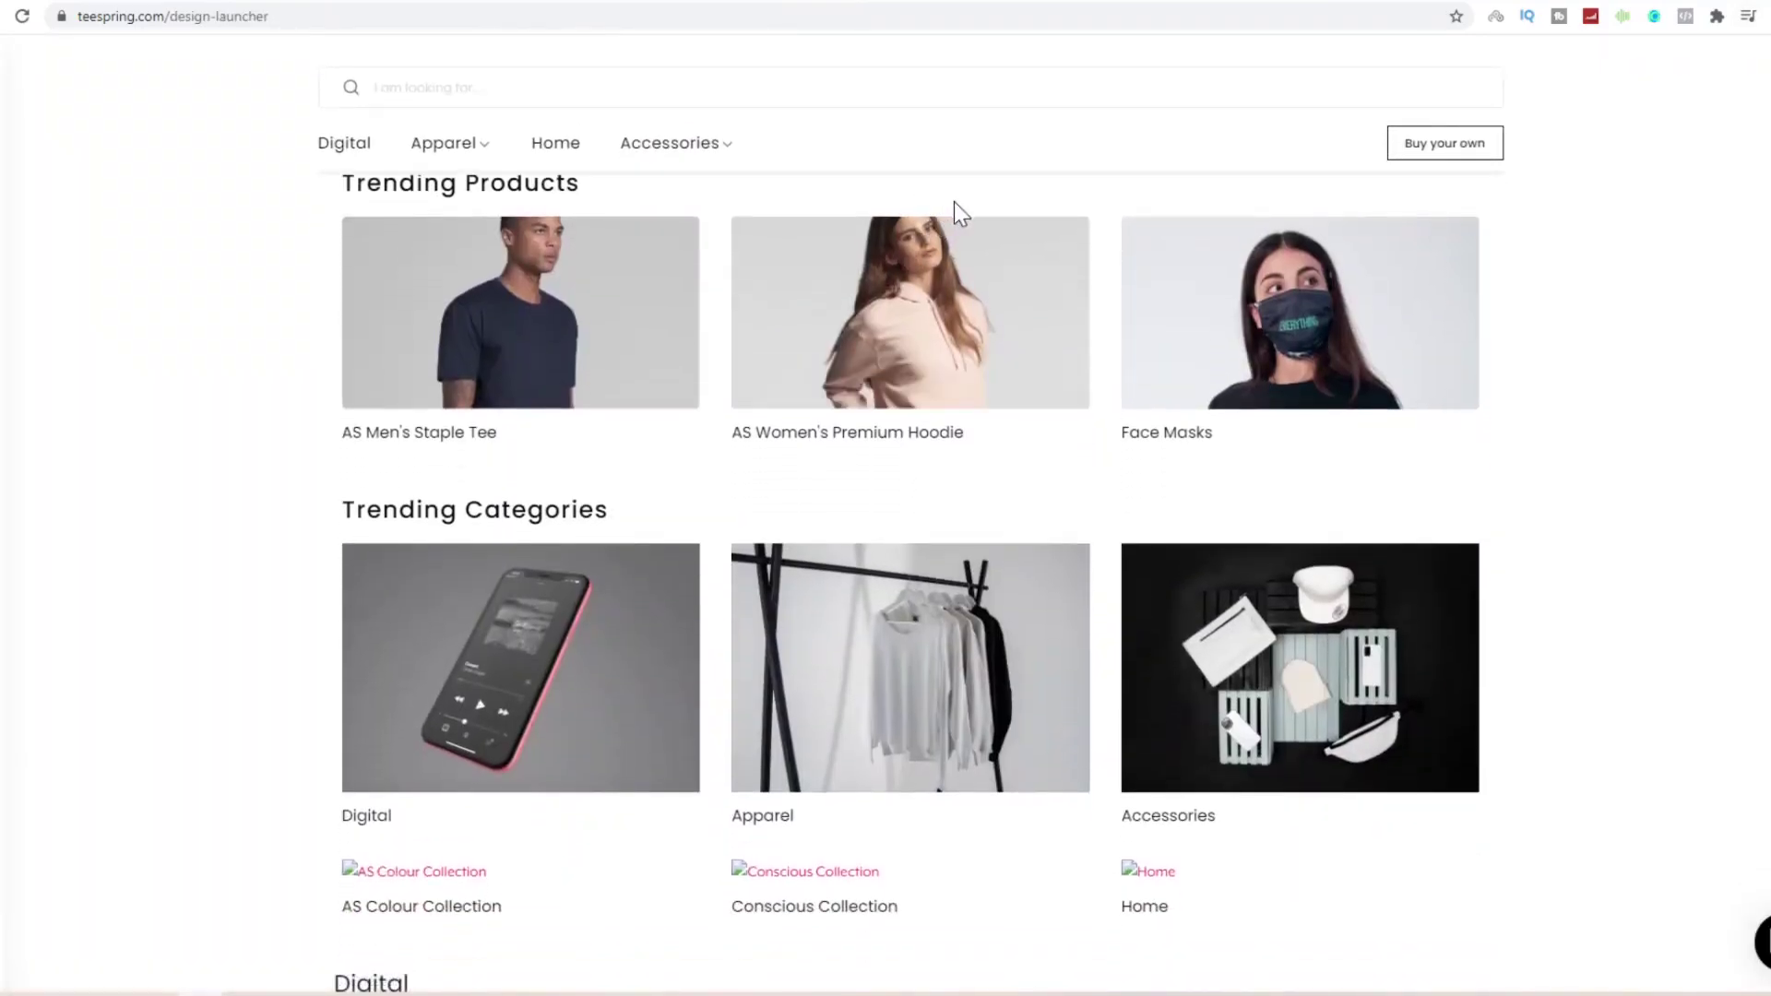
scroll(673, 553, down, 1)
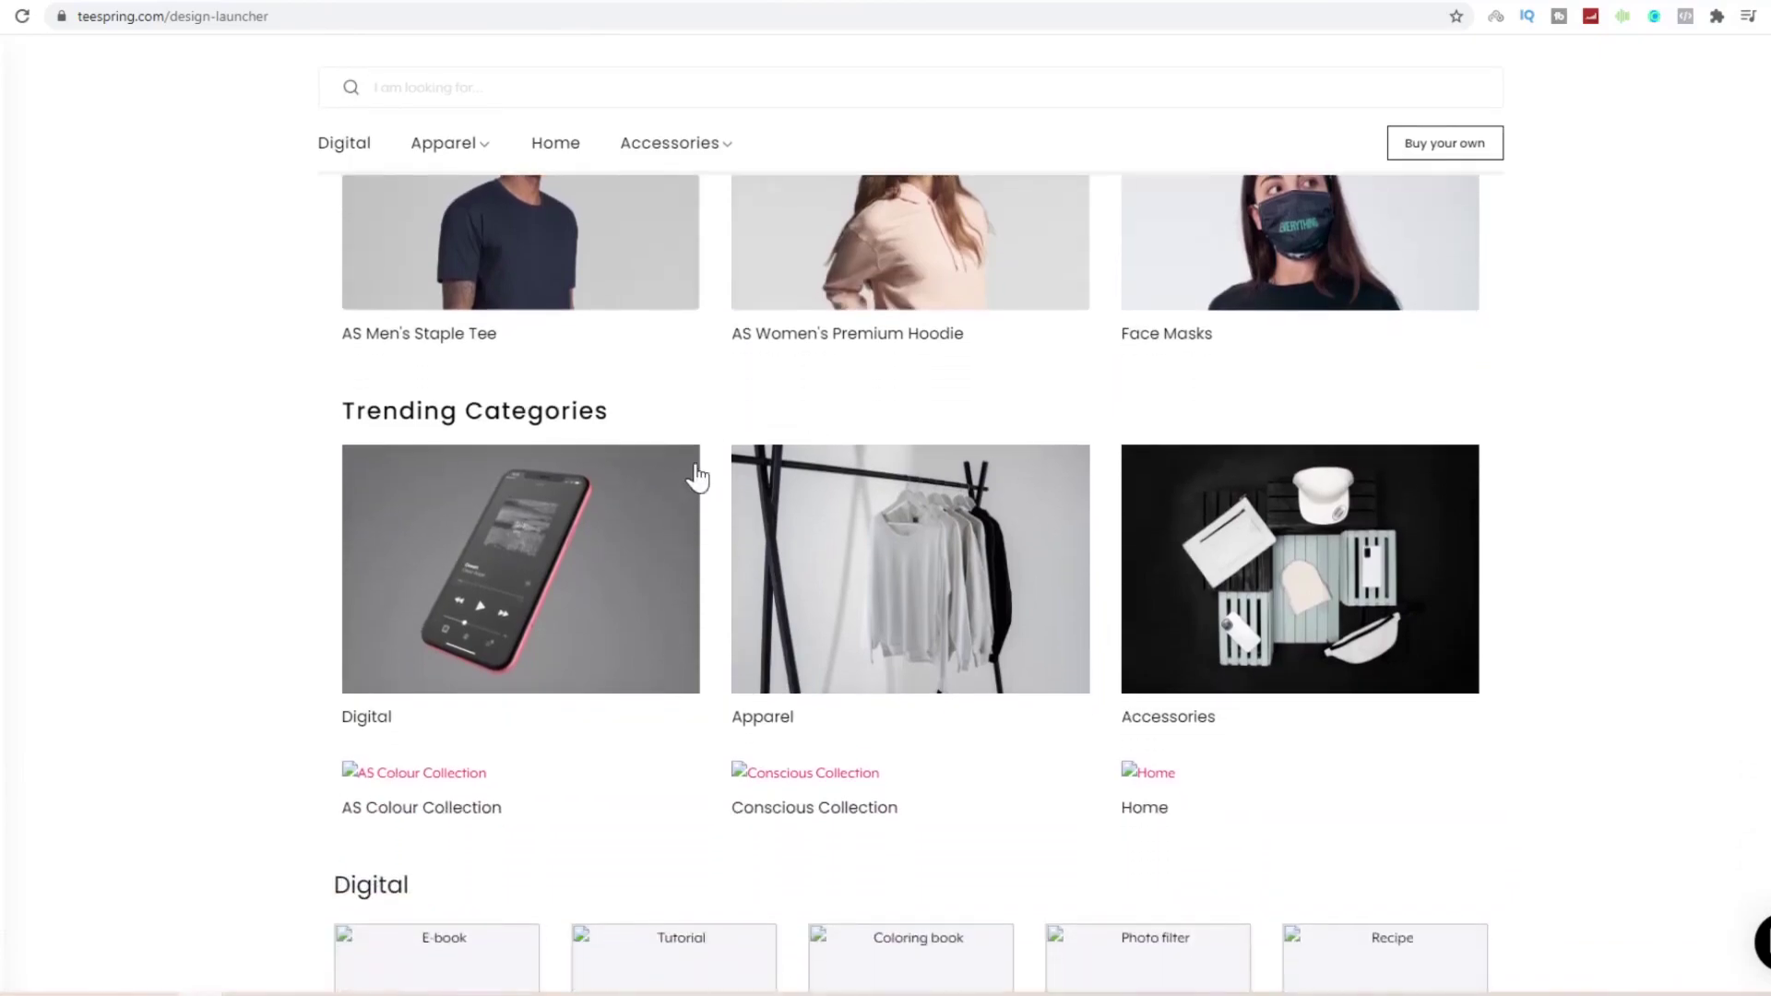
scroll(1206, 452, up, 2)
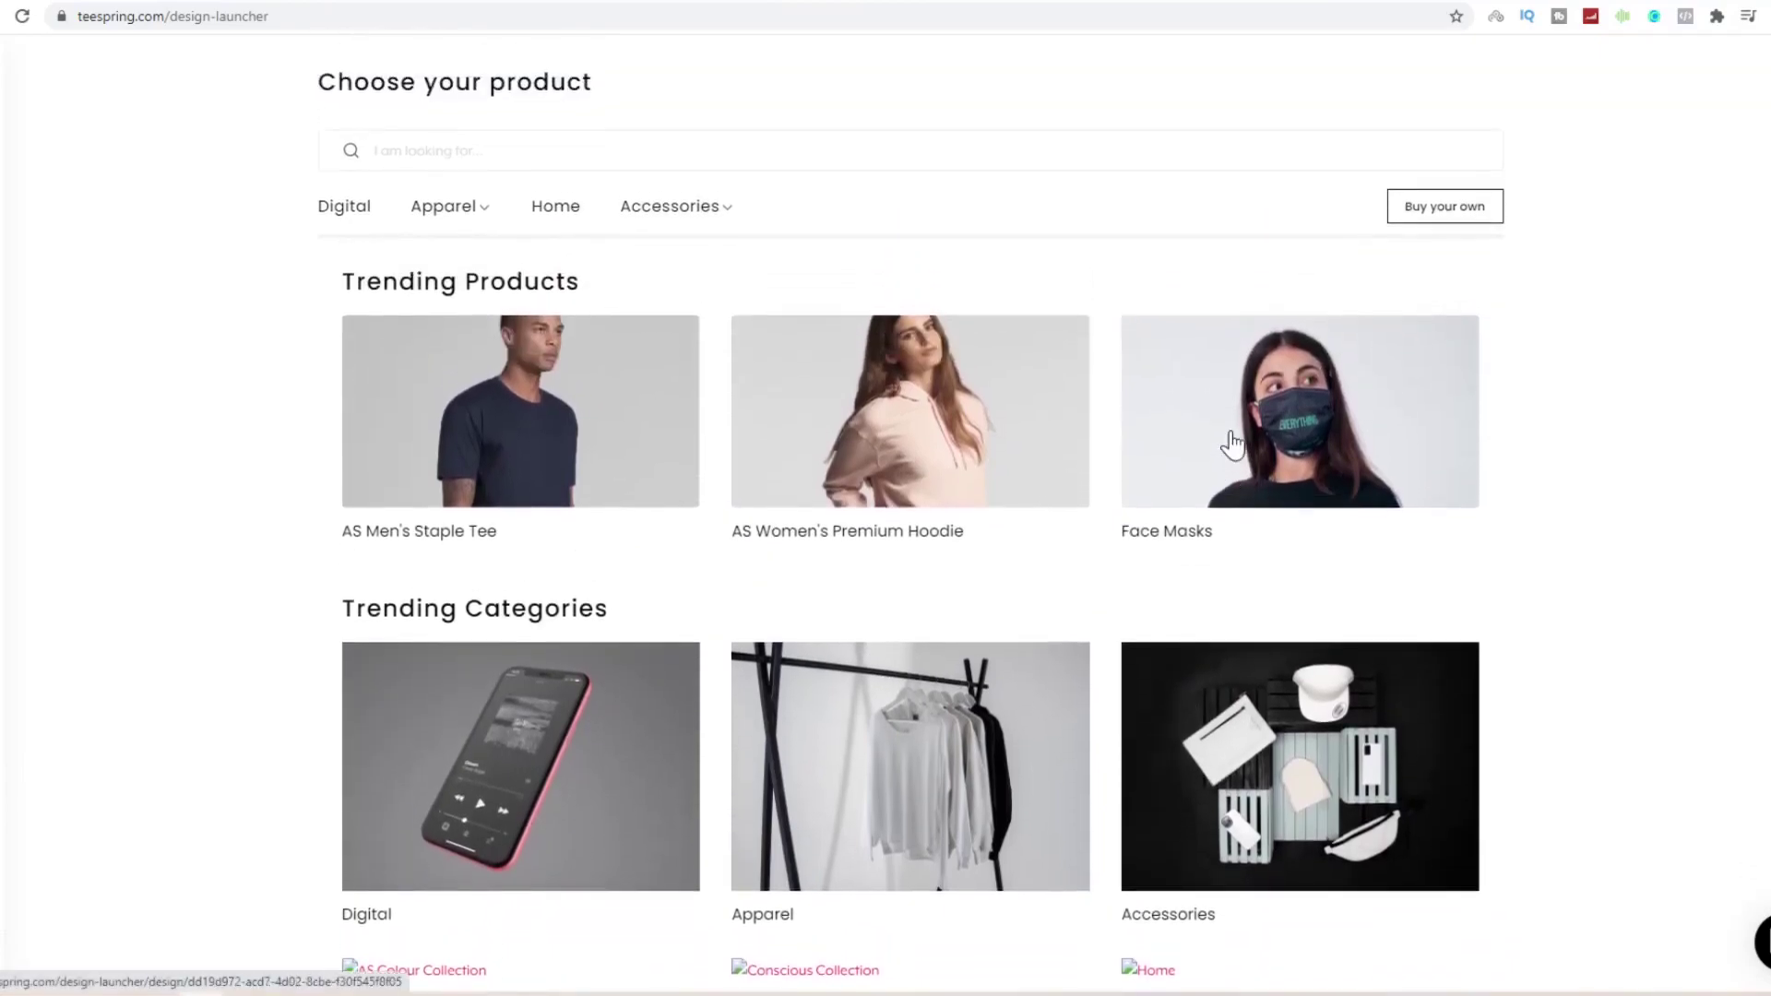
scroll(594, 415, down, 8)
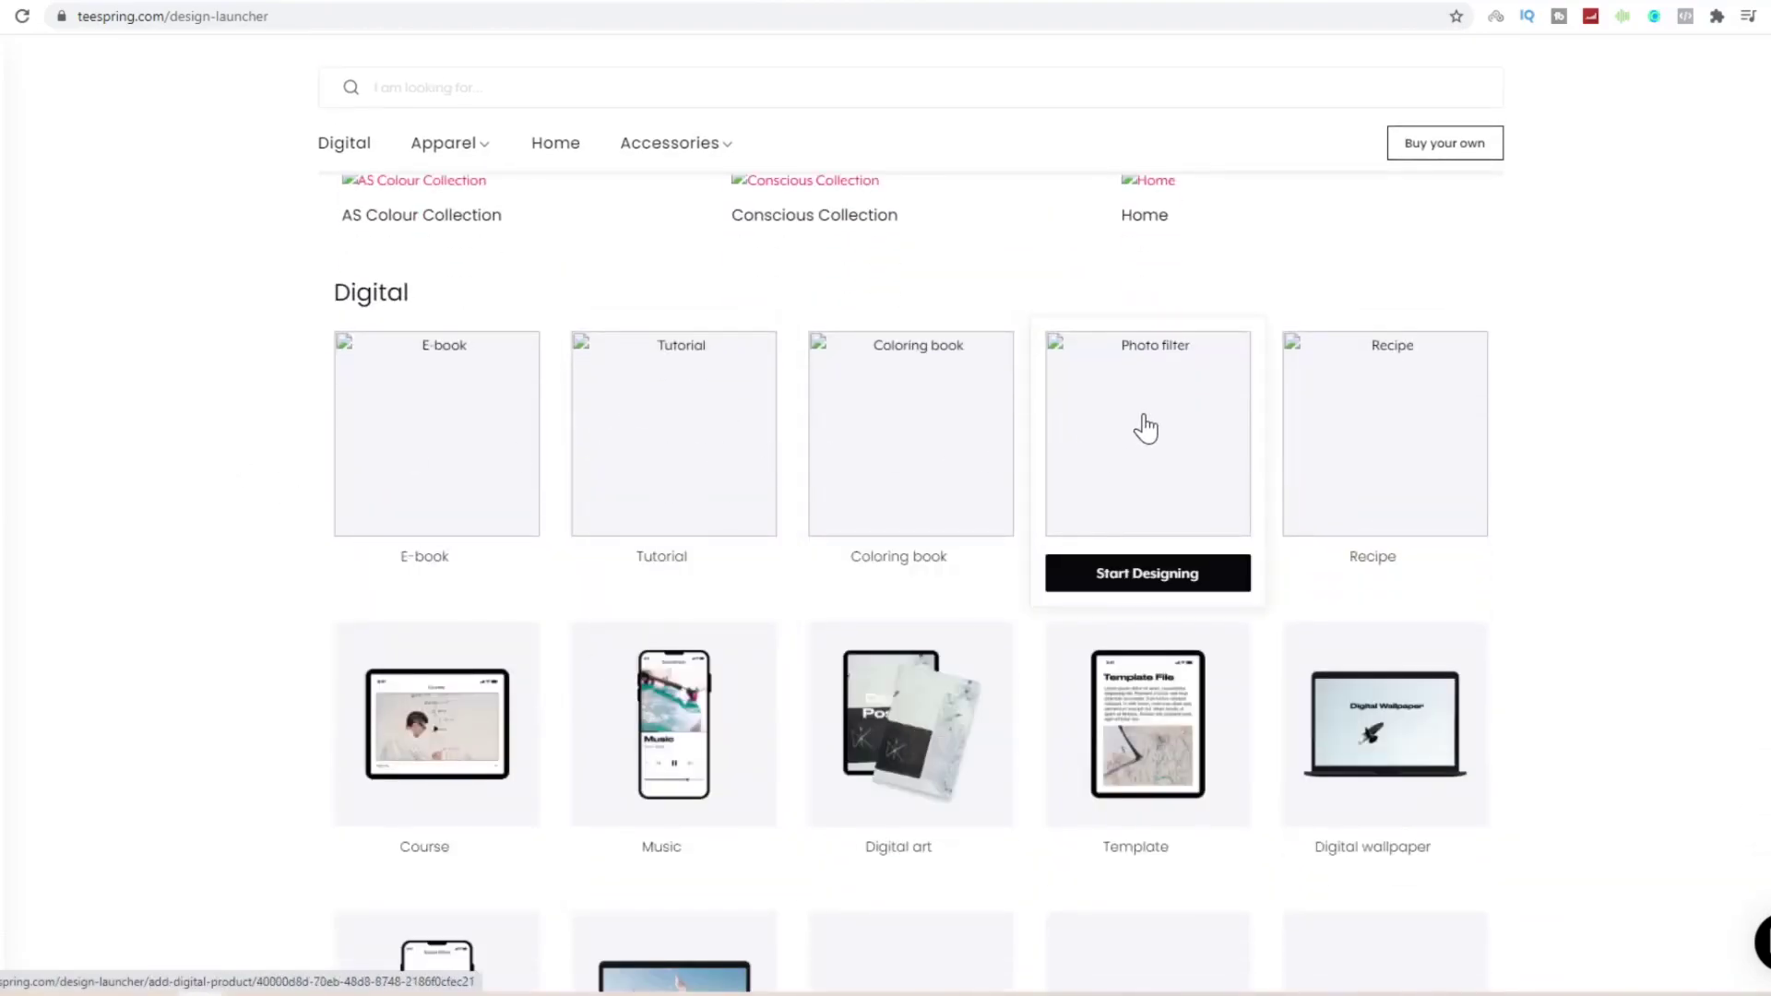
scroll(1033, 553, down, 2)
scroll(553, 553, up, 7)
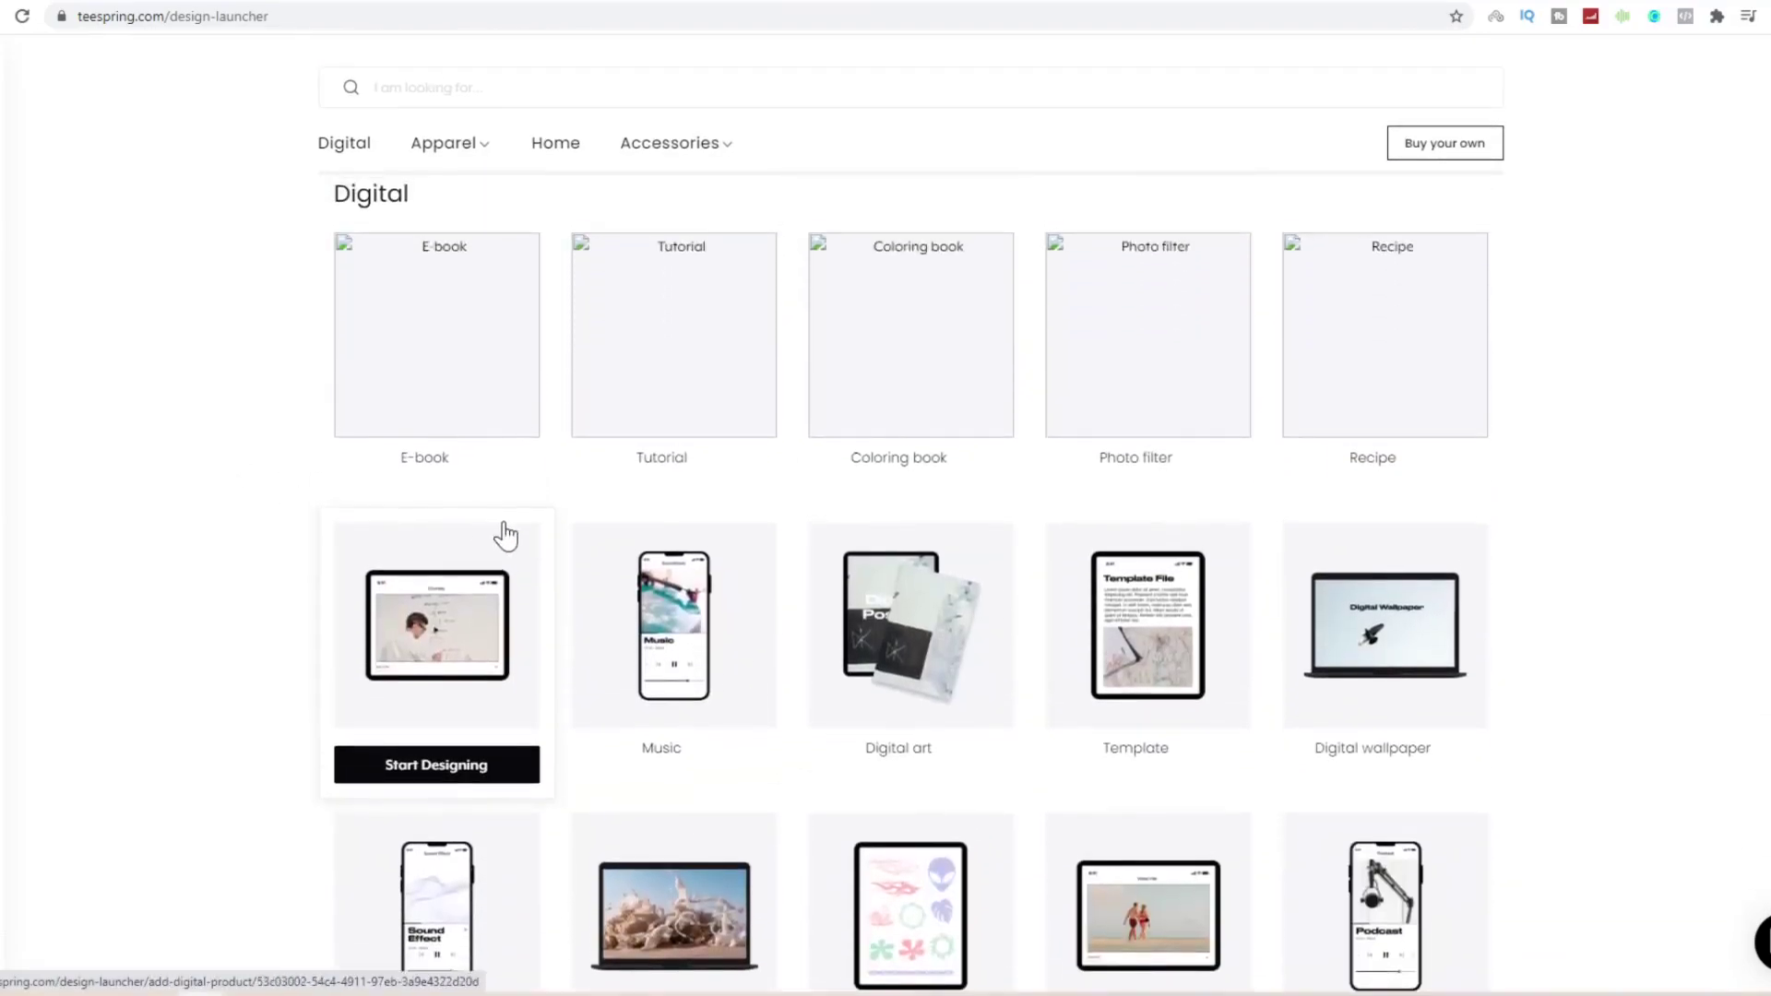
scroll(737, 530, up, 3)
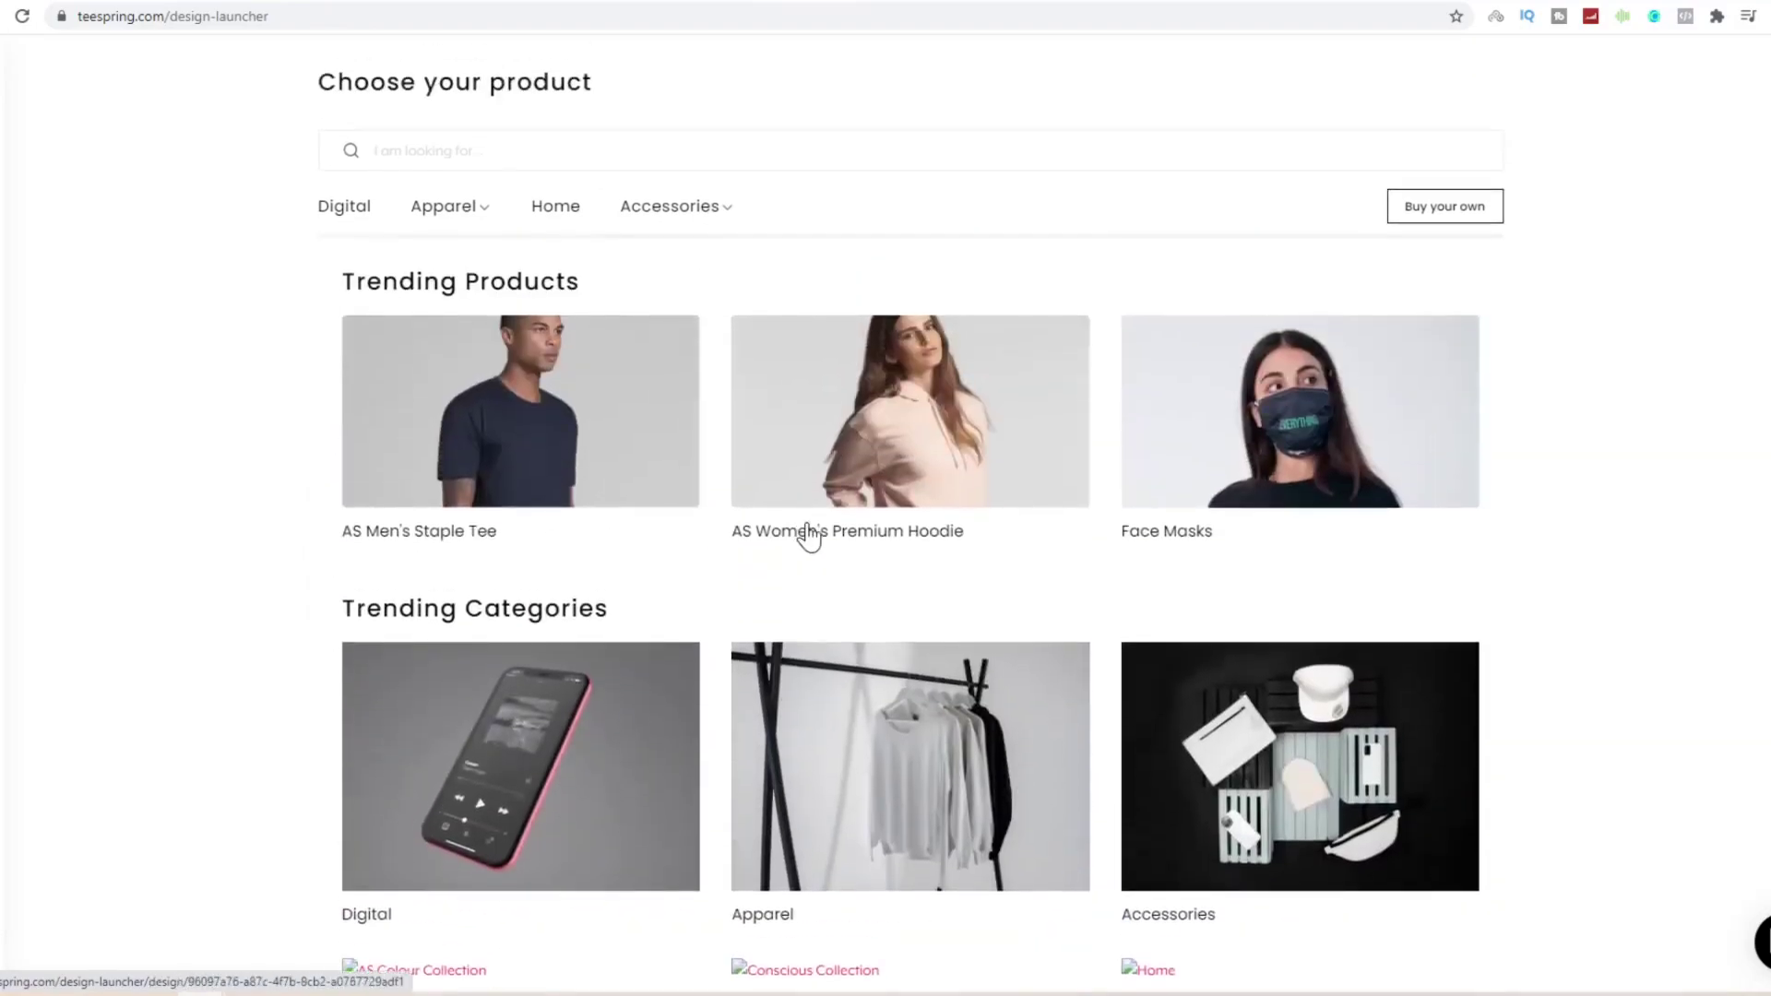
click(831, 483)
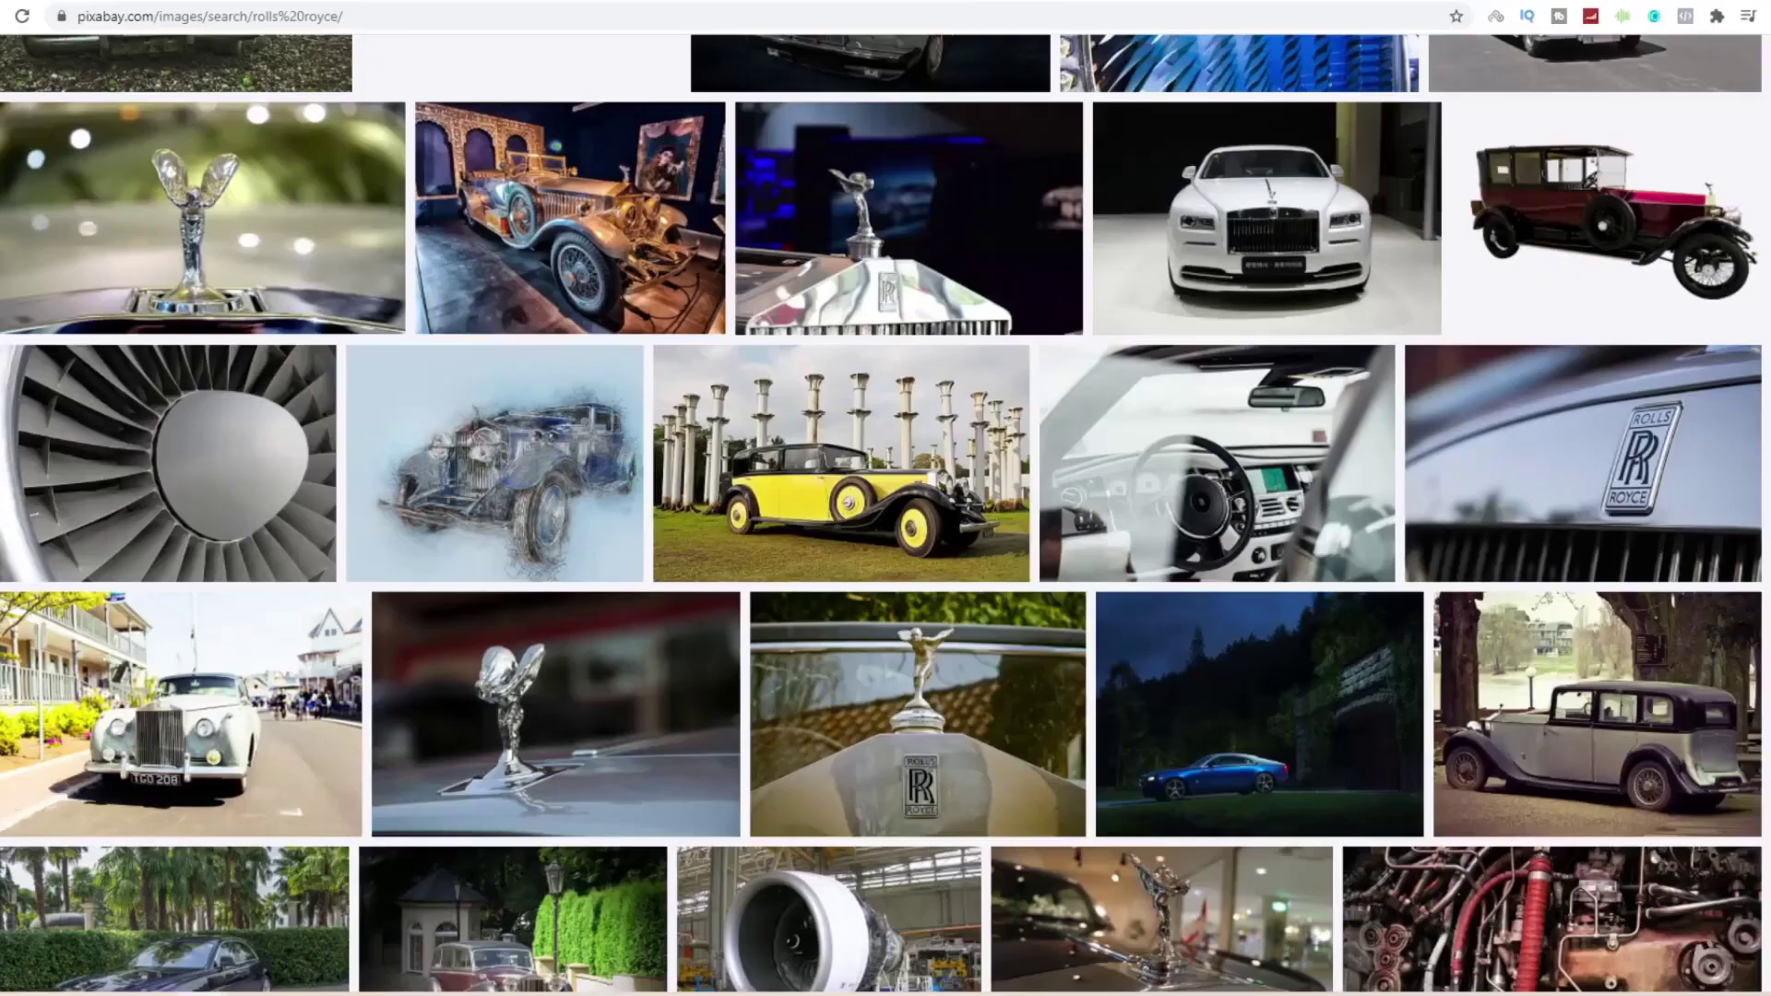
scroll(1015, 618, up, 10)
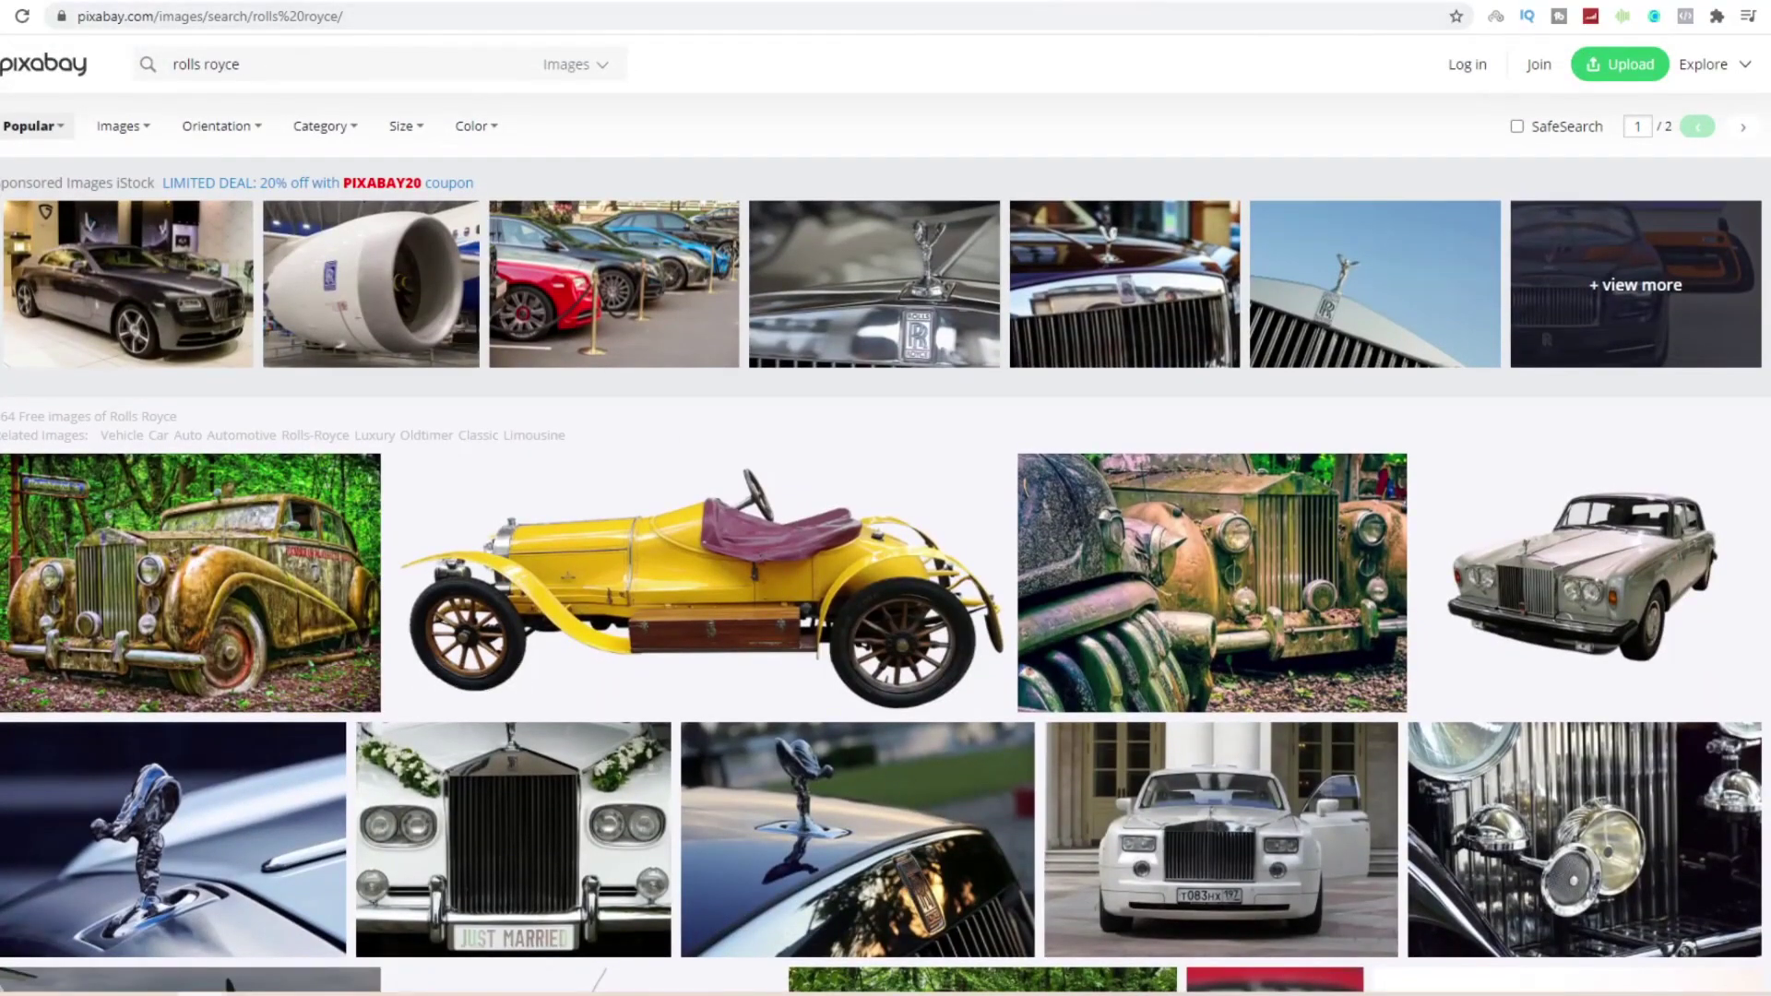
- Download the white Rolls-Royce photo from Pixabay's 'rolls royce' results at 1920×1280
drag(242, 64, 173, 65)
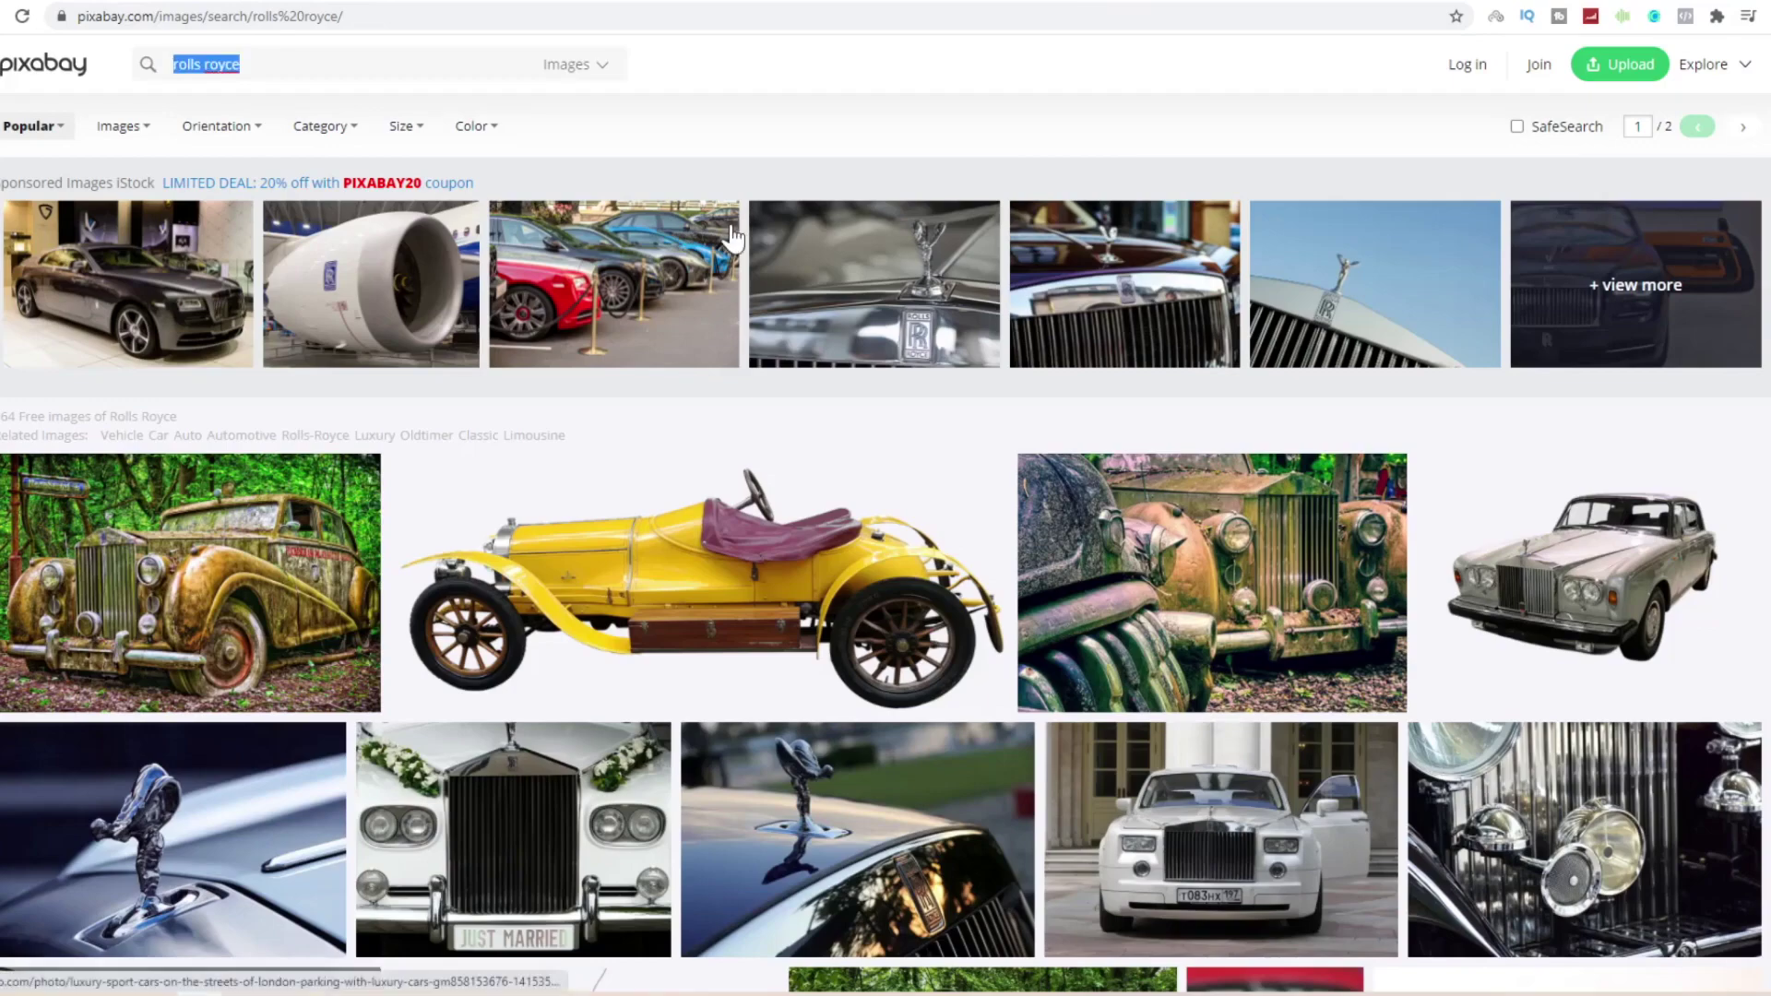
scroll(858, 339, down, 10)
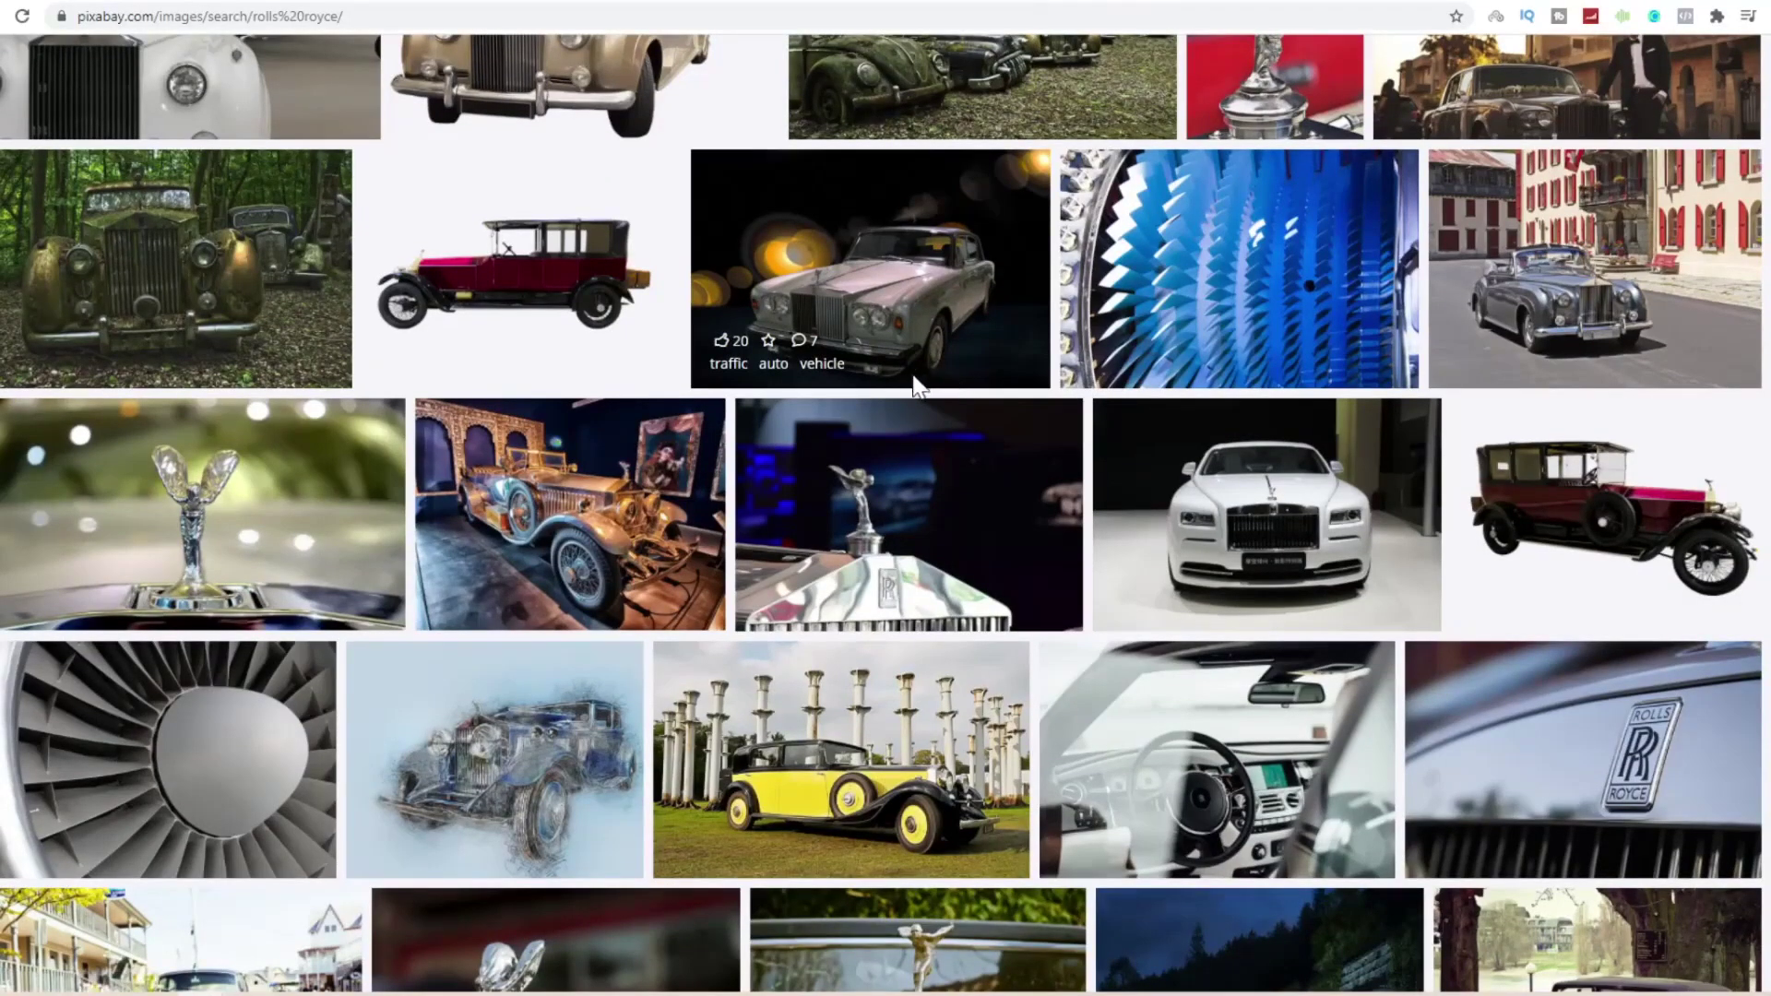
scroll(933, 386, up, 7)
scroll(934, 386, down, 7)
click(1314, 473)
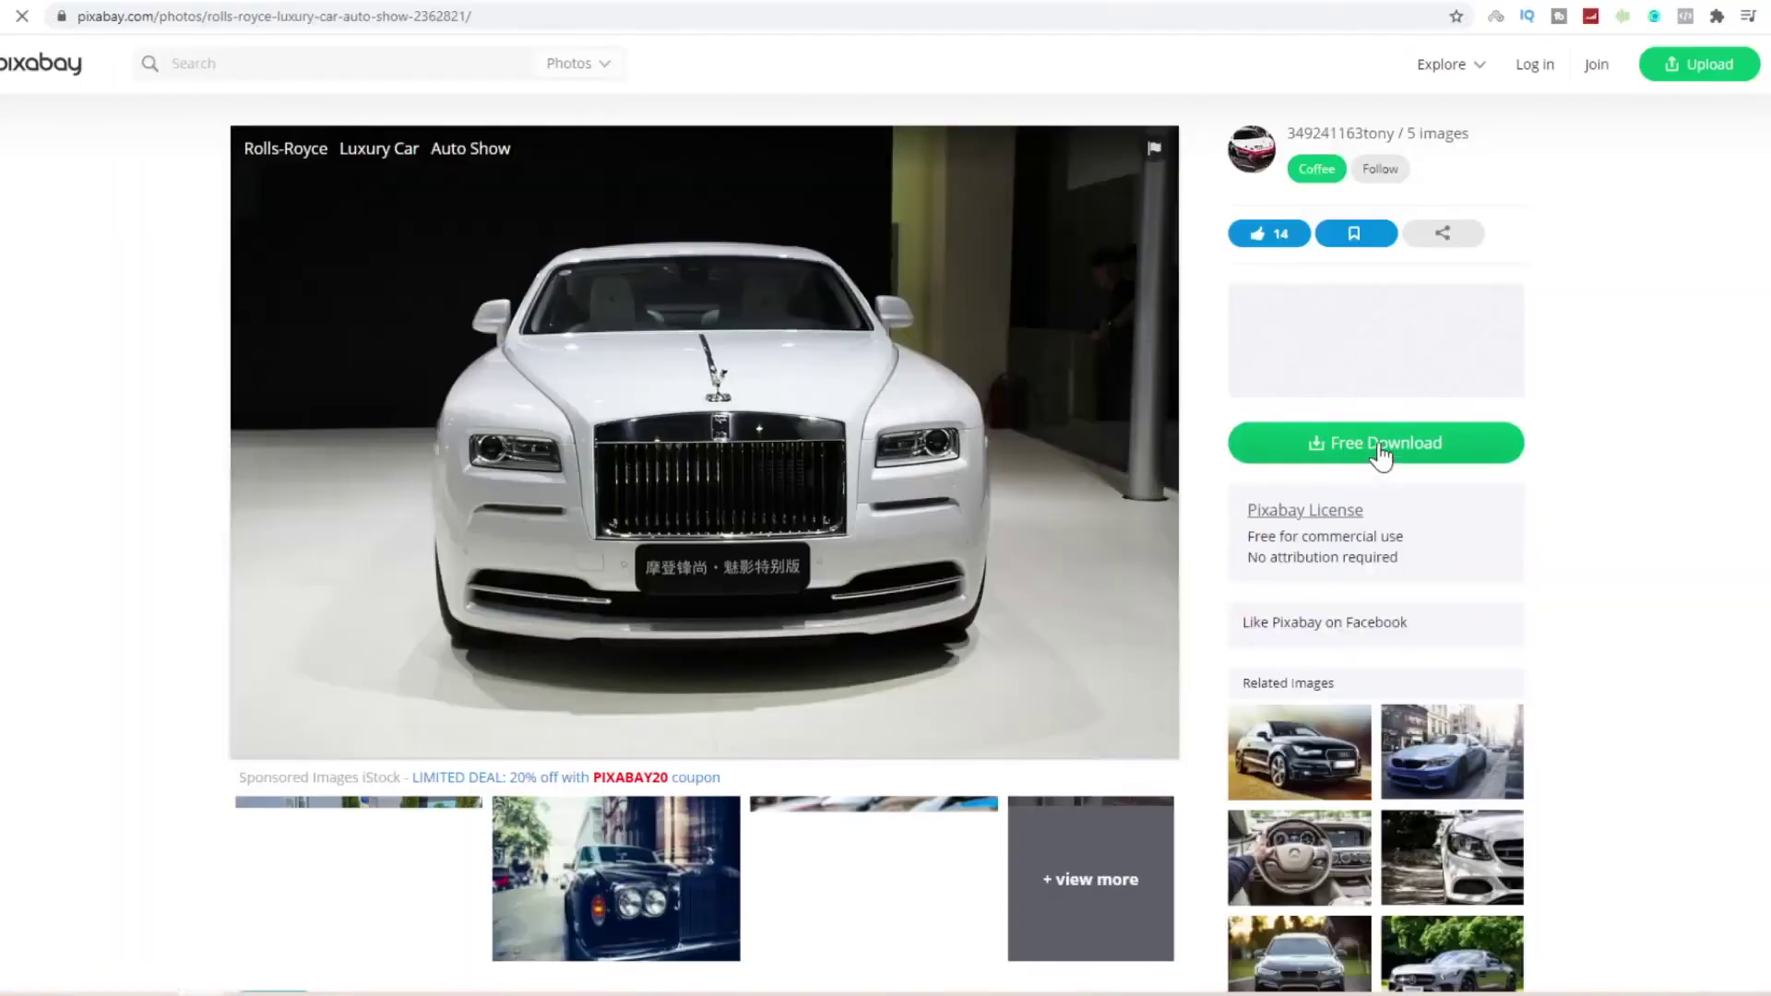
click(1380, 446)
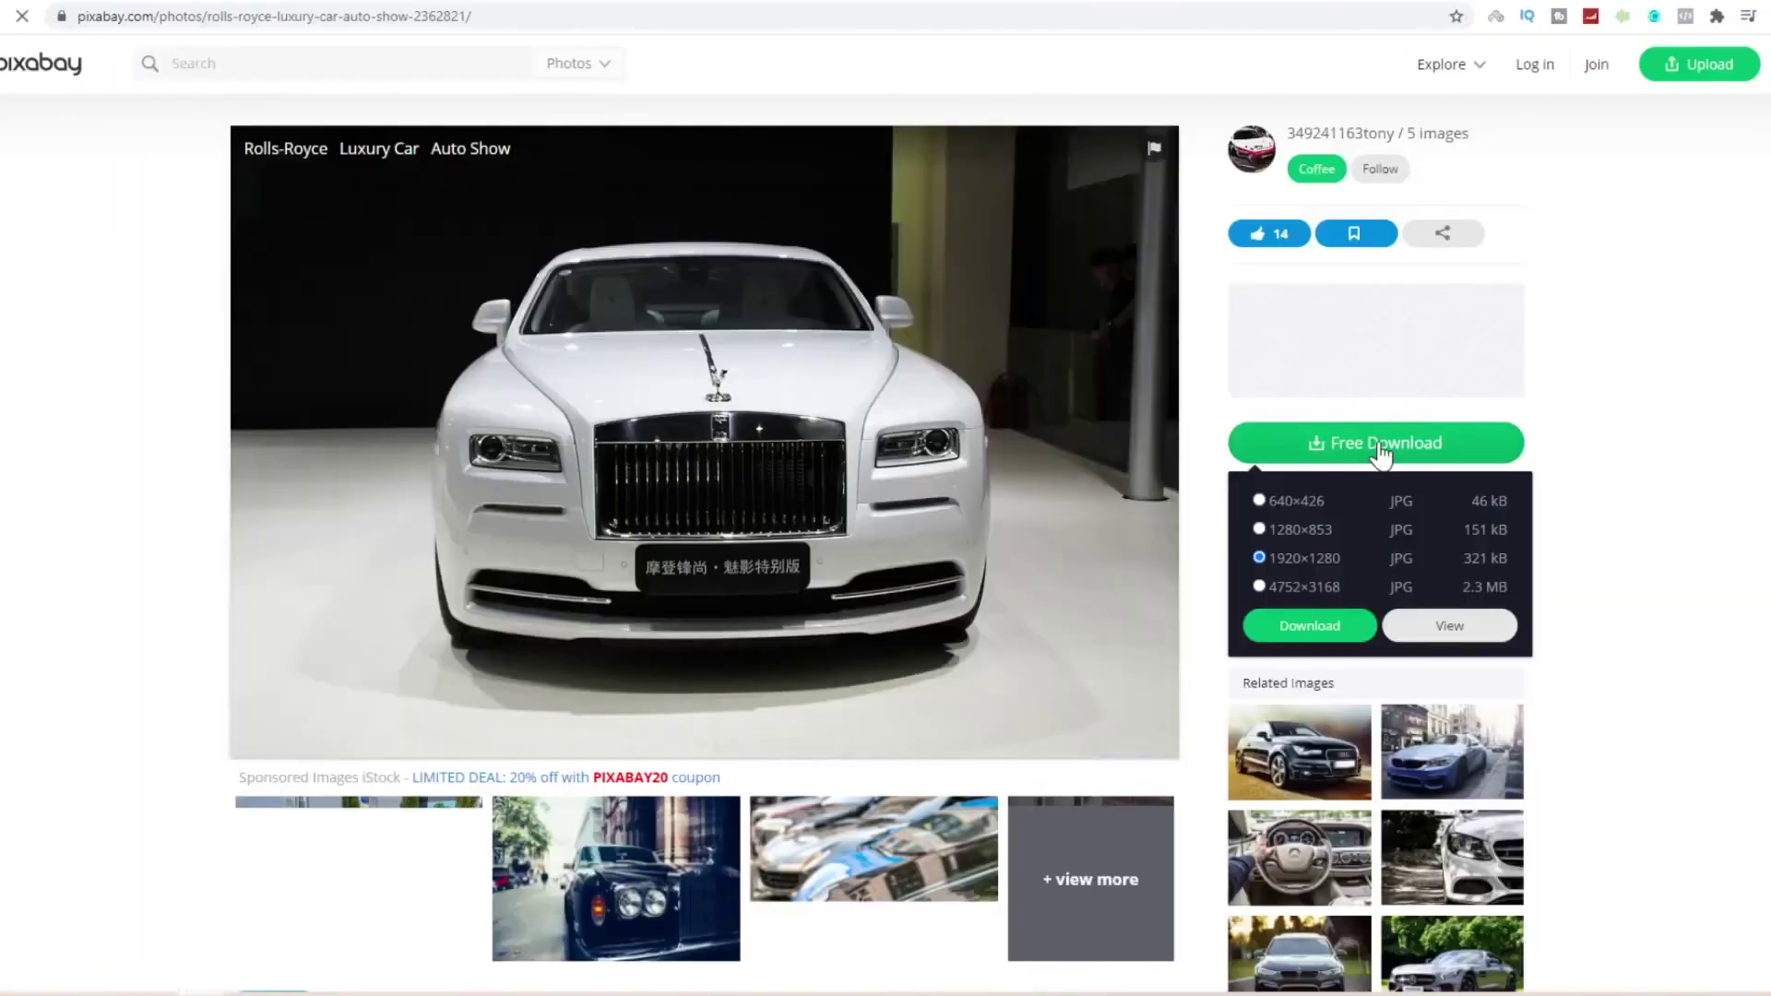
click(1314, 627)
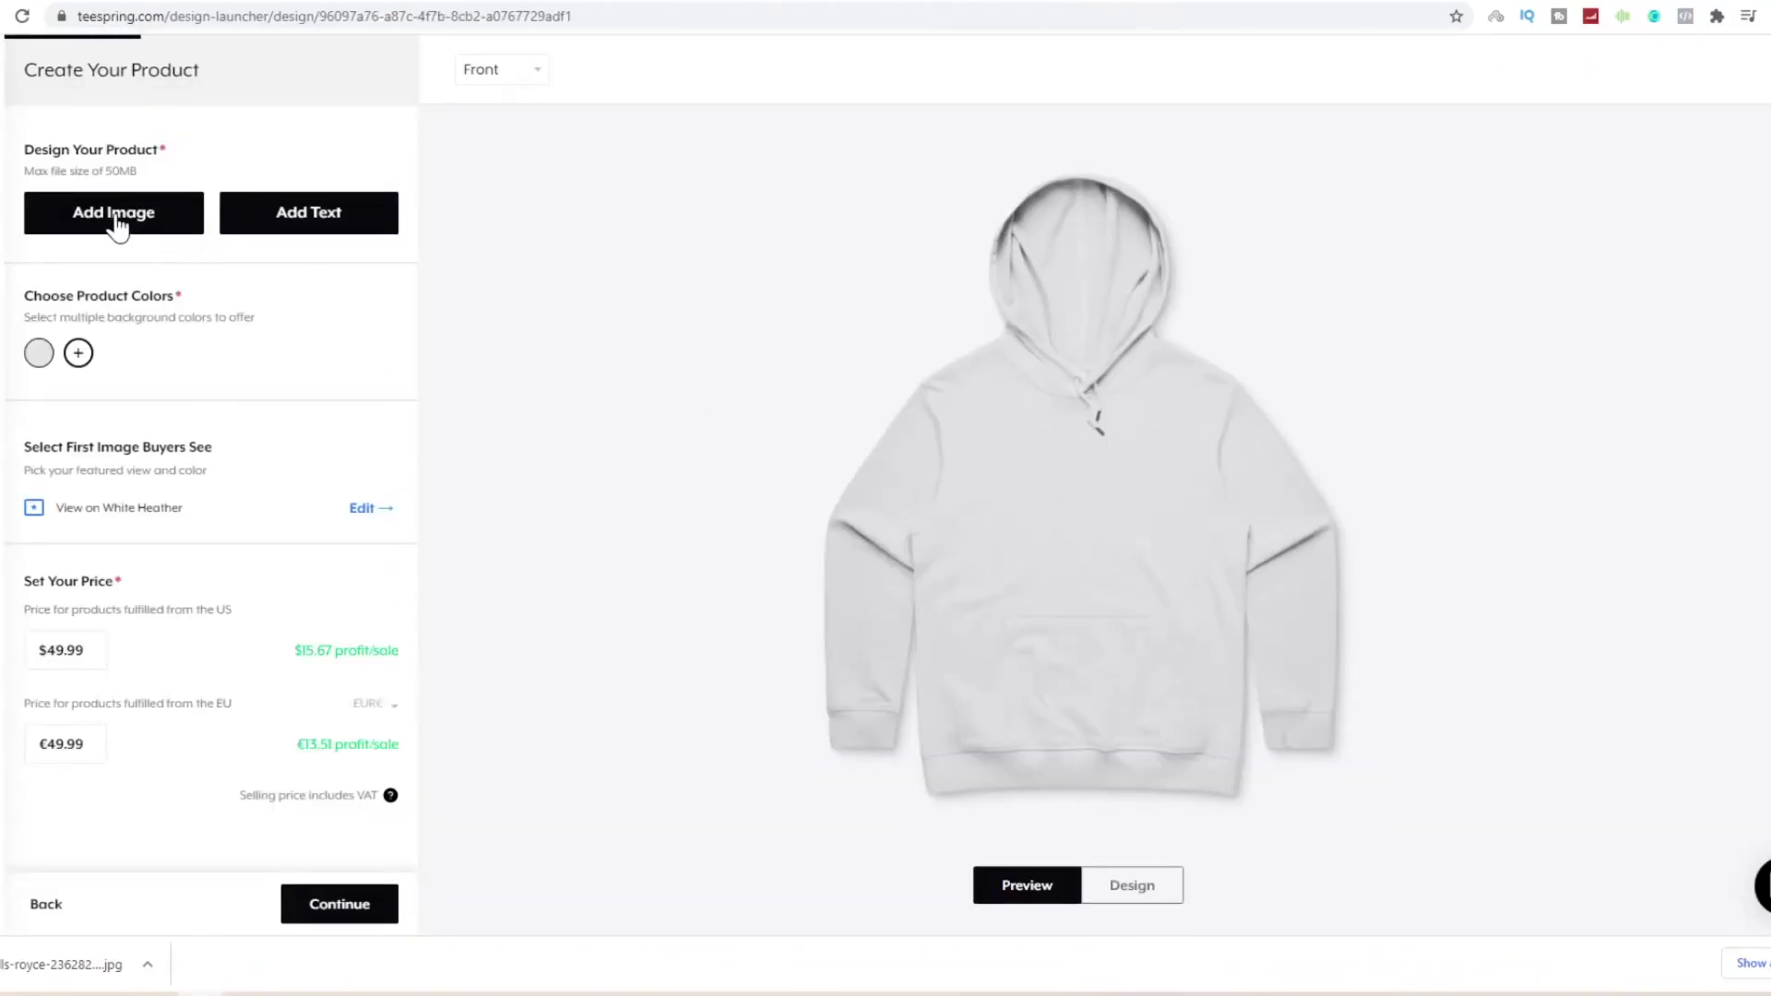
- Put the Rolls-Royce photo on the hoodie, fill the print area, and check the $49.99 price and $15.67 profit
click(114, 214)
double_click(172, 176)
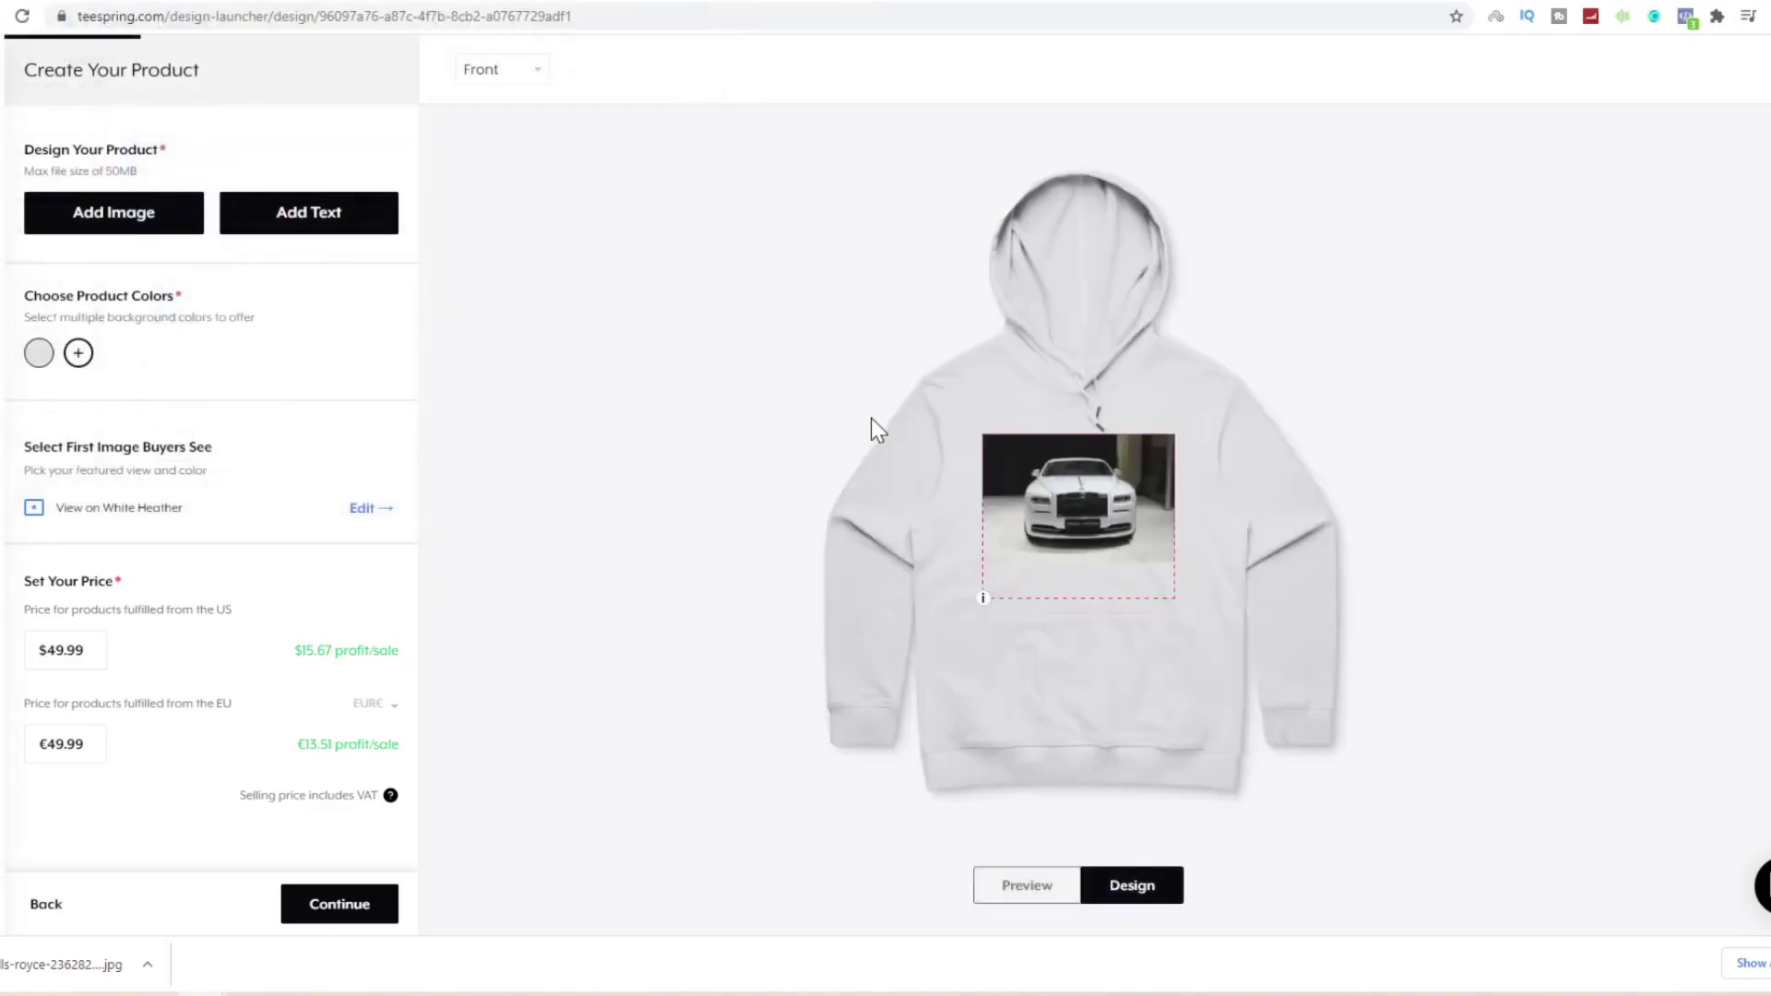
click(1174, 558)
drag(1171, 562, 1224, 631)
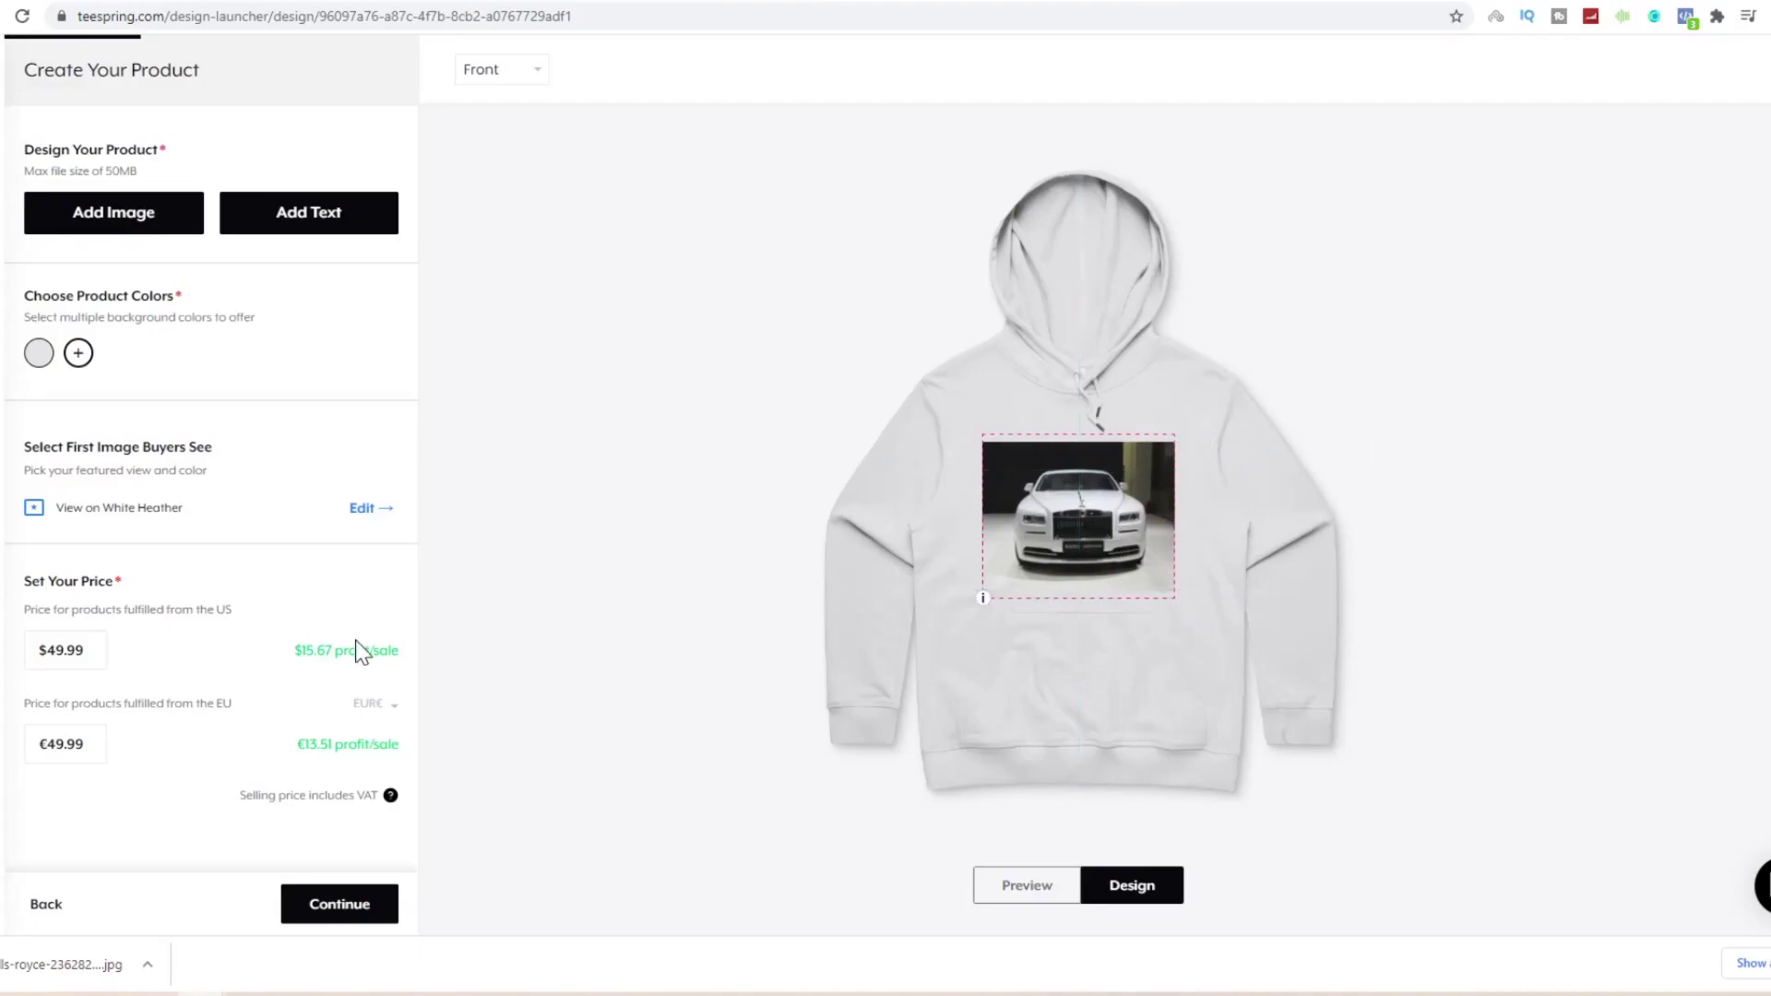
drag(85, 650, 46, 650)
drag(294, 651, 347, 657)
- Switch to the browser tab showing The Luxury Life channel's Videos page
click(498, 1)
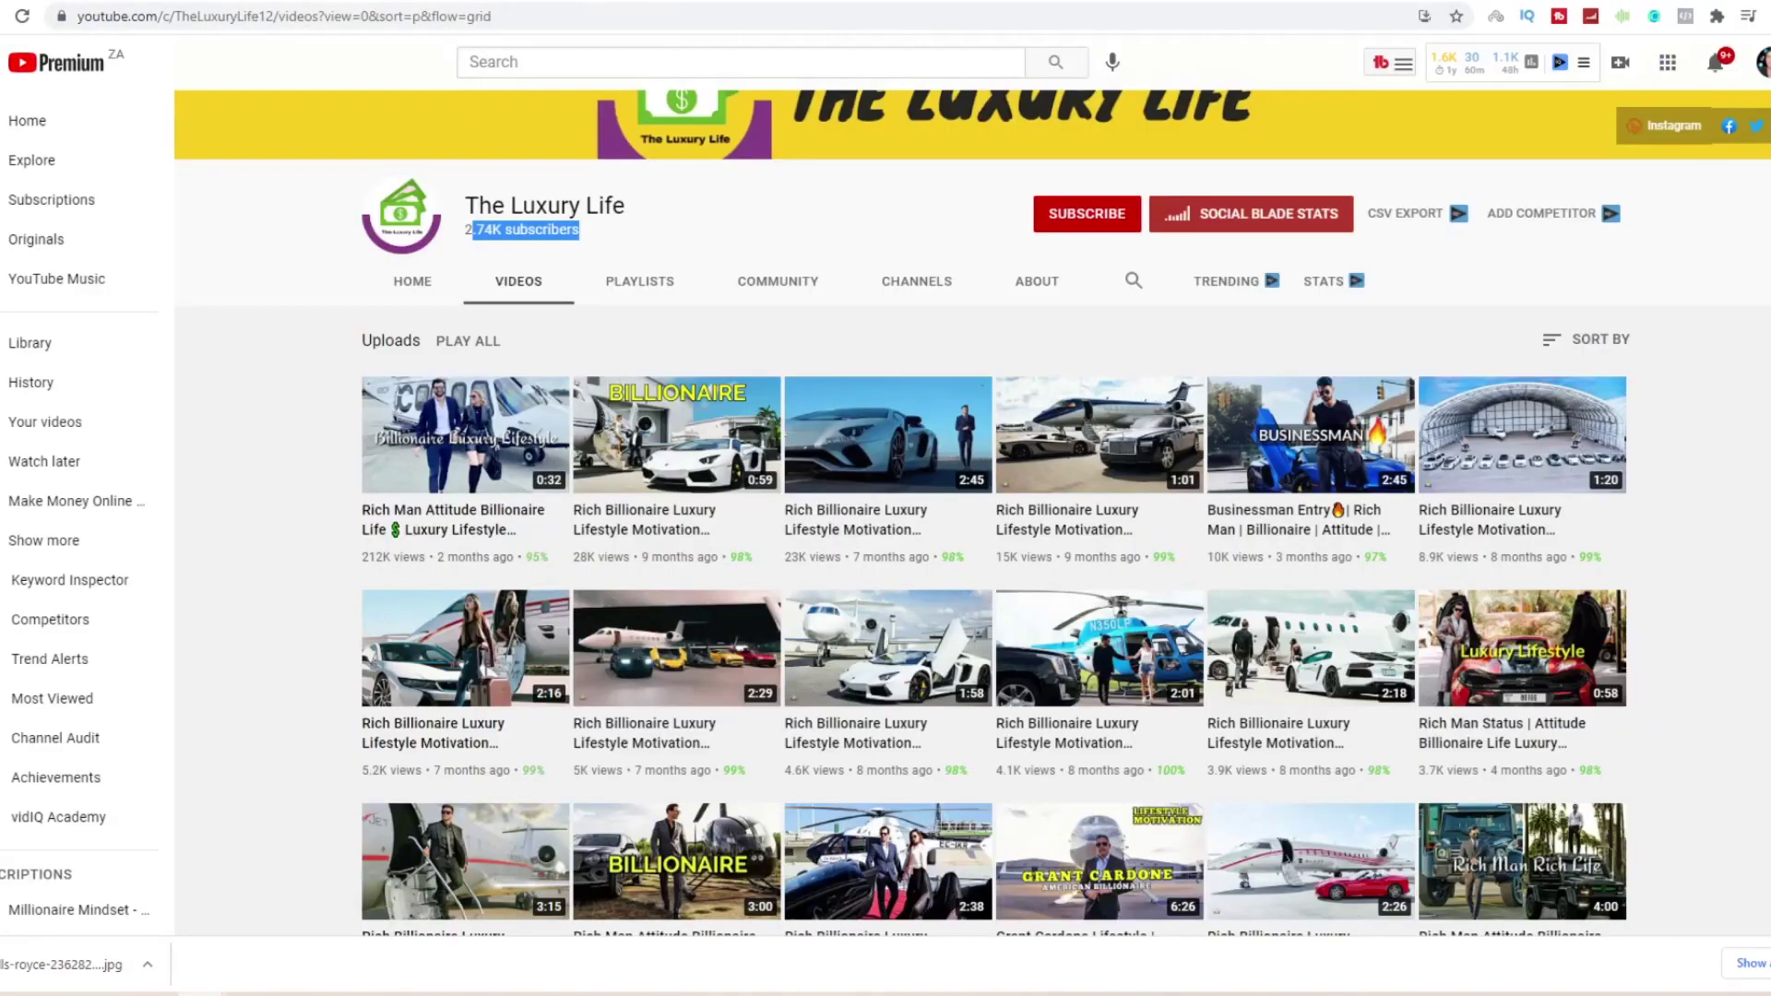
mouse_move(815, 634)
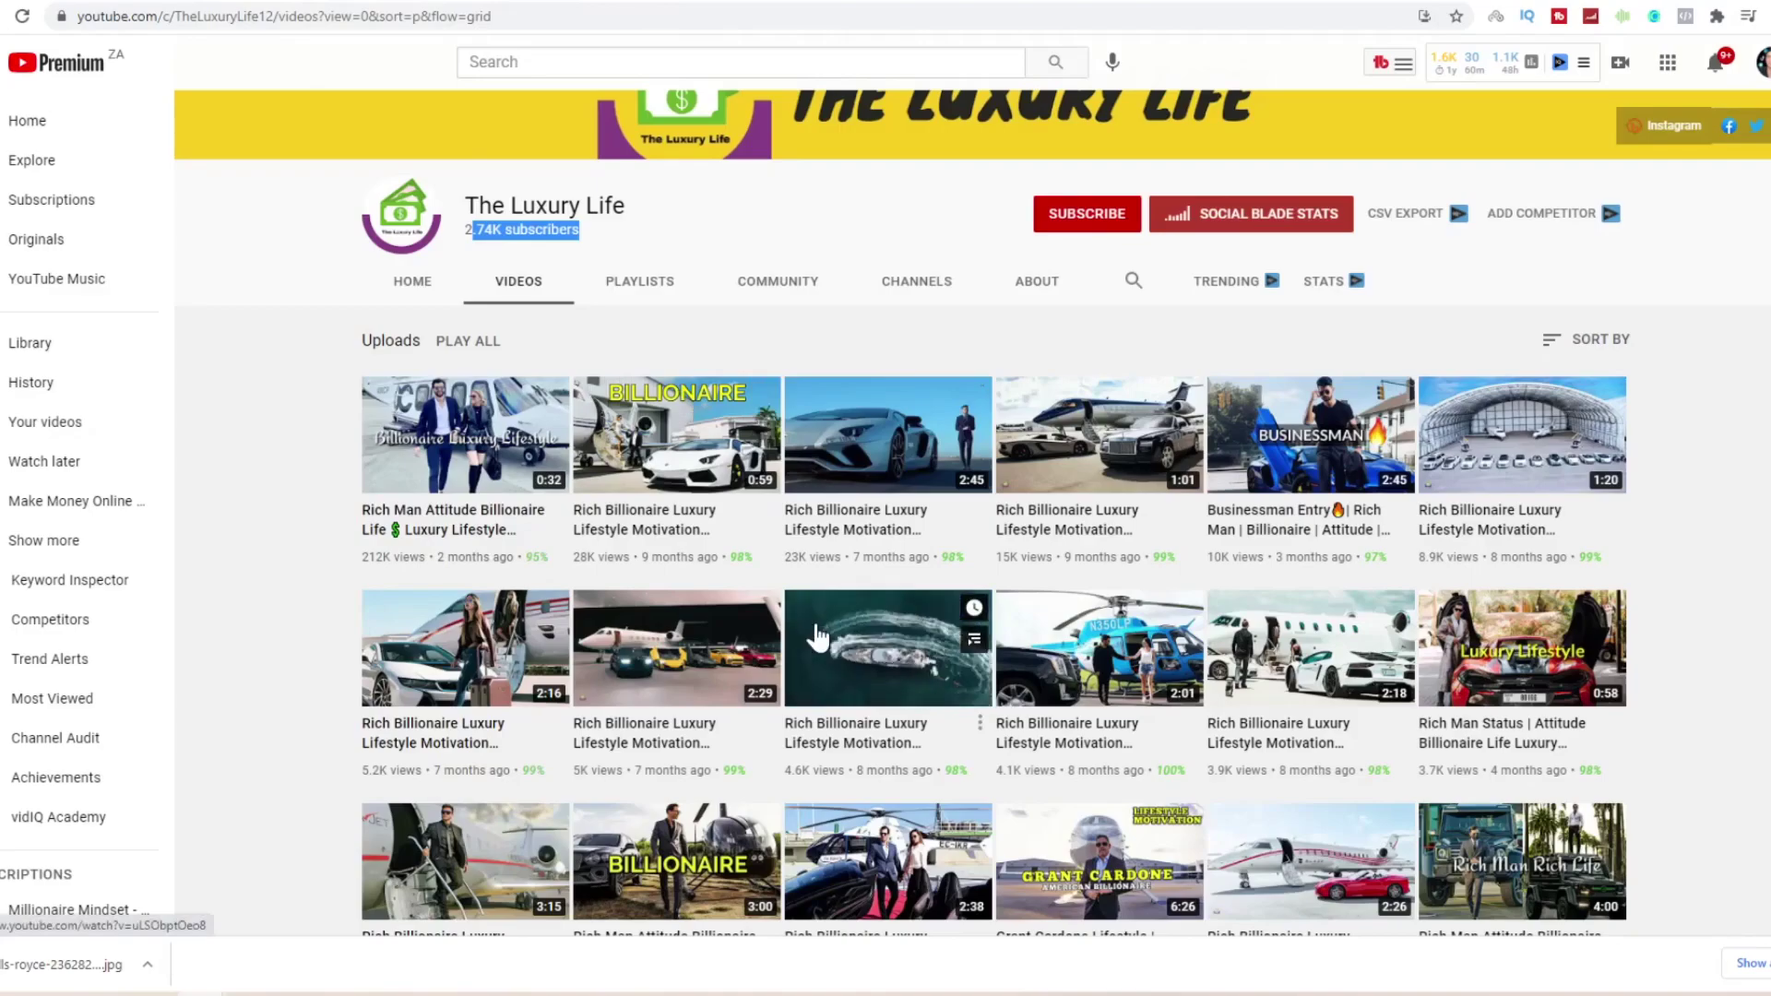